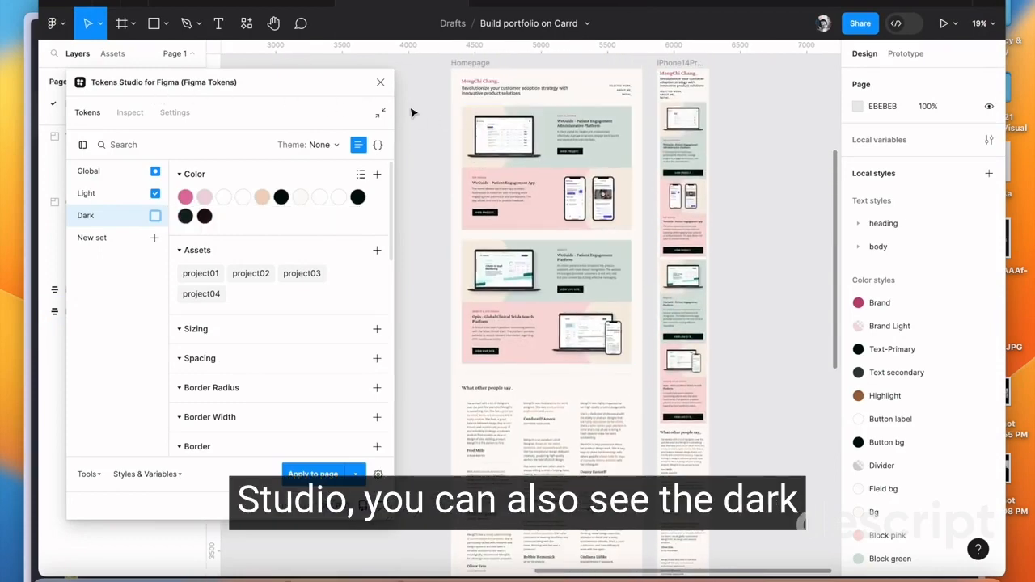
Step: Preview the portfolio frames in dark mode by enabling the Dark token set in Tokens Studio, and switch the set off again
{"action": "scroll", "coordinate": [413, 112], "scroll_direction": "up", "scroll_amount": 2}
{"action": "scroll", "coordinate": [426, 171], "scroll_direction": "down", "scroll_amount": 2}
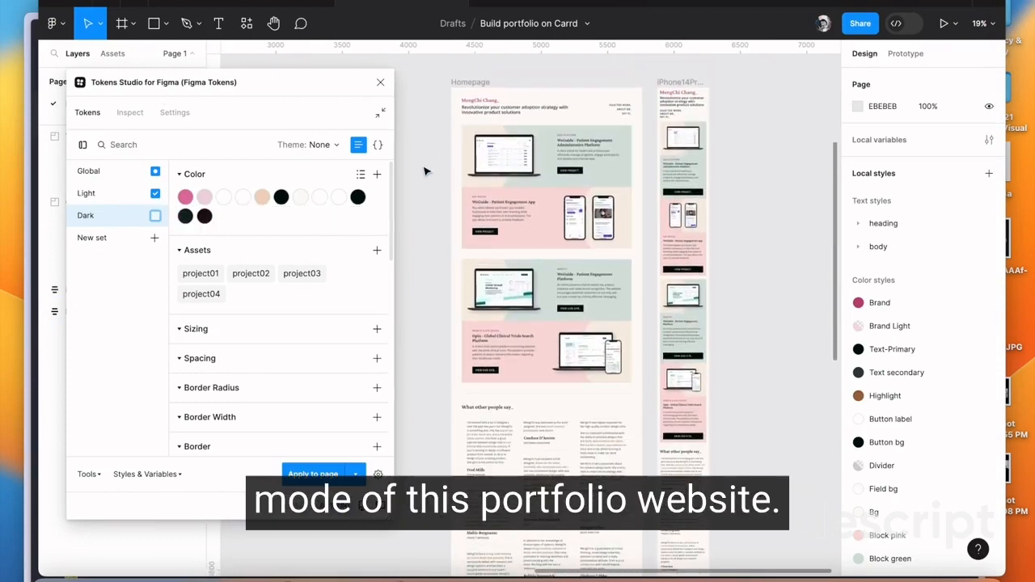
{"action": "left_click", "coordinate": [156, 217]}
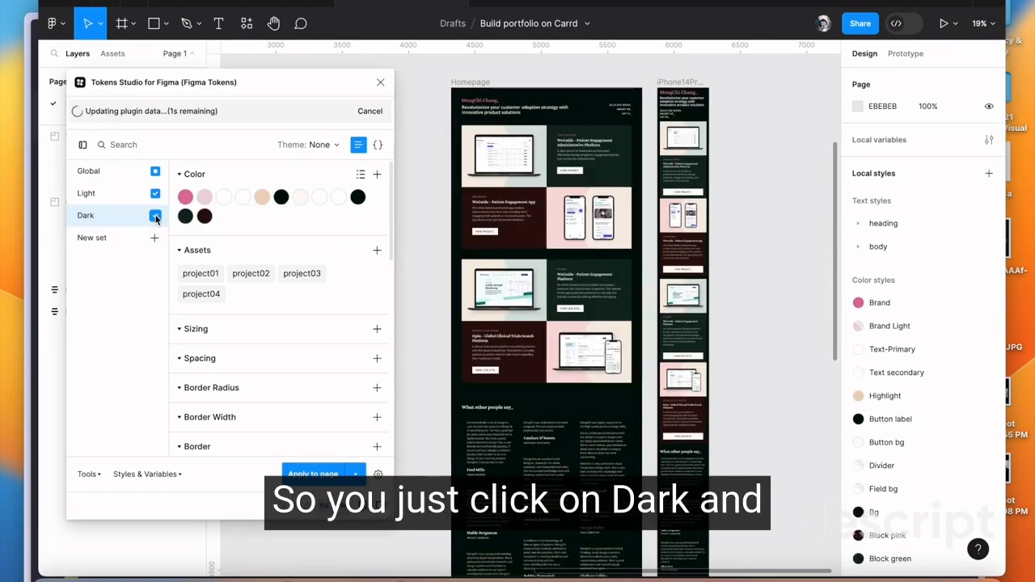
{"action": "scroll", "coordinate": [736, 386], "scroll_direction": "down", "scroll_amount": 10}
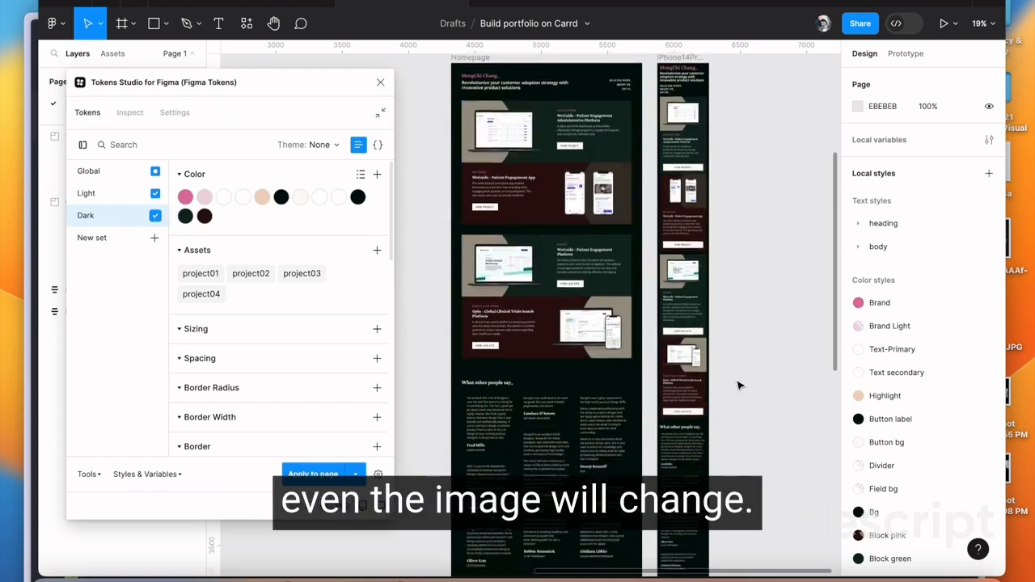
{"action": "scroll", "coordinate": [737, 386], "scroll_direction": "up", "scroll_amount": 8}
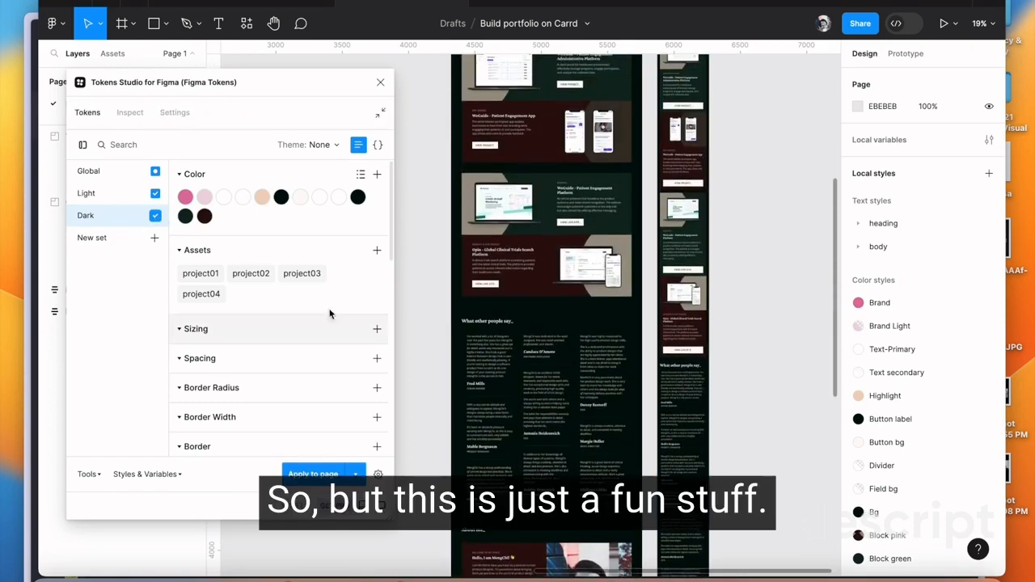
{"action": "left_click", "coordinate": [155, 217]}
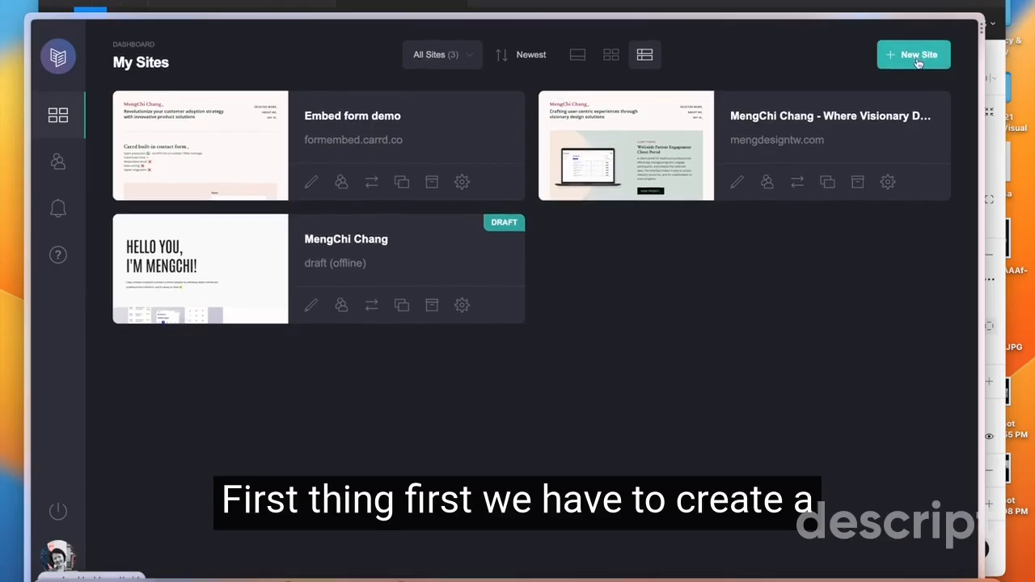
Step: Switch to the Carrd dashboard and create a new site from a blank canvas
{"action": "left_click", "coordinate": [918, 57]}
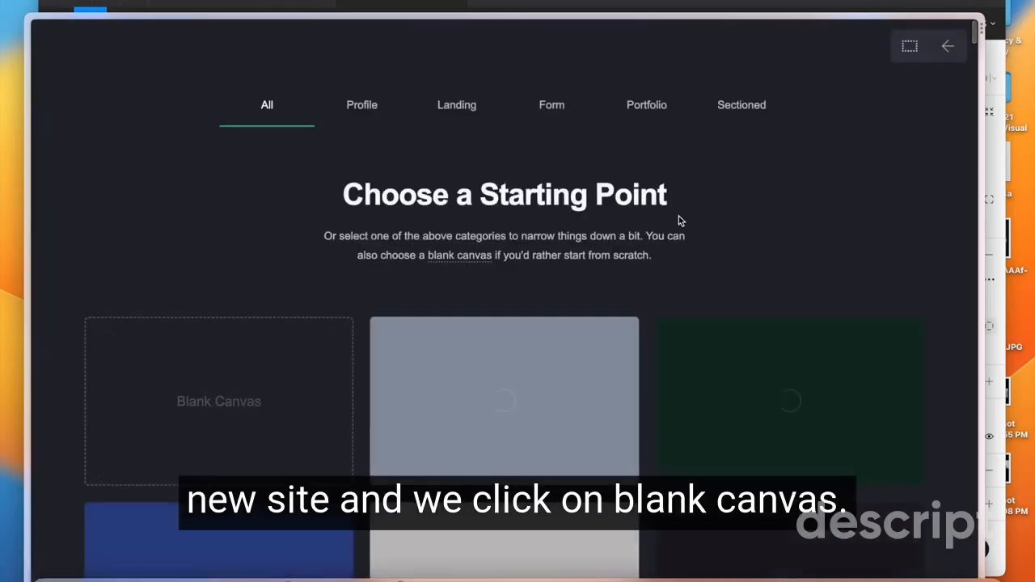
{"action": "left_click", "coordinate": [234, 408]}
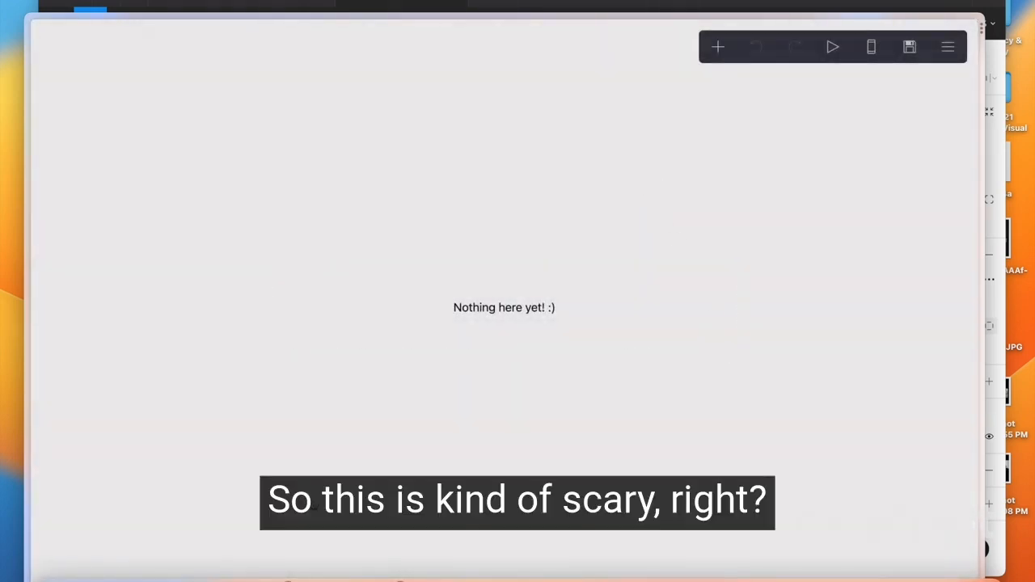
{"action": "left_click", "coordinate": [718, 49]}
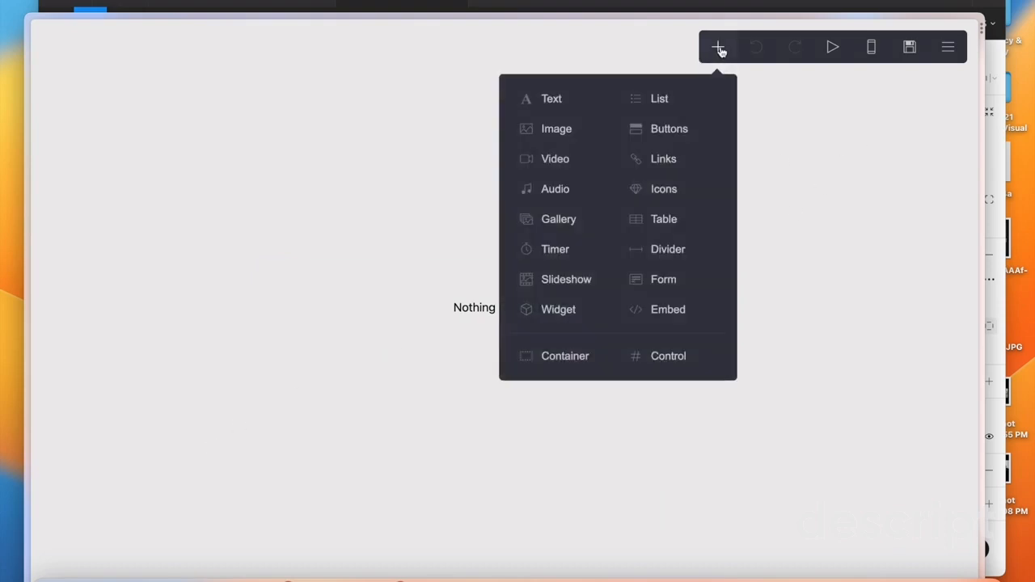
{"action": "left_click", "coordinate": [715, 48]}
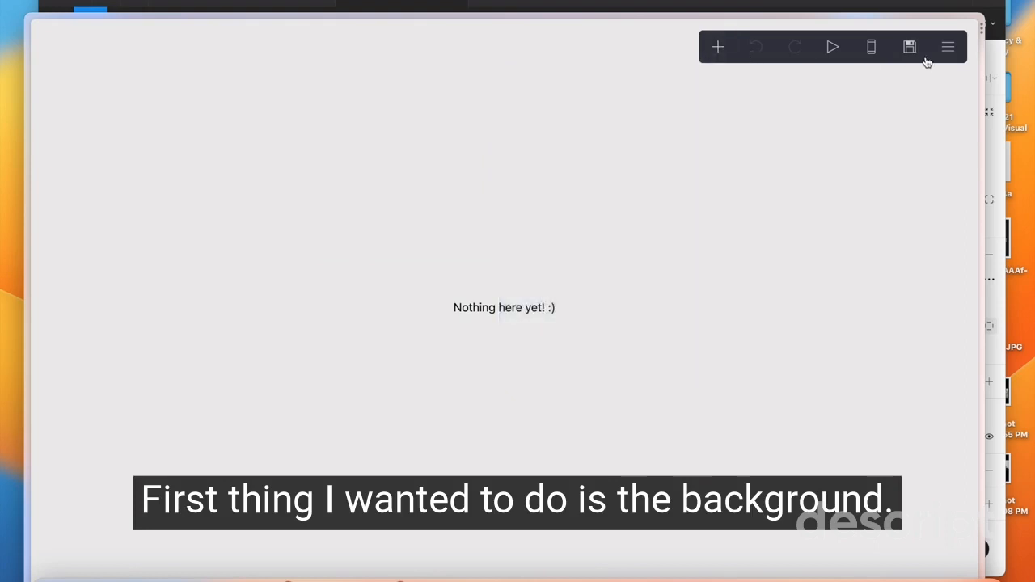
Step: Copy the Homepage frame's Bg colour in Figma and apply it as the Carrd site's background colour, #FFFBF8
{"action": "left_click", "coordinate": [948, 47]}
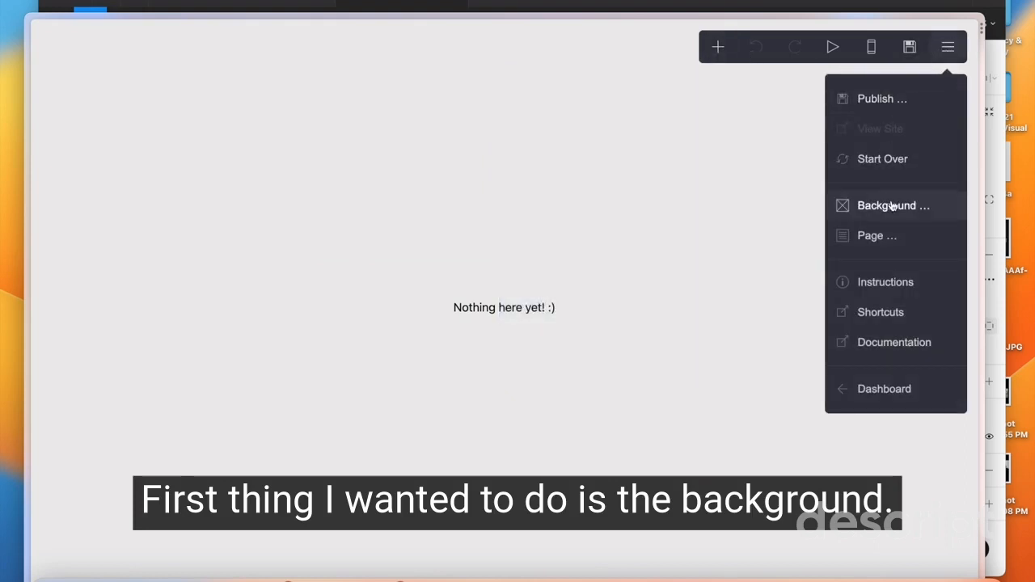
{"action": "left_click", "coordinate": [893, 205]}
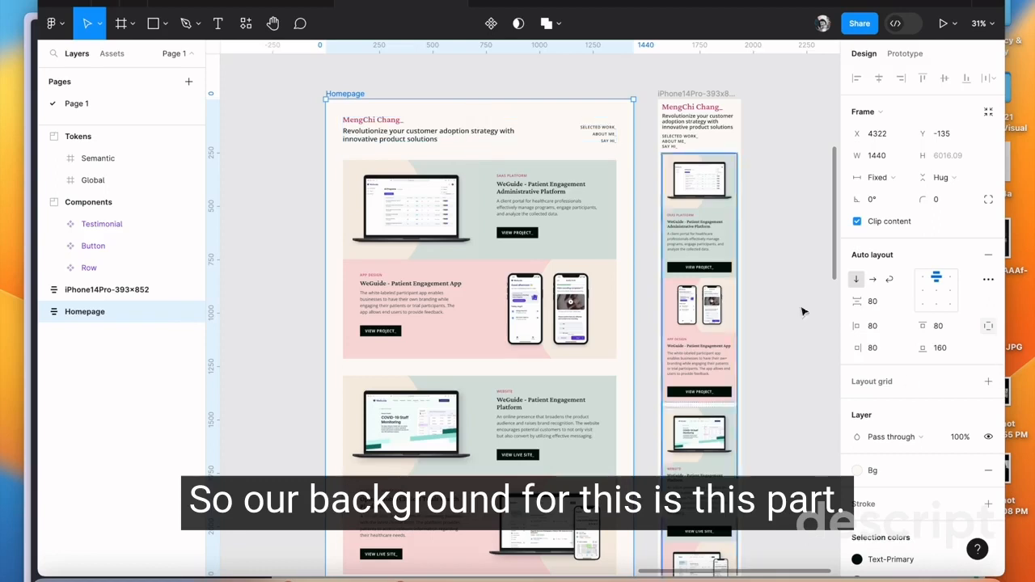
{"action": "scroll", "coordinate": [907, 381], "scroll_direction": "down", "scroll_amount": 3}
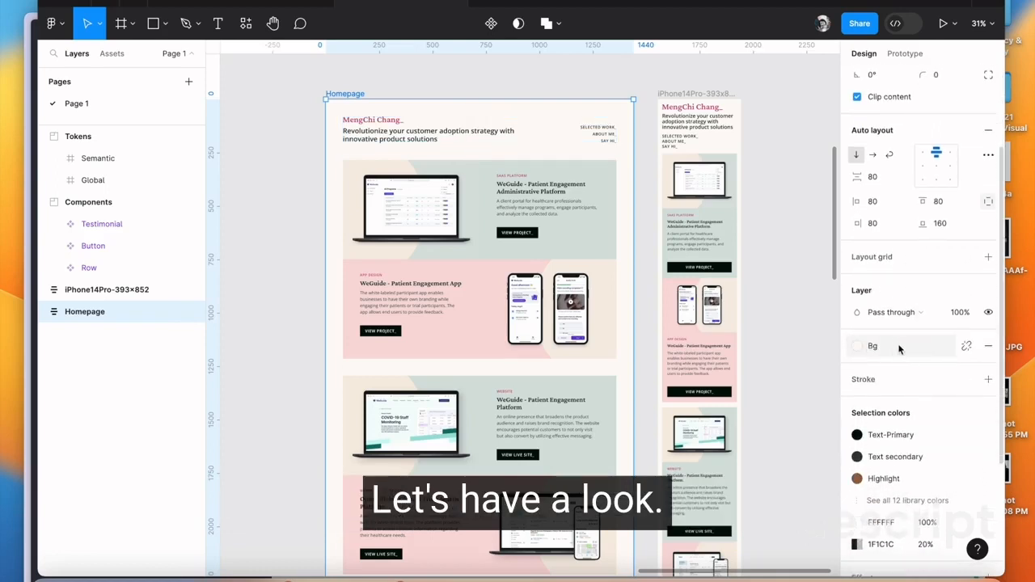
{"action": "left_click", "coordinate": [876, 347]}
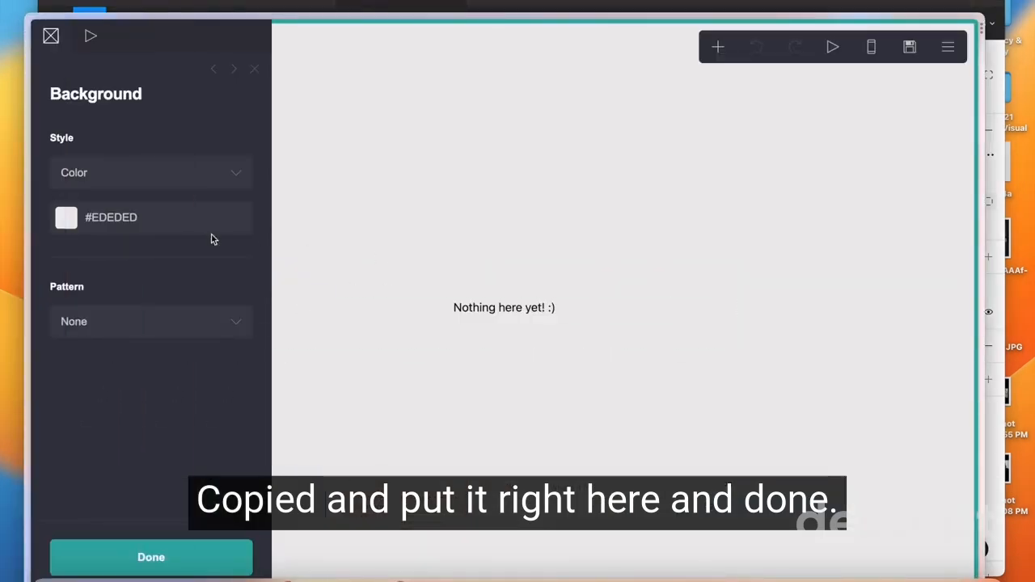
{"action": "left_click_drag", "start_coordinate": [145, 218], "coordinate": [87, 217]}
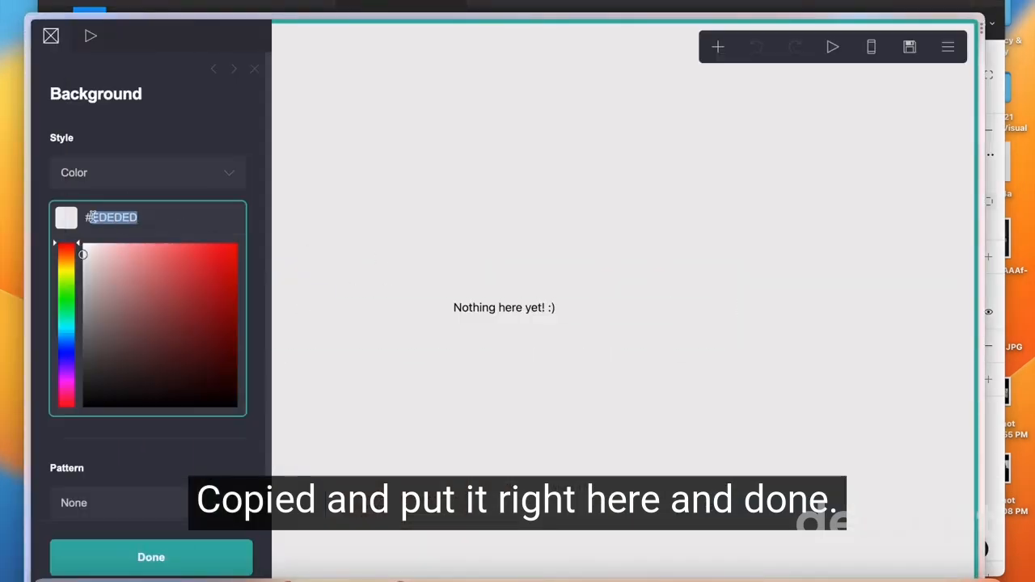
{"action": "type", "text": "FFFBF8"}
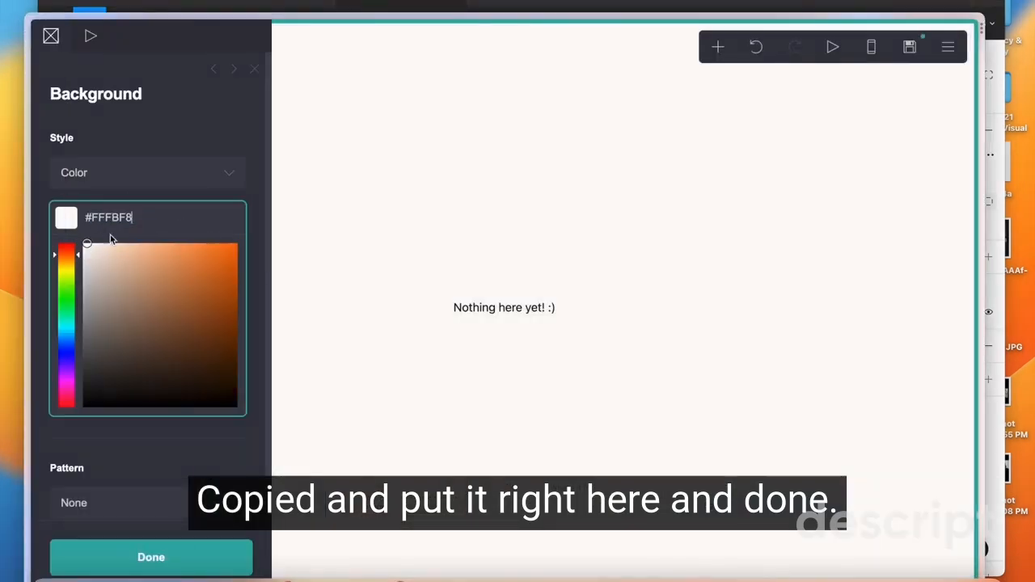
{"action": "left_click", "coordinate": [172, 560]}
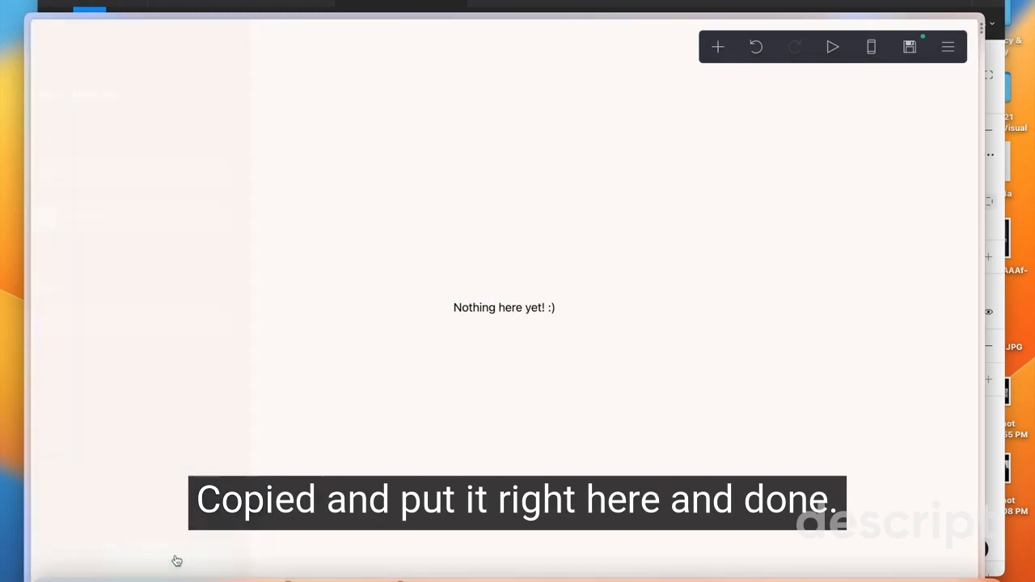
Step: Open the page settings, keep the Default style and set the page position to Top
{"action": "left_click", "coordinate": [948, 48]}
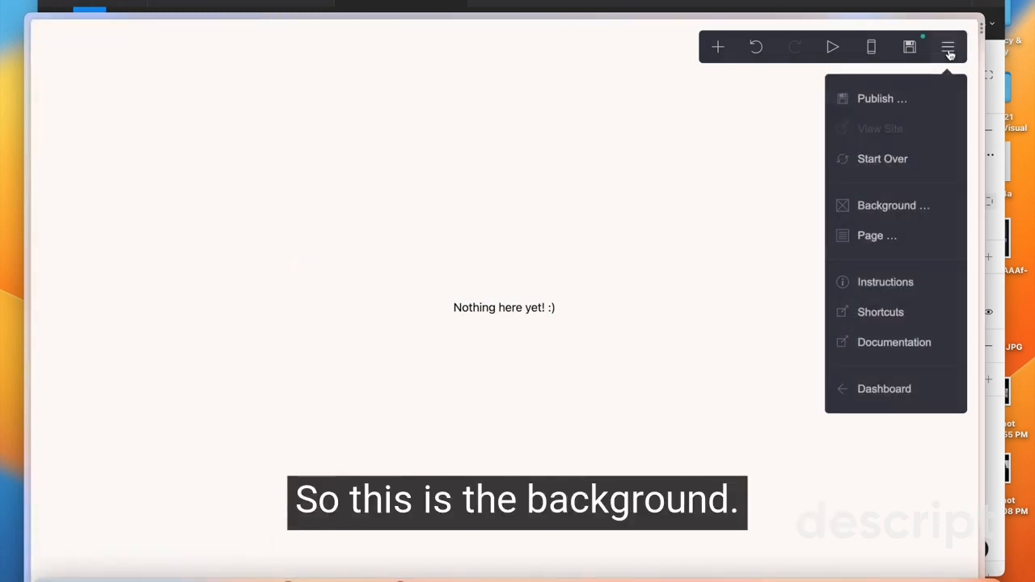
{"action": "left_click", "coordinate": [883, 243]}
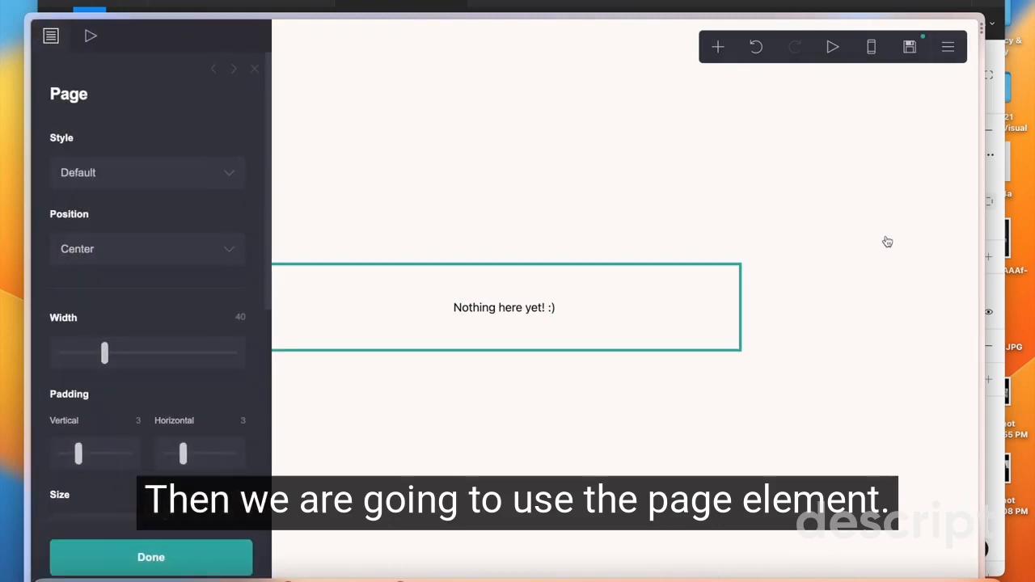
{"action": "left_click", "coordinate": [224, 173]}
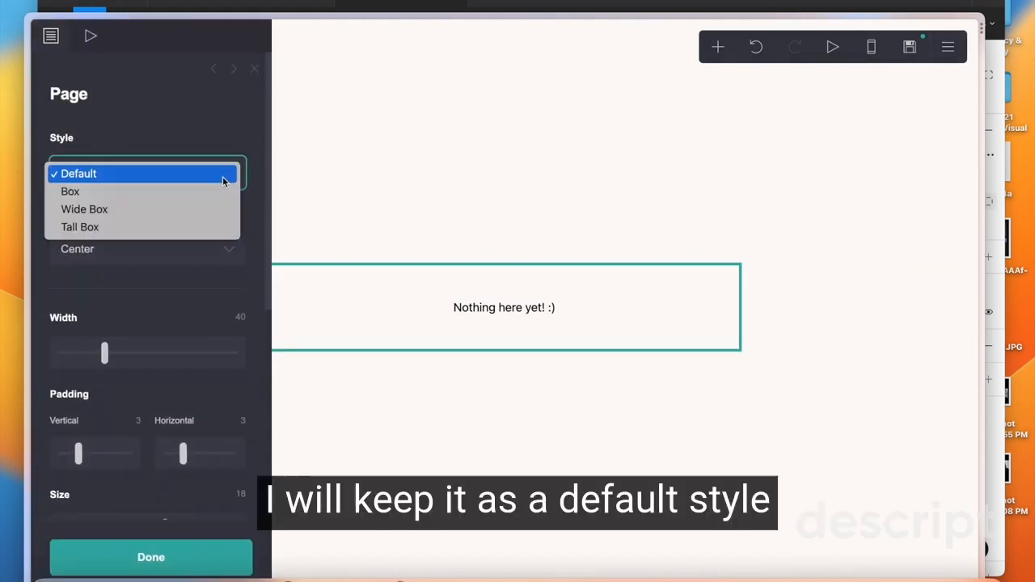
{"action": "left_click", "coordinate": [224, 181]}
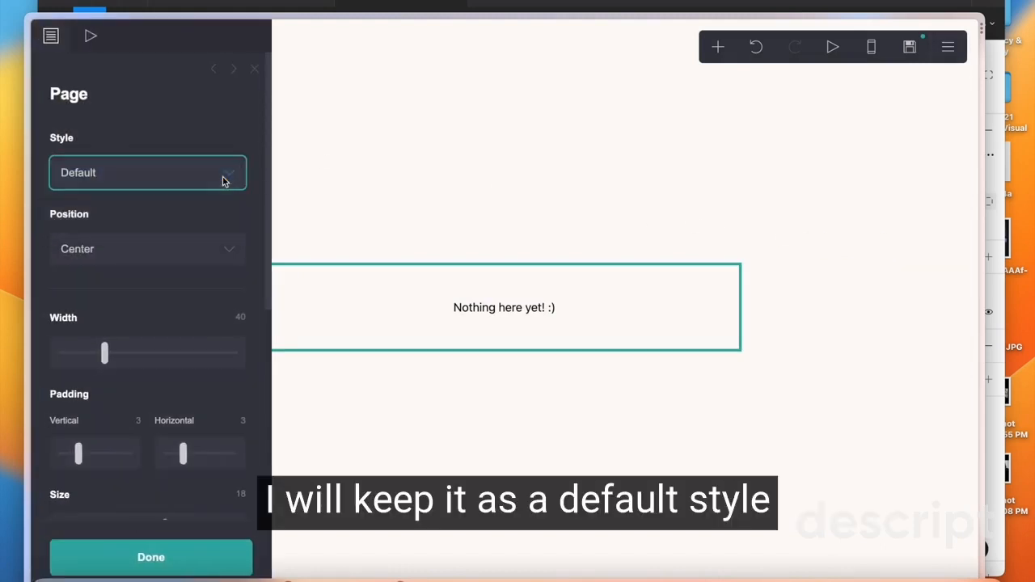
{"action": "left_click", "coordinate": [226, 253]}
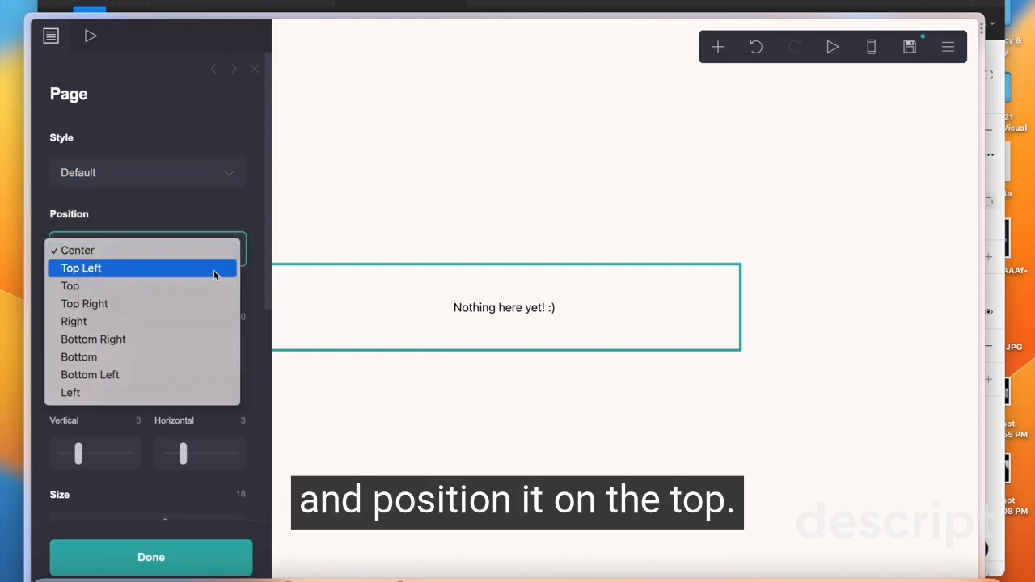
{"action": "left_click", "coordinate": [208, 286]}
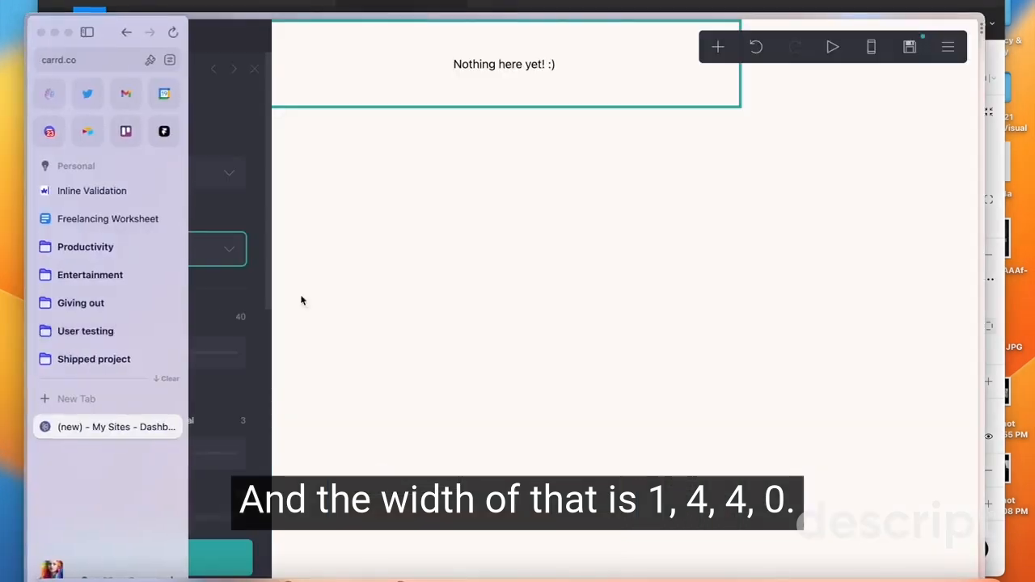
Step: Convert the 1440 px design width to rem by calculating 1440/16, and set the page width to 90
{"action": "key", "text": "alt+space"}
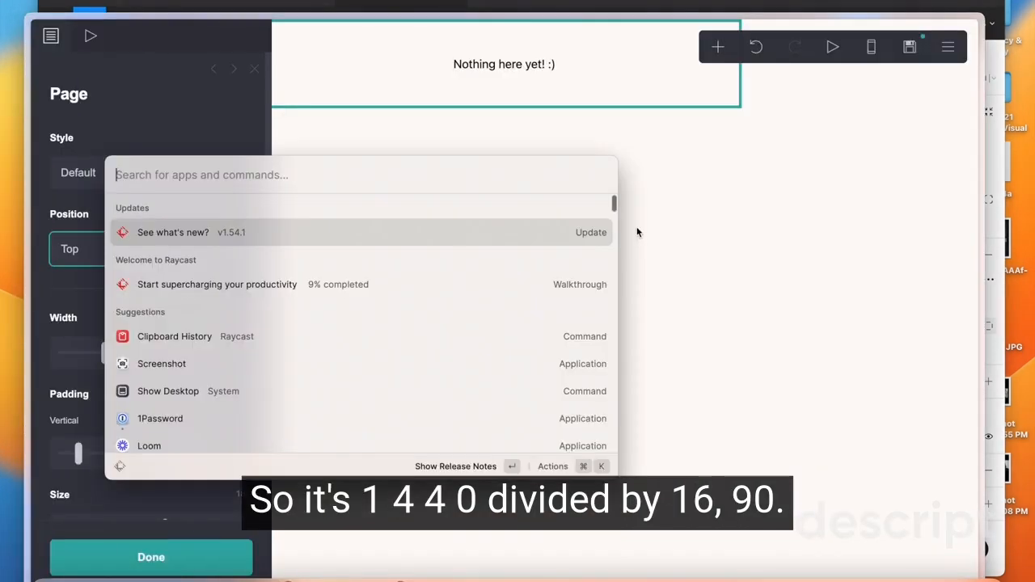
{"action": "type", "text": "1440"}
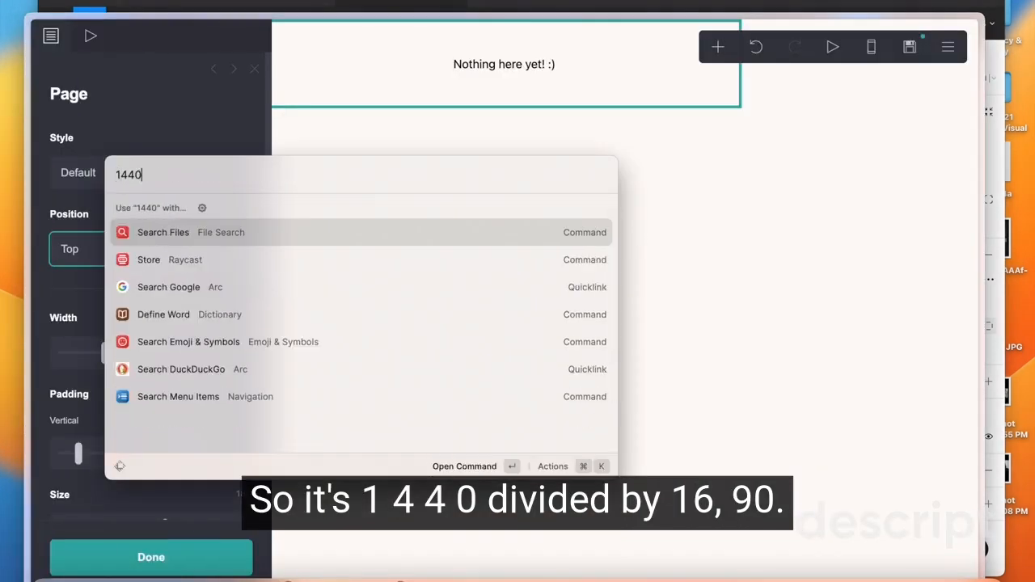
{"action": "type", "text": "/16"}
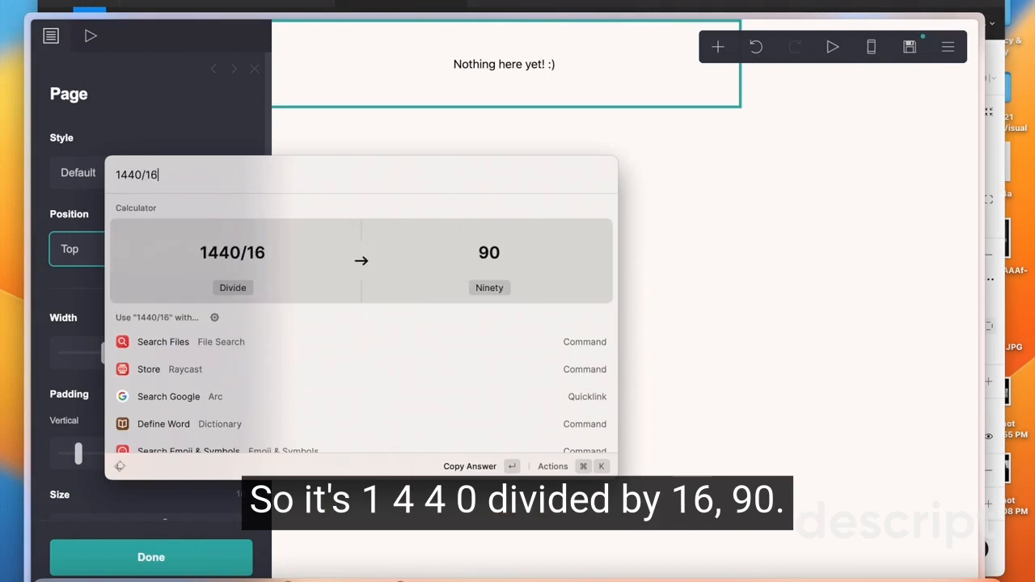
{"action": "left_click", "coordinate": [698, 238]}
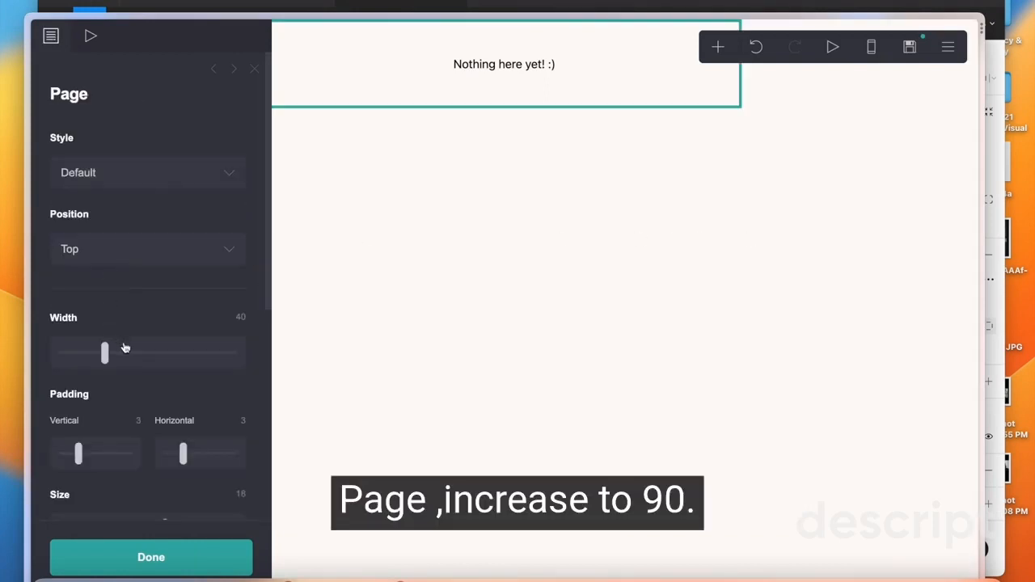
{"action": "left_click_drag", "start_coordinate": [105, 354], "coordinate": [212, 366]}
Step: Check the frame's padding in the Figma design and set the page's vertical and horizontal padding to 5
{"action": "scroll", "coordinate": [101, 380], "scroll_direction": "down", "scroll_amount": 3}
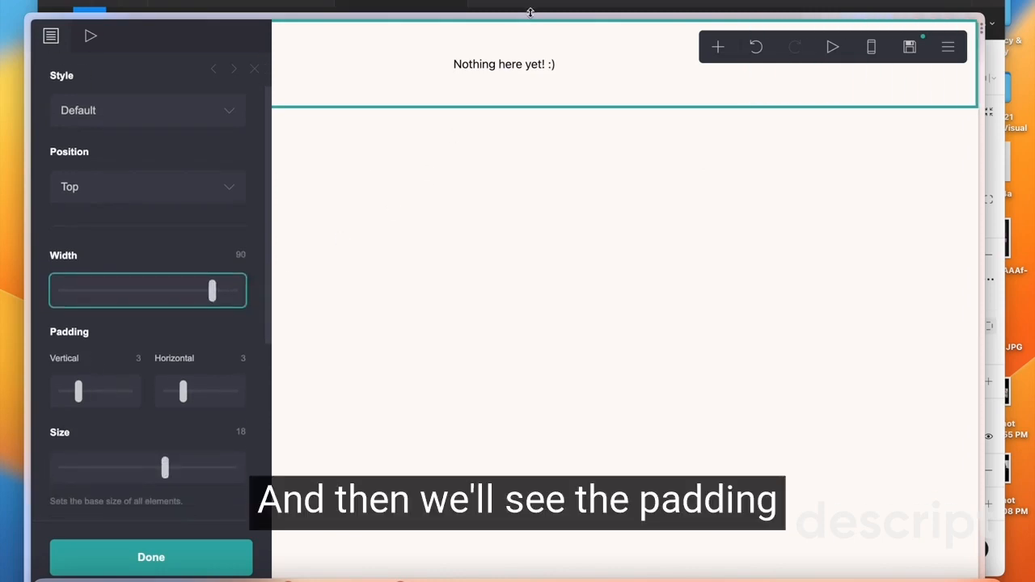
{"action": "left_click", "coordinate": [589, 4]}
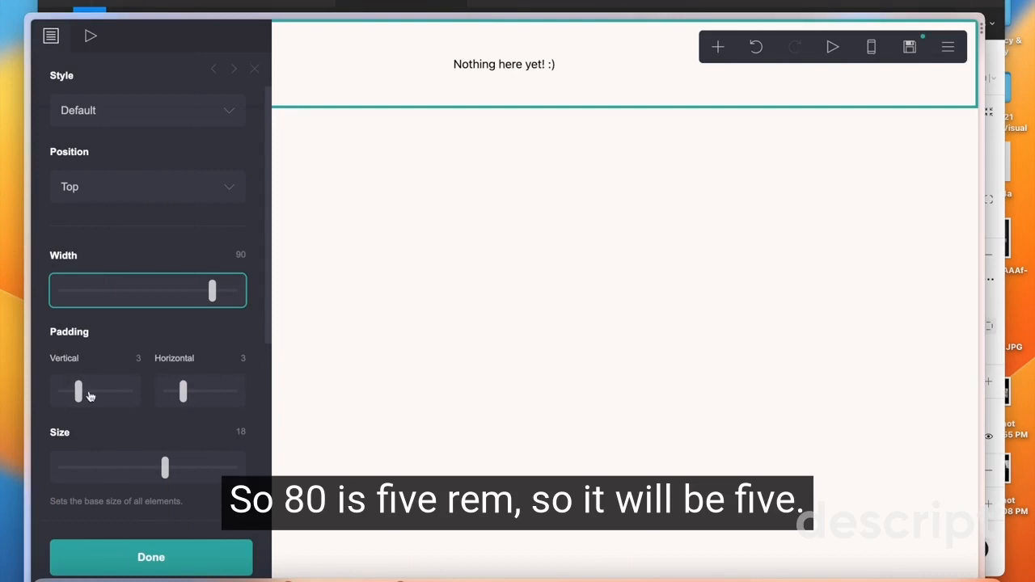
{"action": "left_click_drag", "start_coordinate": [79, 394], "coordinate": [90, 393]}
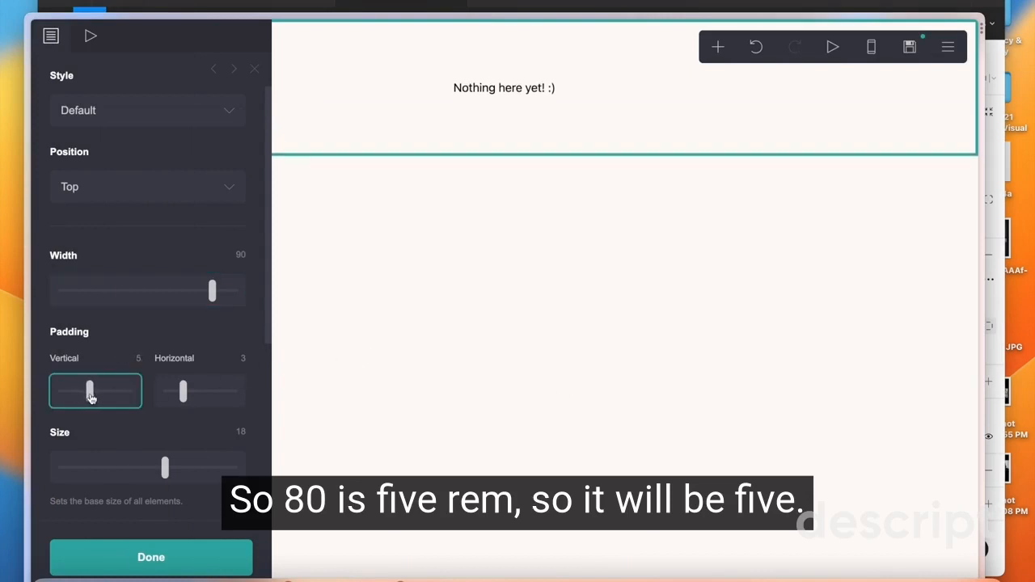
{"action": "left_click", "coordinate": [238, 358]}
{"action": "type", "text": "5"}
{"action": "left_click", "coordinate": [218, 423]}
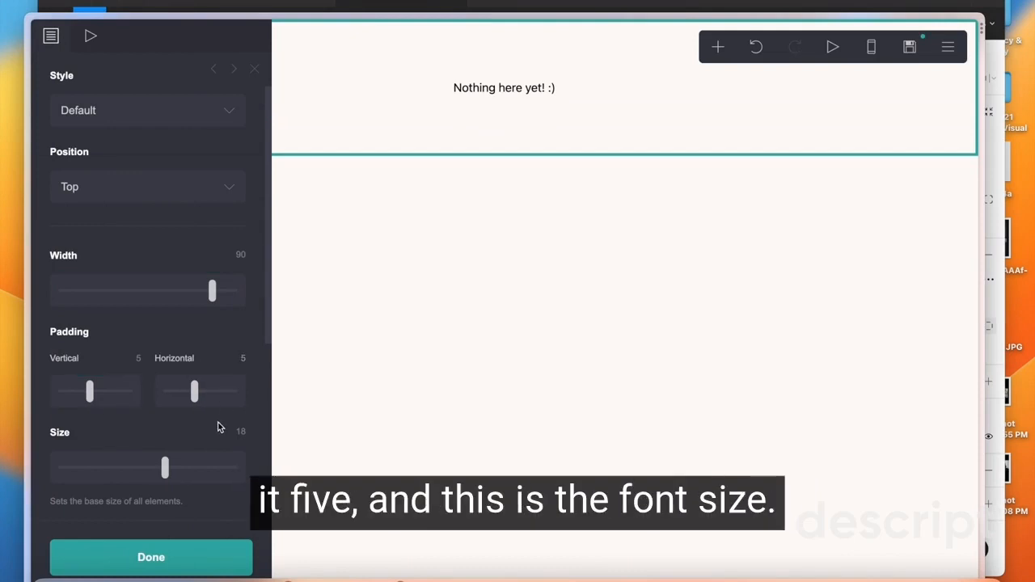
Step: Set the base size of all page elements to 16
{"action": "scroll", "coordinate": [112, 413], "scroll_direction": "down", "scroll_amount": 2}
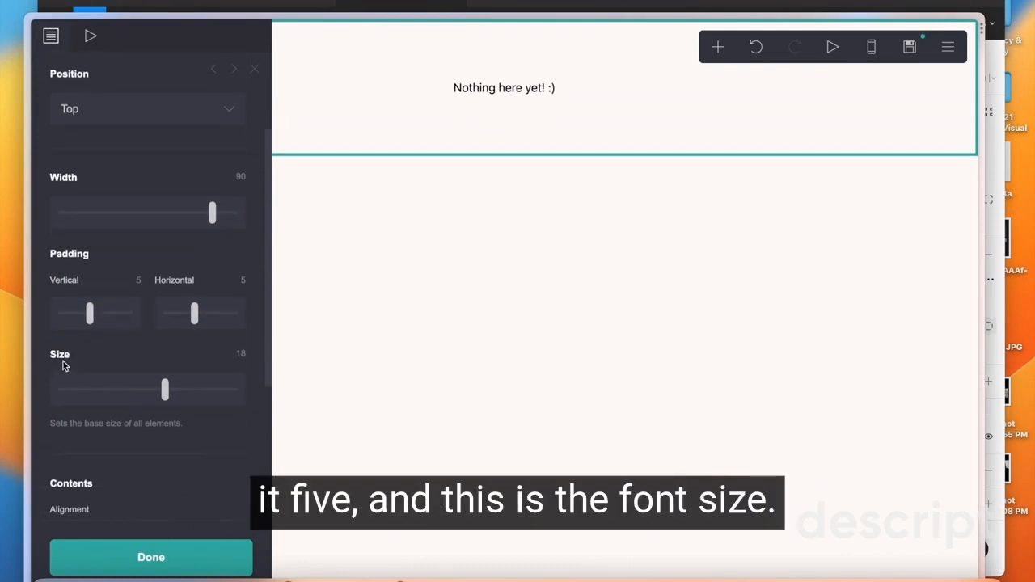
{"action": "left_click", "coordinate": [242, 355]}
{"action": "type", "text": "16"}
{"action": "key", "text": "Return"}
Step: Set the spacing of the page contents to 5, keeping the Center alignment
{"action": "scroll", "coordinate": [145, 431], "scroll_direction": "down", "scroll_amount": 5}
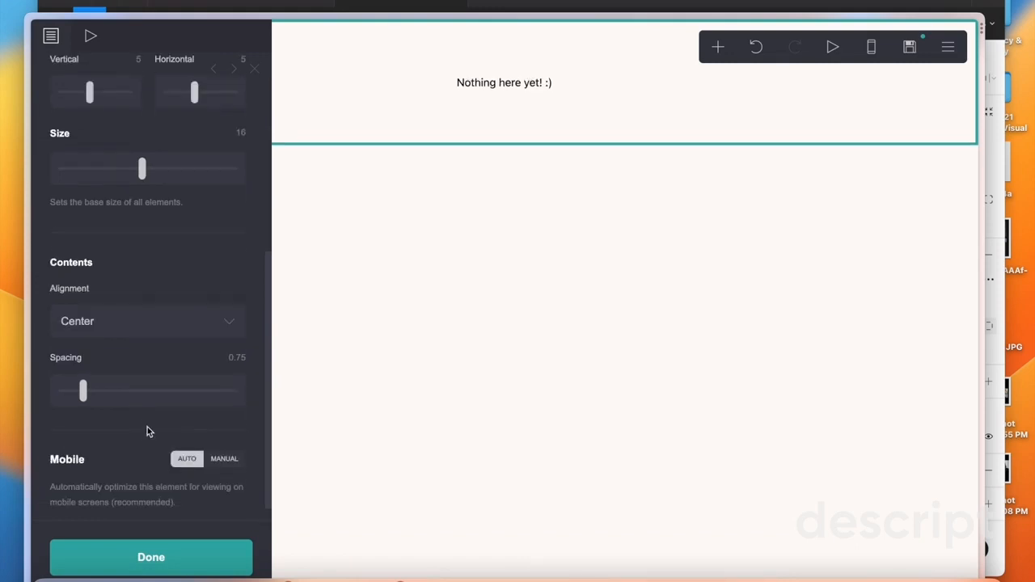
{"action": "scroll", "coordinate": [103, 376], "scroll_direction": "down", "scroll_amount": 1}
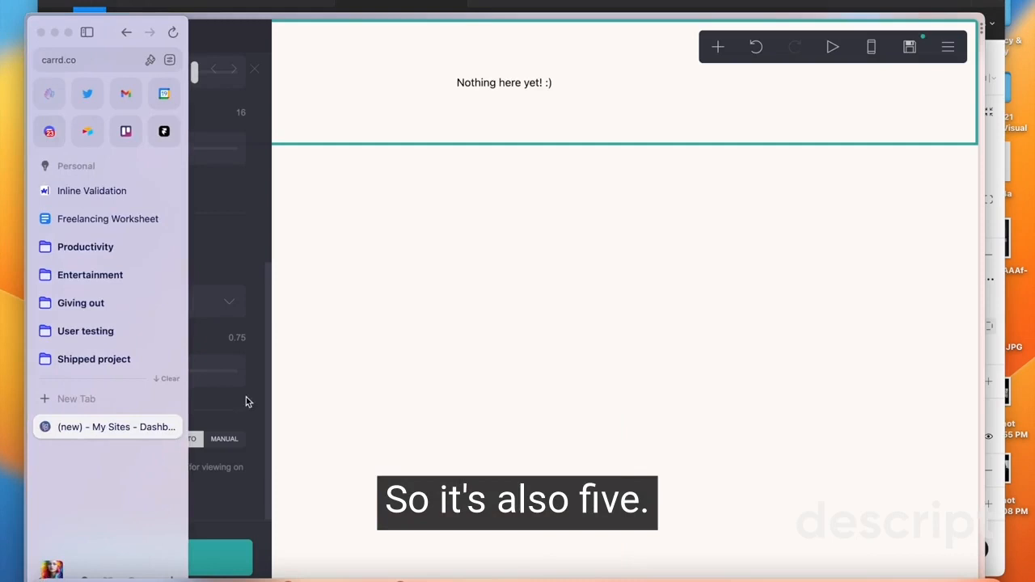
{"action": "left_click", "coordinate": [236, 338]}
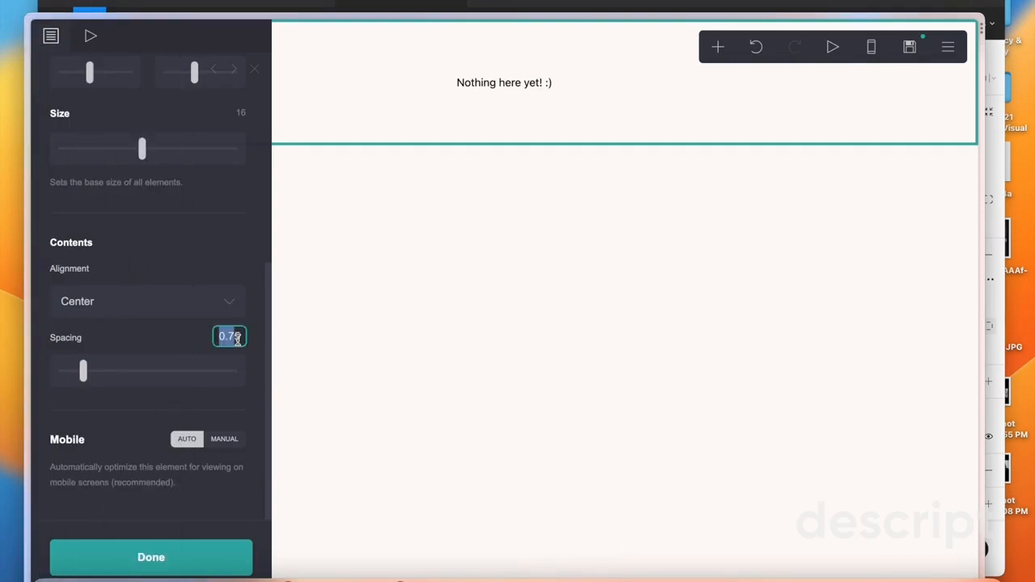
{"action": "type", "text": "5"}
{"action": "key", "text": "Return"}
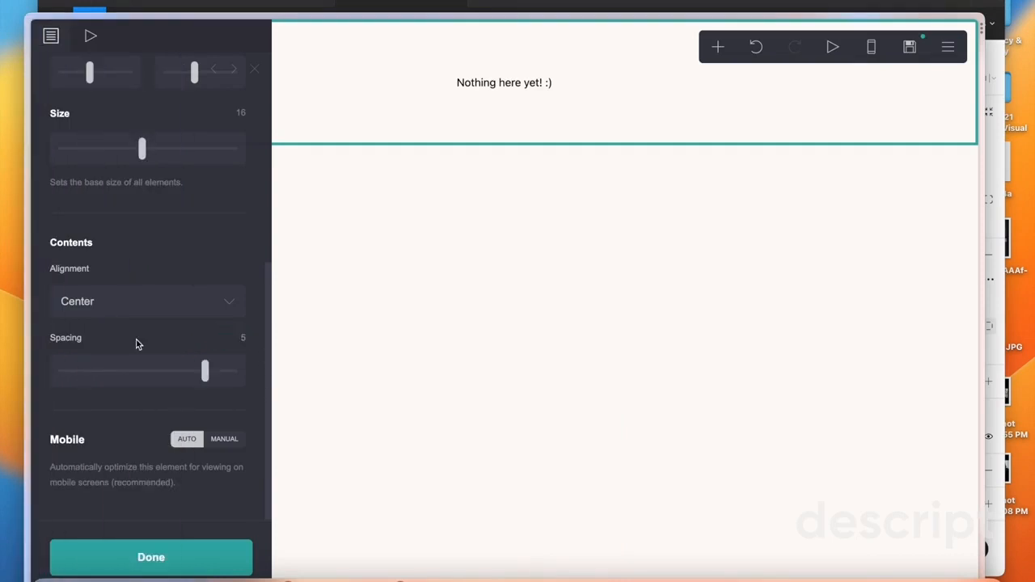
Step: Add a container to the page and delete the "Nothing here yet! :)" placeholder text
{"action": "left_click", "coordinate": [220, 564]}
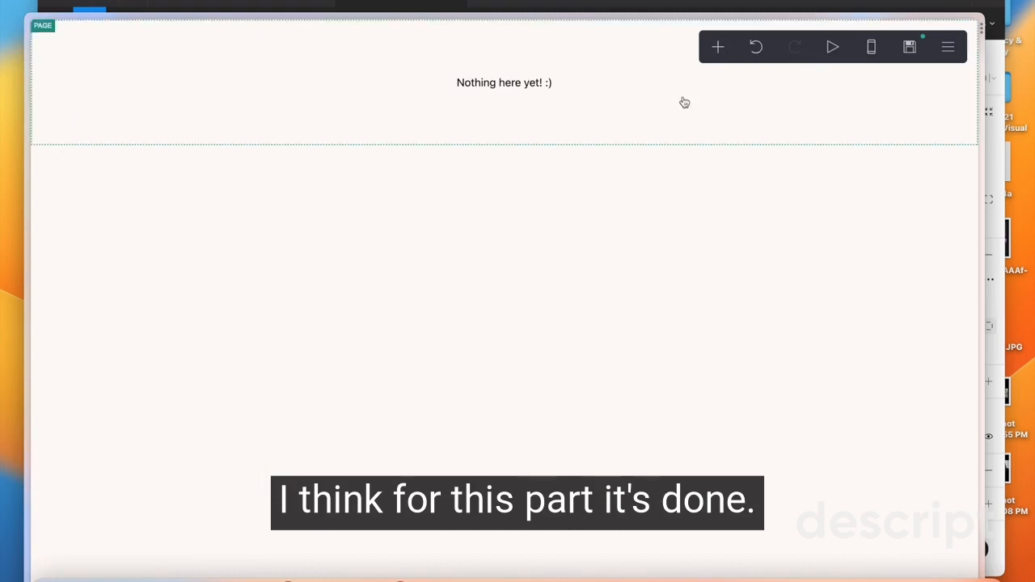
{"action": "left_click", "coordinate": [717, 49]}
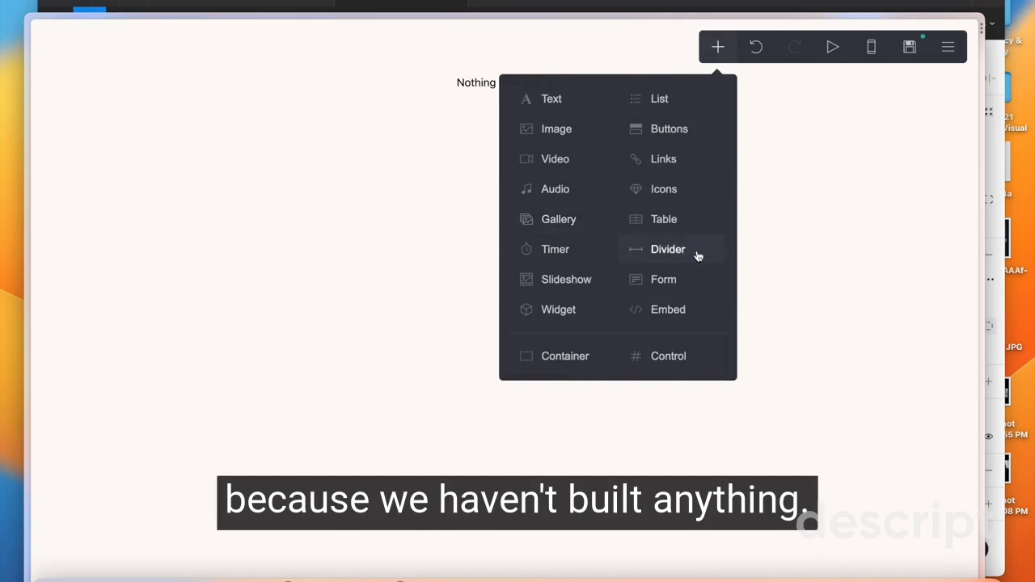
{"action": "left_click", "coordinate": [566, 367]}
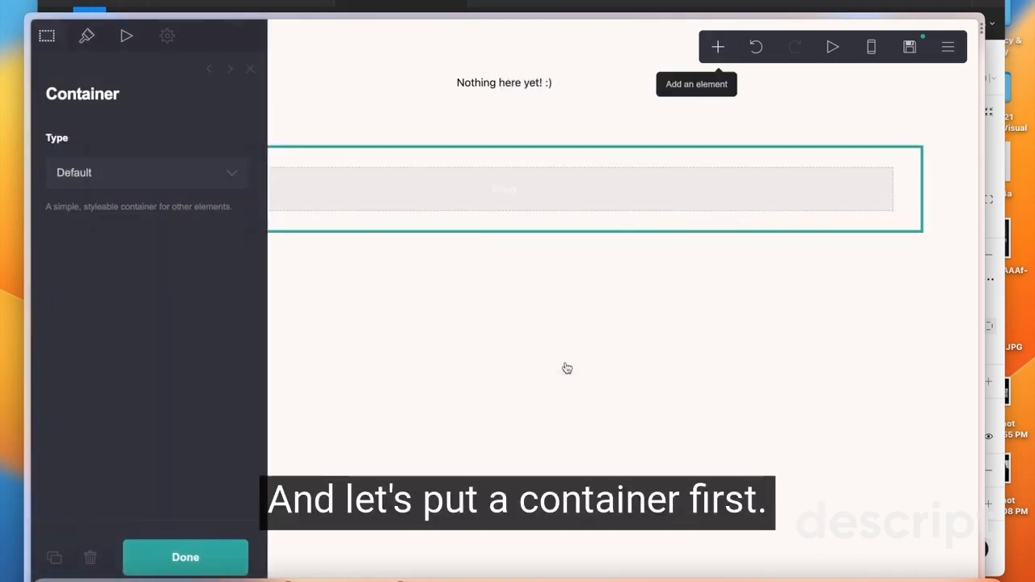
{"action": "left_click", "coordinate": [582, 74]}
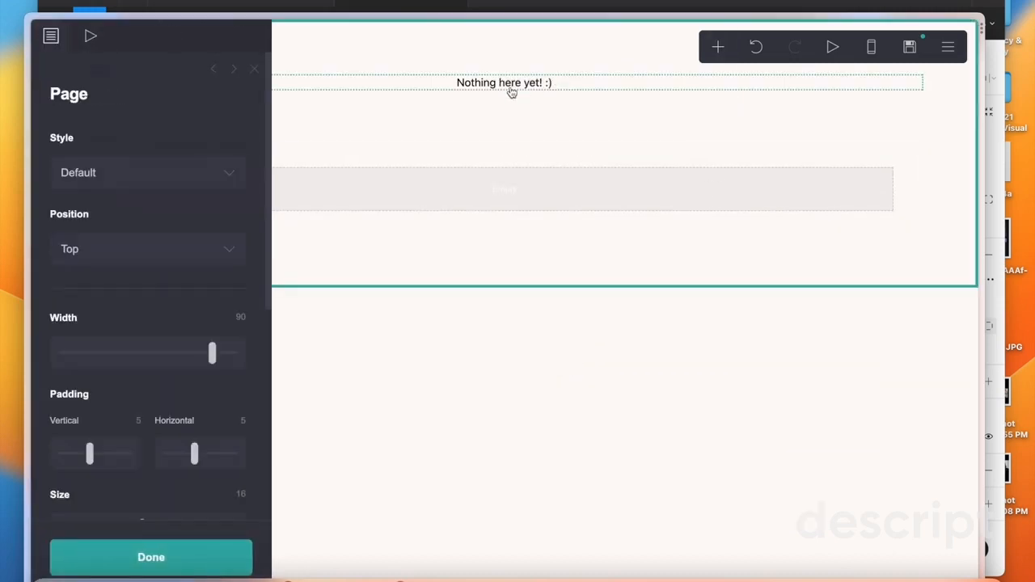
{"action": "left_click", "coordinate": [512, 90]}
{"action": "key", "text": "BackSpace"}
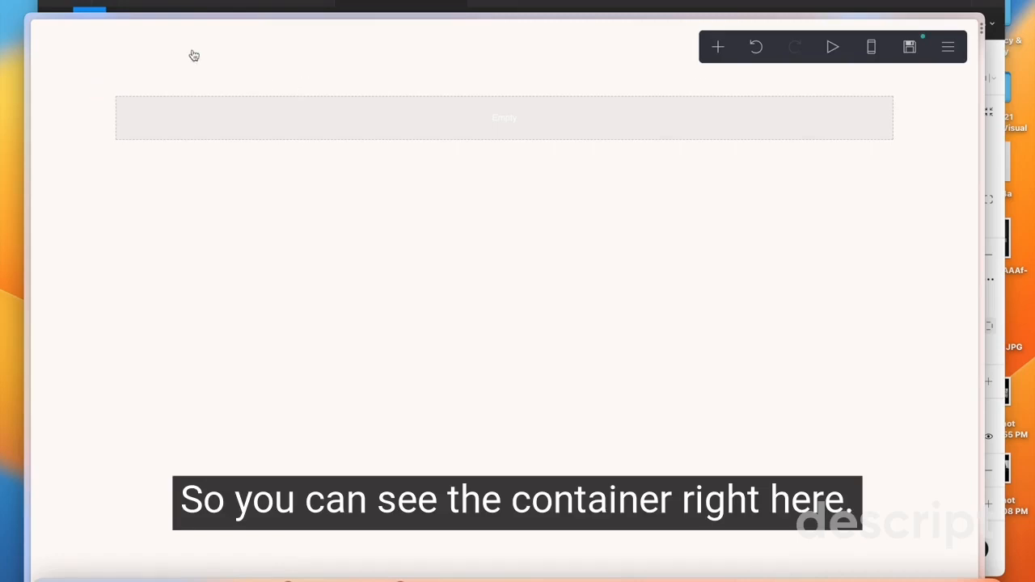
Step: Change the container's type to Columns, checking it against the header's layout in the Figma design
{"action": "left_click", "coordinate": [129, 97]}
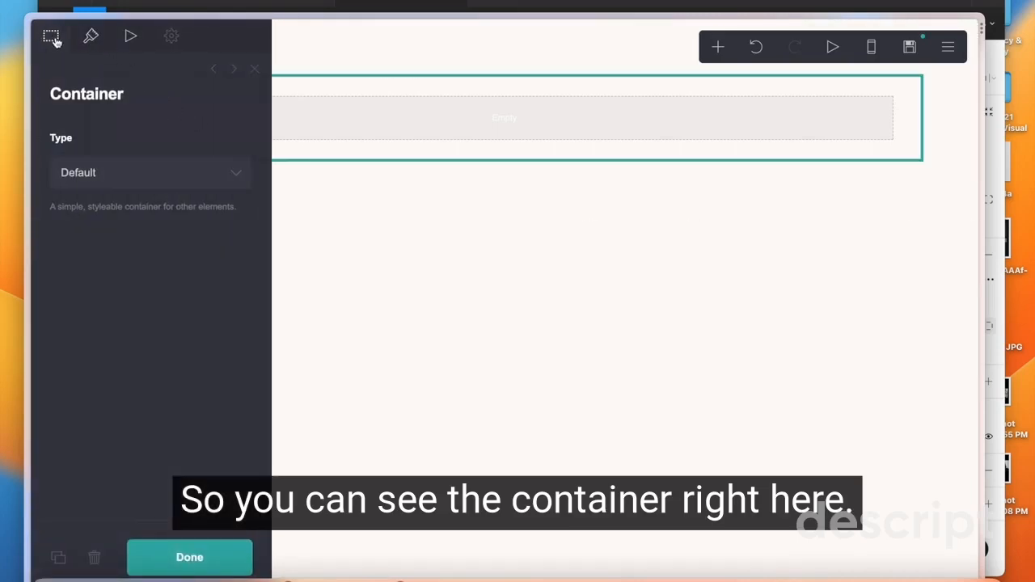
{"action": "left_click", "coordinate": [91, 170]}
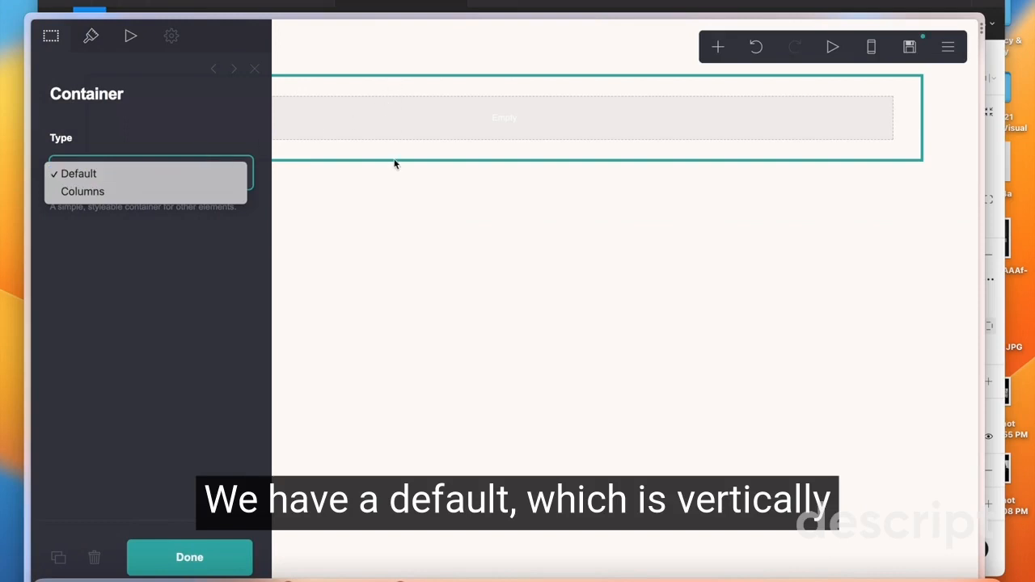
{"action": "left_click", "coordinate": [94, 191]}
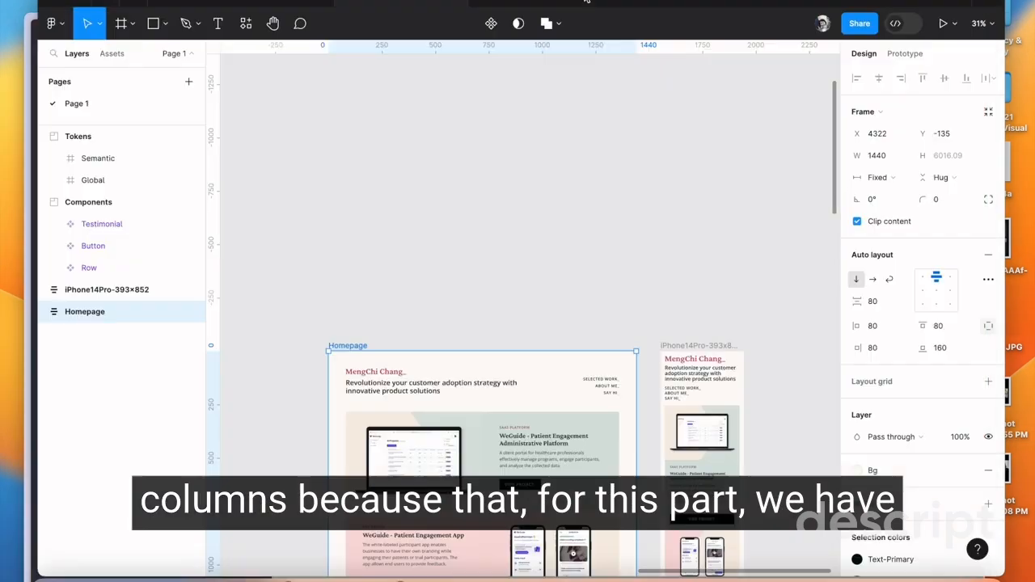
{"action": "scroll", "coordinate": [421, 182], "scroll_direction": "up", "scroll_amount": 3}
{"action": "left_click", "coordinate": [449, 175]}
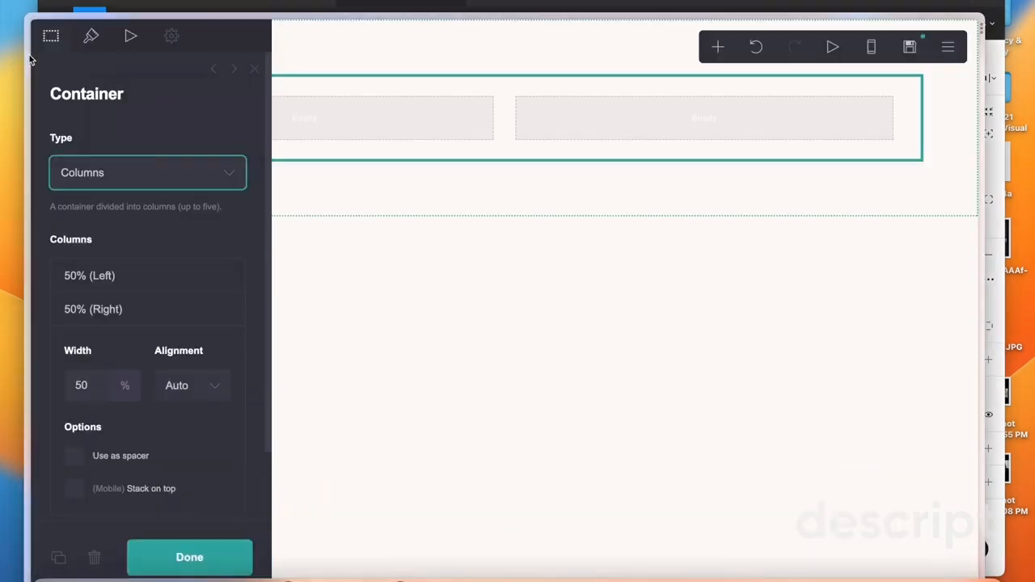
Step: Set the container's vertical and horizontal padding to 0 and its width to Max
{"action": "left_click", "coordinate": [91, 36]}
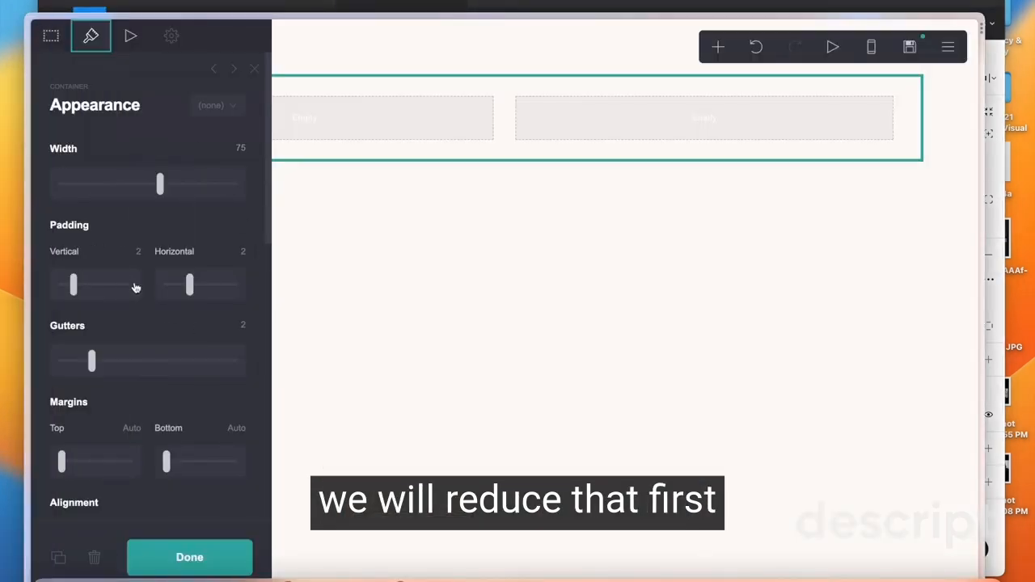
{"action": "left_click", "coordinate": [162, 289]}
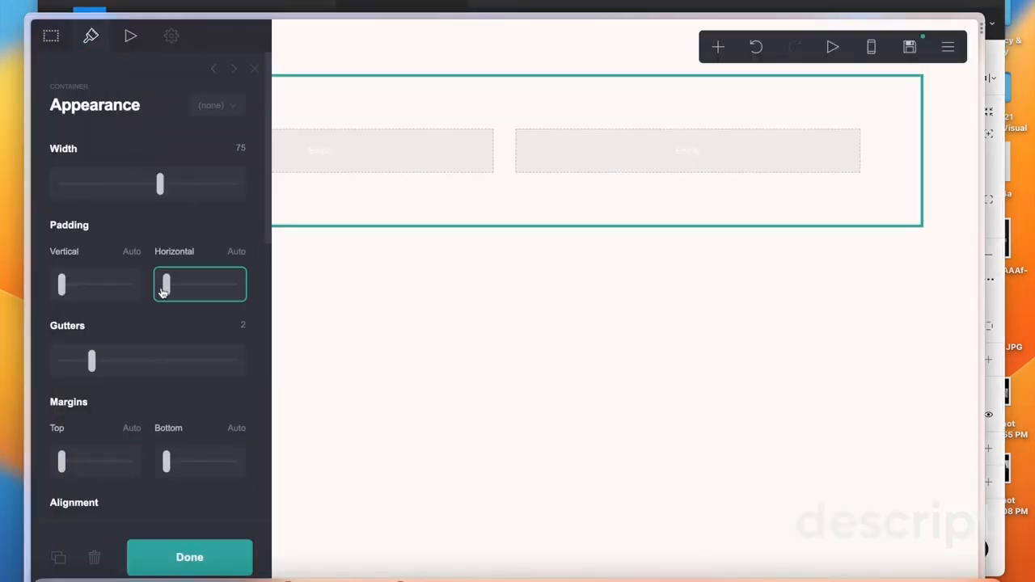
{"action": "left_click", "coordinate": [128, 254]}
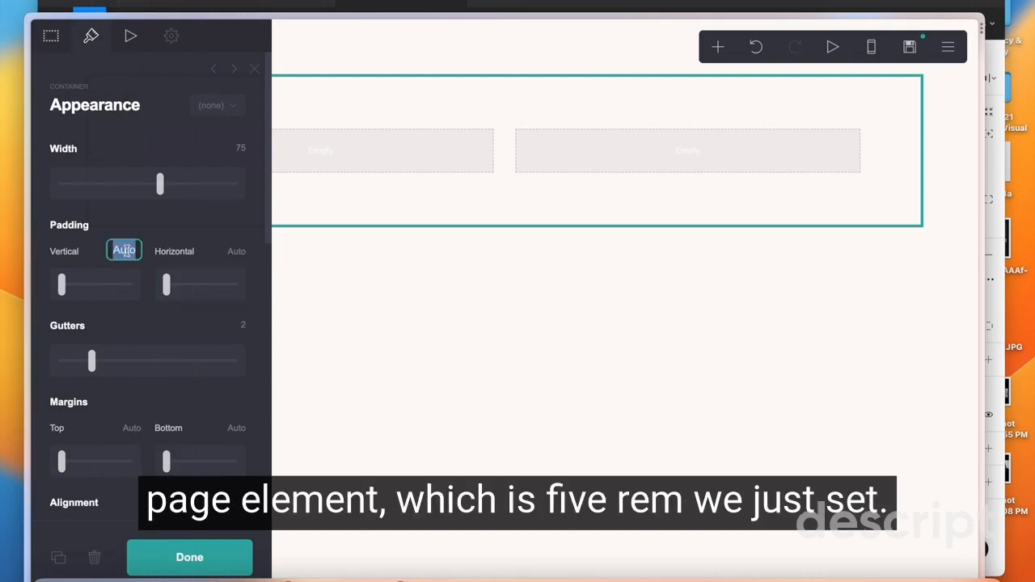
{"action": "type", "text": "0"}
{"action": "left_click", "coordinate": [232, 251]}
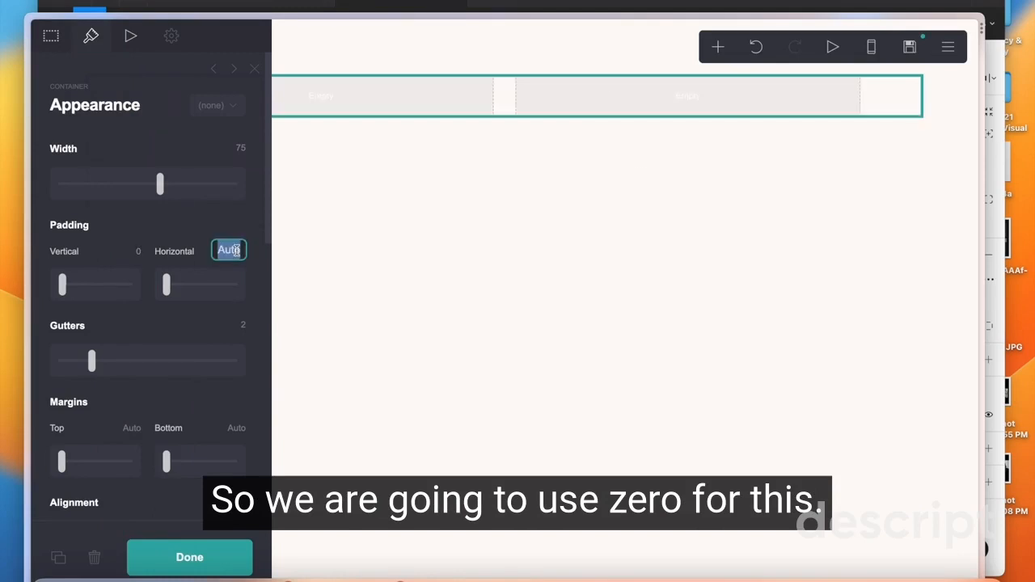
{"action": "type", "text": "0"}
{"action": "key", "text": "Return"}
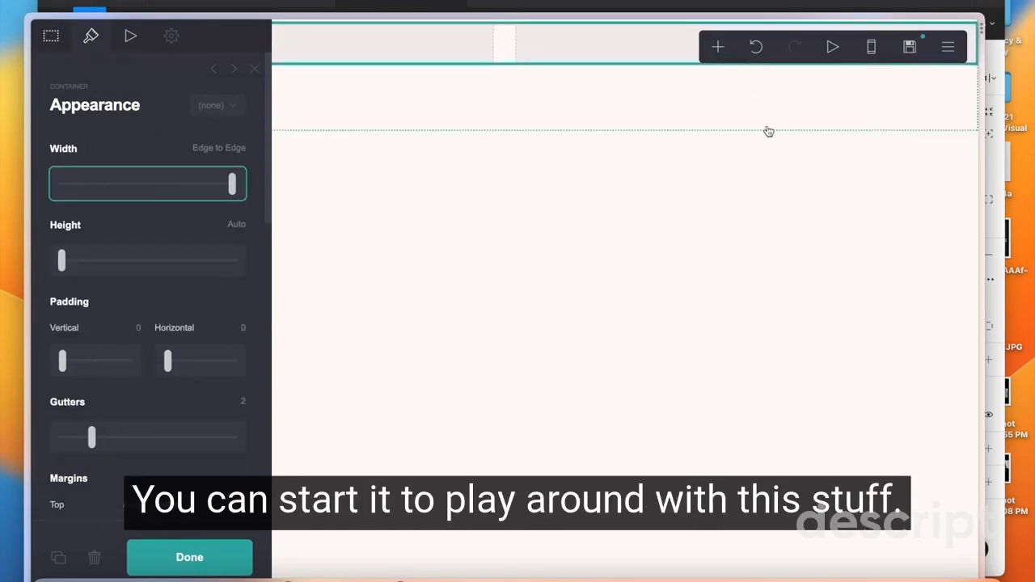
{"action": "left_click_drag", "start_coordinate": [234, 188], "coordinate": [211, 193]}
{"action": "left_click", "coordinate": [941, 148]}
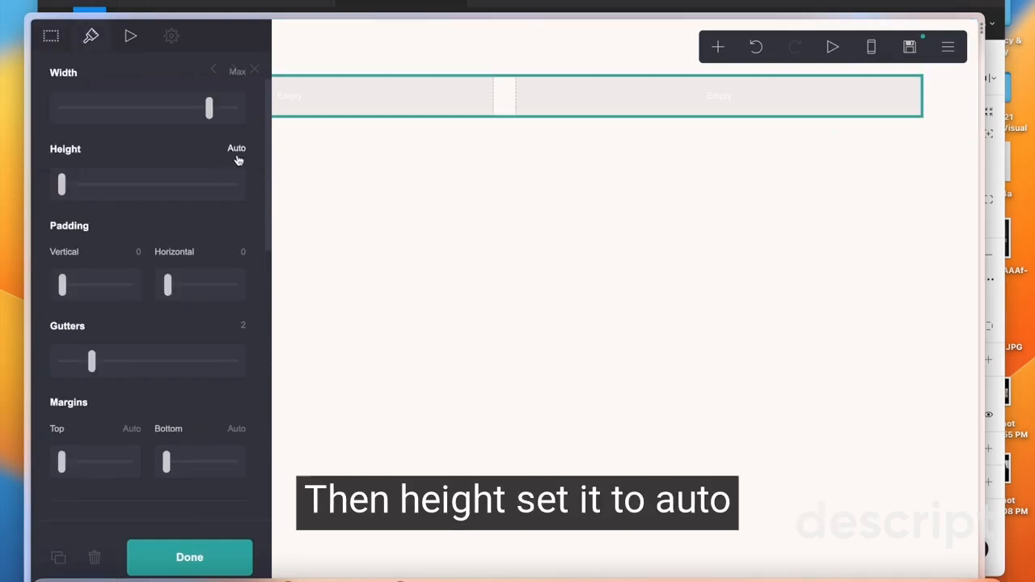
Step: Convert the Figma header's 12 px gap to rem by calculating 12/16, and set the container's gutters to 0.75
{"action": "scroll", "coordinate": [131, 282], "scroll_direction": "down", "scroll_amount": 2}
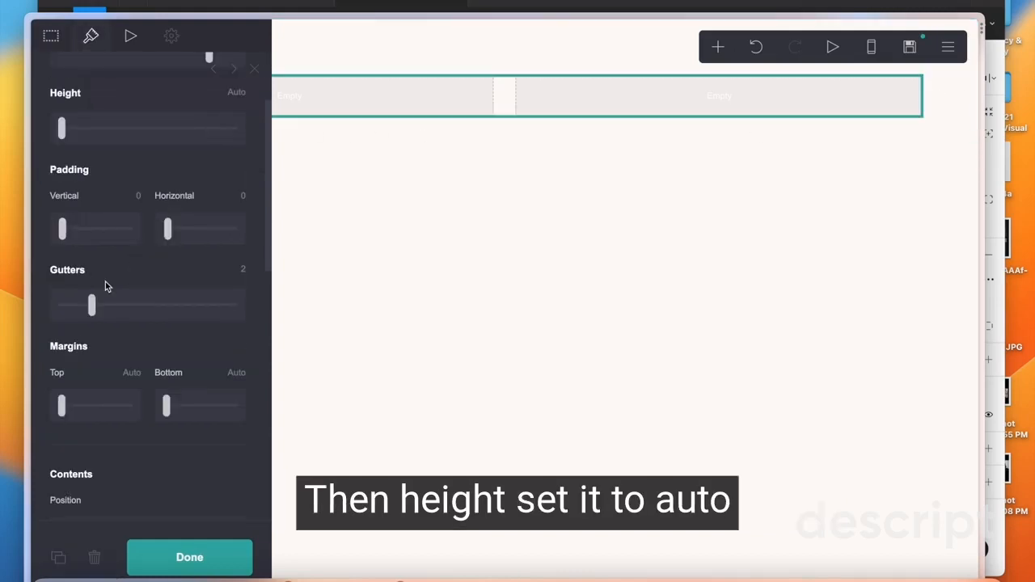
{"action": "scroll", "coordinate": [105, 286], "scroll_direction": "down", "scroll_amount": 1}
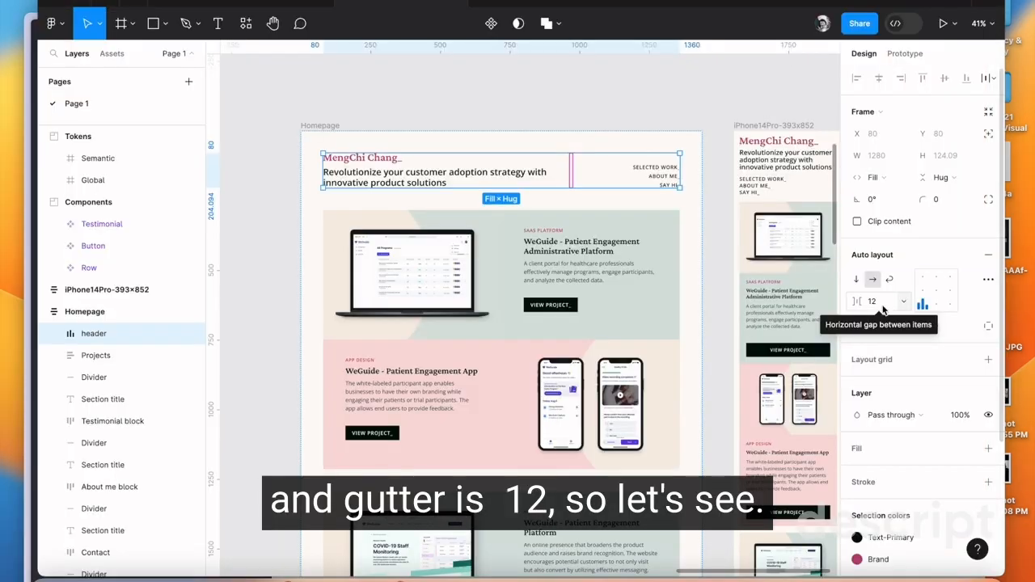
{"action": "key", "text": "alt+space"}
{"action": "type", "text": "12/16"}
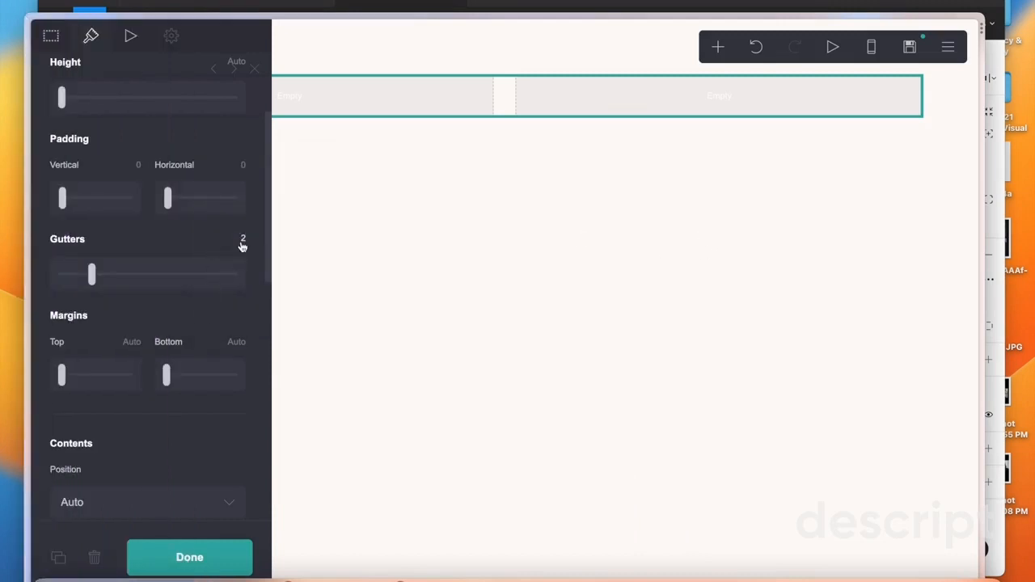
{"action": "left_click", "coordinate": [241, 240]}
{"action": "type", "text": "0.75"}
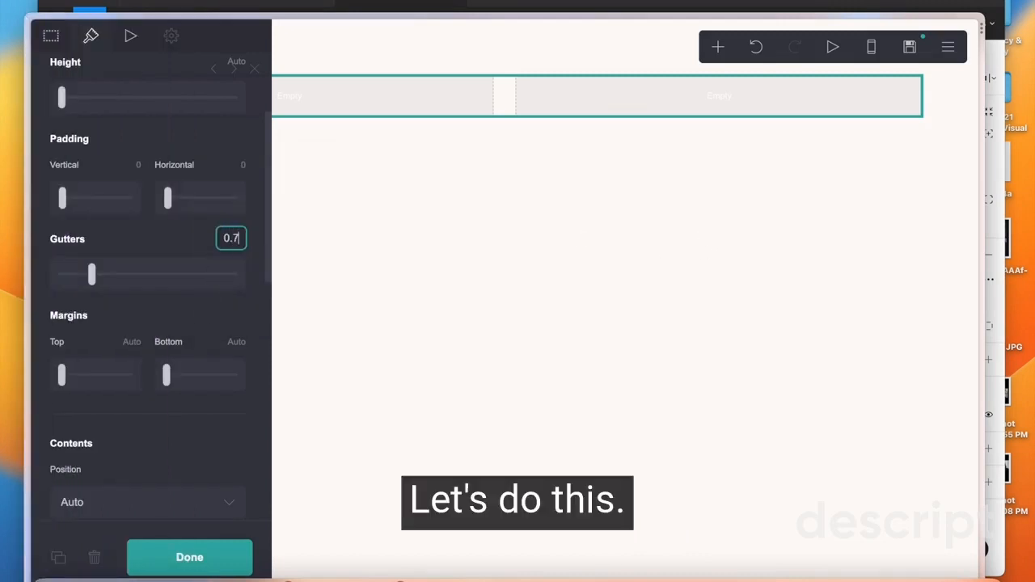
{"action": "key", "text": "Return"}
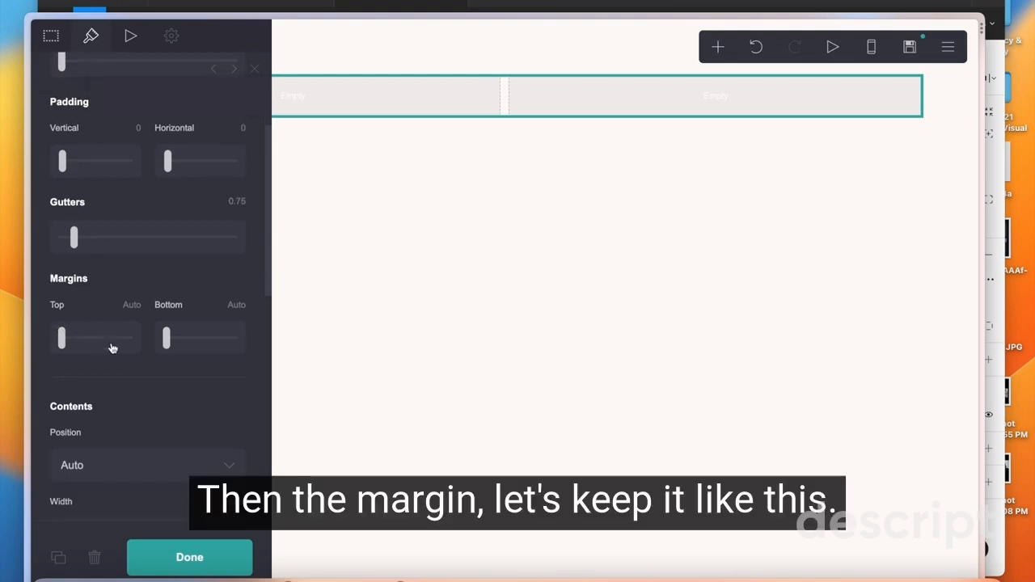
{"action": "scroll", "coordinate": [113, 348], "scroll_direction": "down", "scroll_amount": 2}
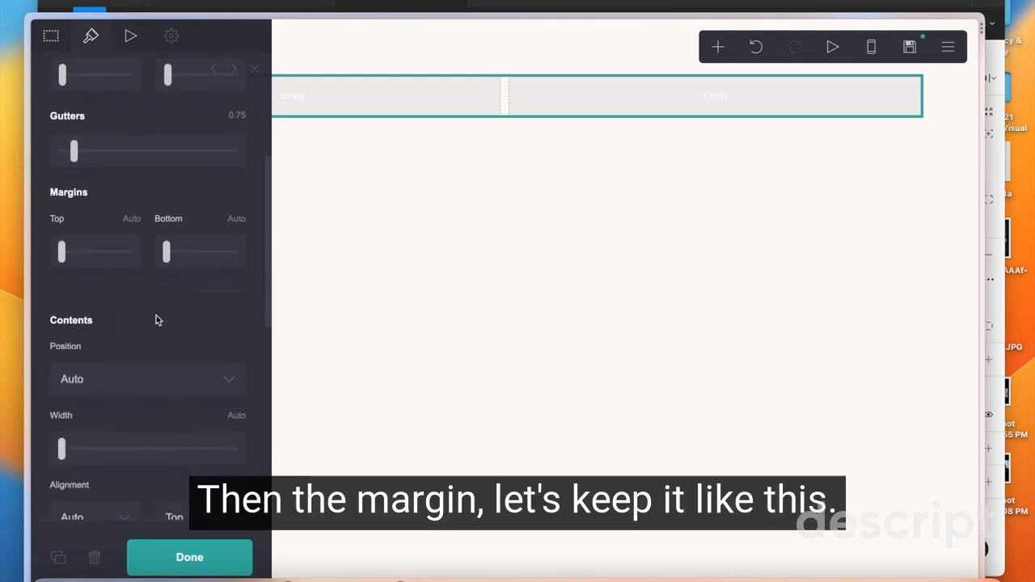
{"action": "scroll", "coordinate": [162, 208], "scroll_direction": "up", "scroll_amount": 5}
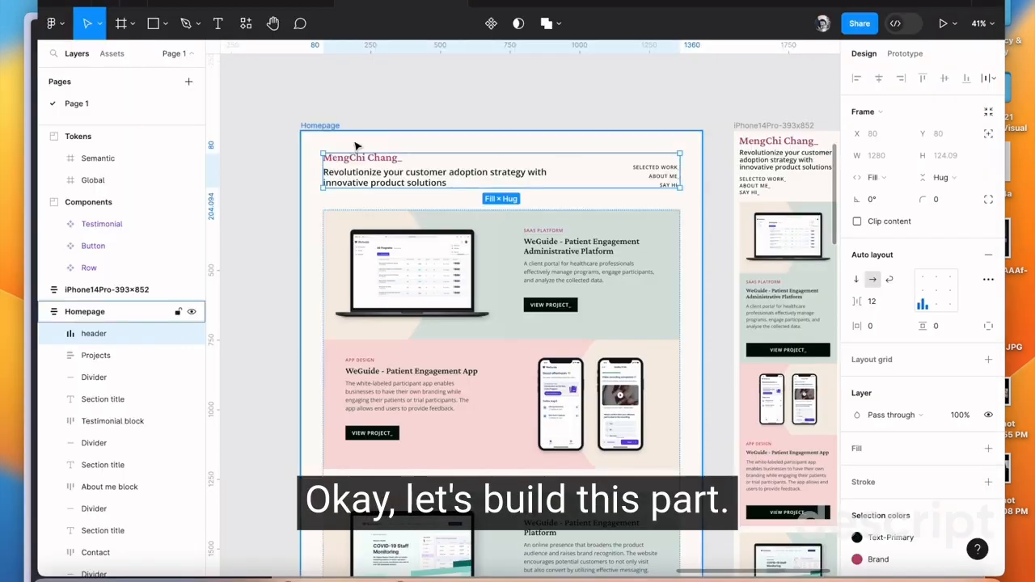
Step: Inspect the logo in the first column of the Homepage header in the Figma design
{"action": "double_click", "coordinate": [363, 167]}
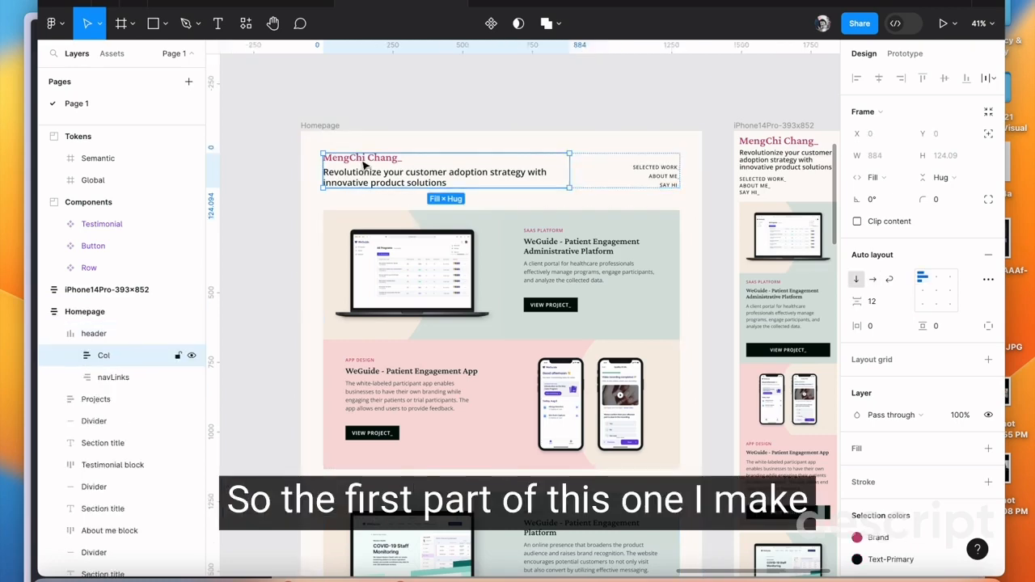
{"action": "double_click", "coordinate": [363, 164]}
{"action": "scroll", "coordinate": [364, 165], "scroll_direction": "up", "scroll_amount": 5}
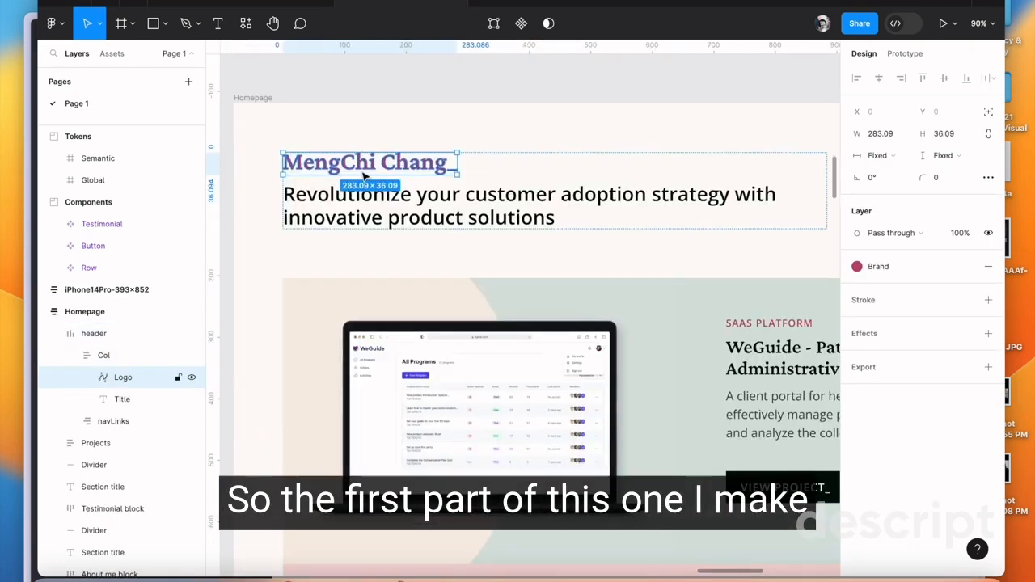
{"action": "scroll", "coordinate": [376, 167], "scroll_direction": "down", "scroll_amount": 4}
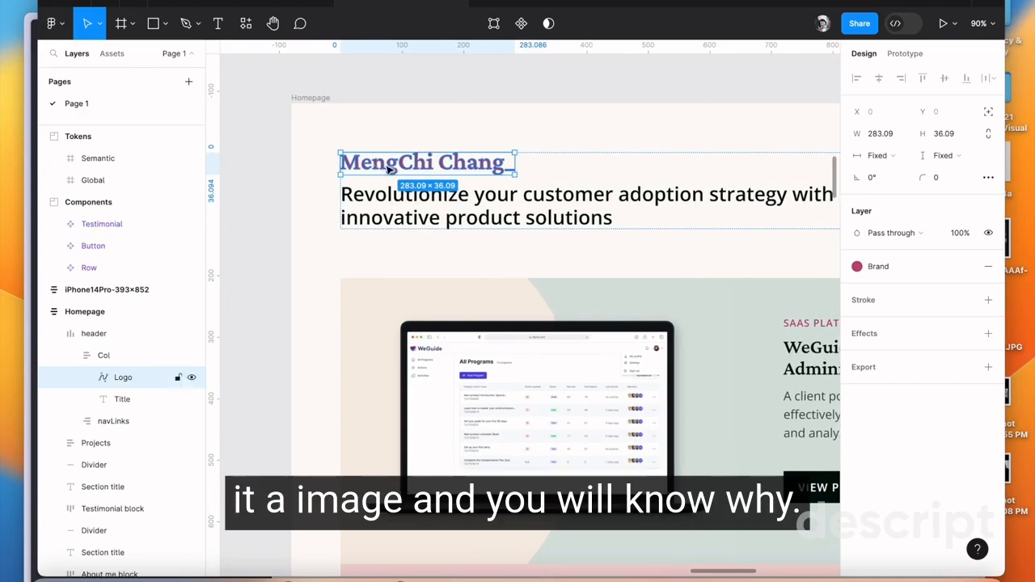
Step: Switch back to Carrd and add two text elements stacked in the container's first column
{"action": "left_click", "coordinate": [28, 197]}
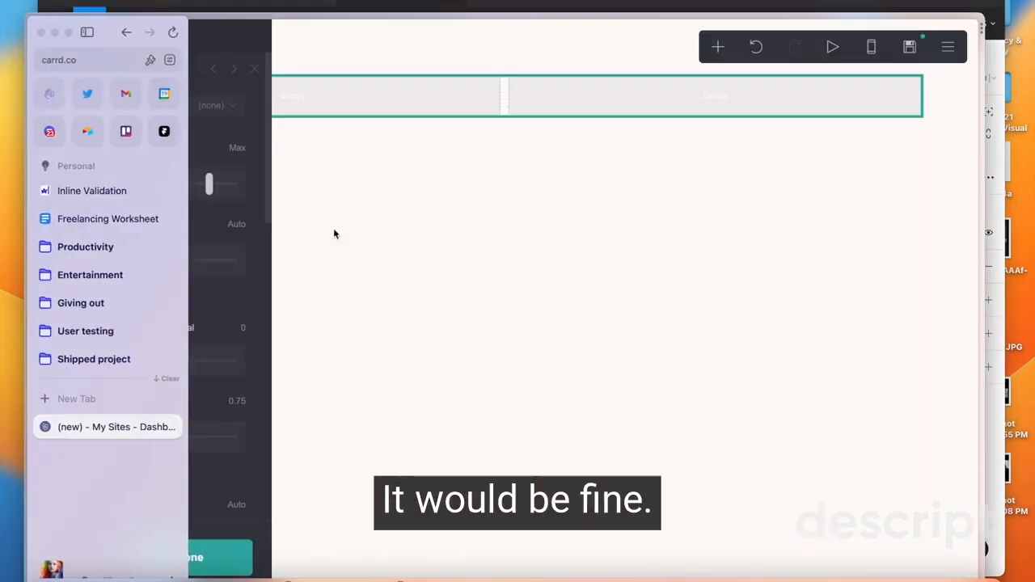
{"action": "left_click", "coordinate": [441, 109]}
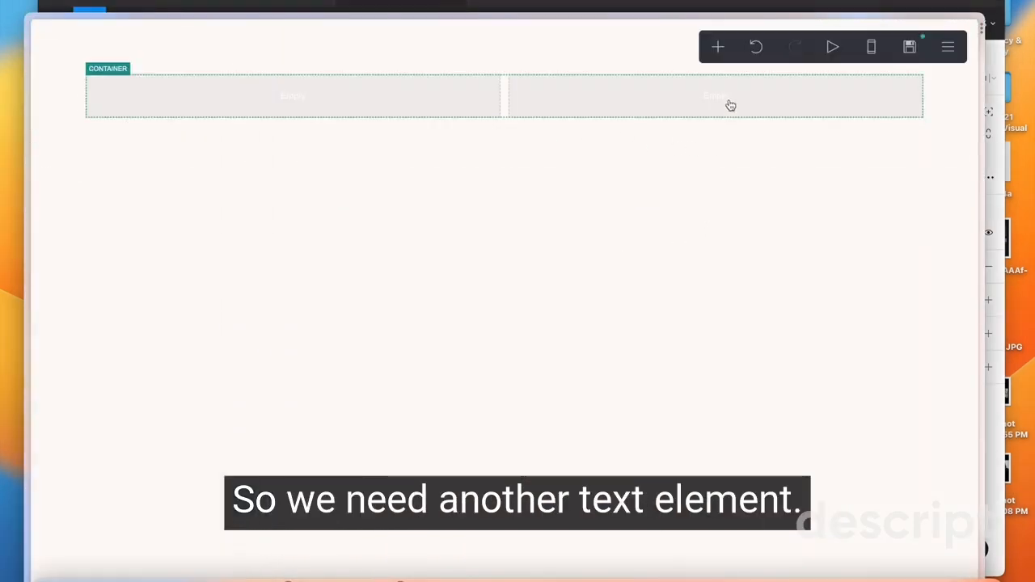
{"action": "left_click", "coordinate": [718, 47]}
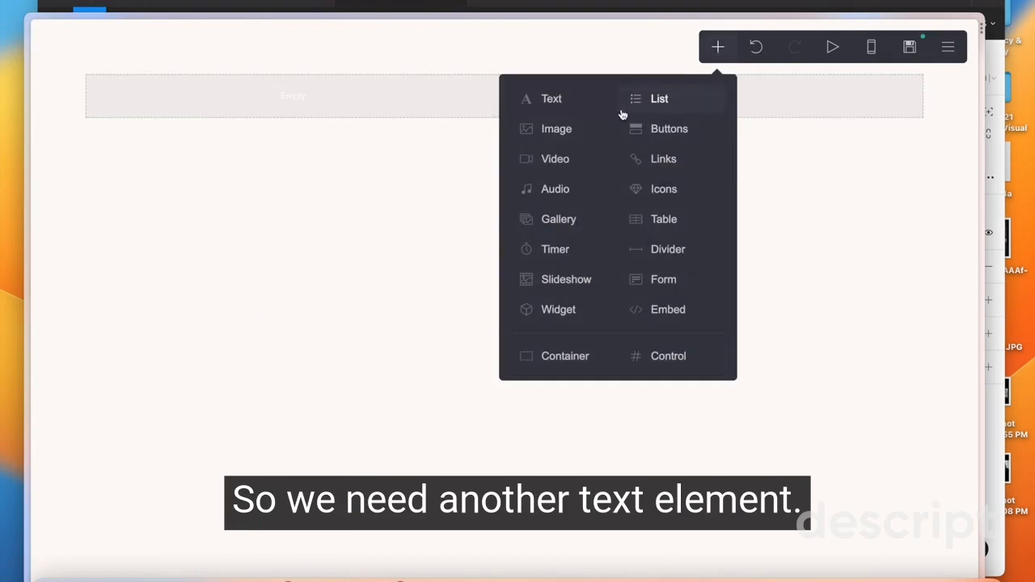
{"action": "left_click", "coordinate": [552, 99]}
{"action": "left_click_drag", "start_coordinate": [473, 186], "coordinate": [454, 91]}
{"action": "left_click", "coordinate": [718, 46]}
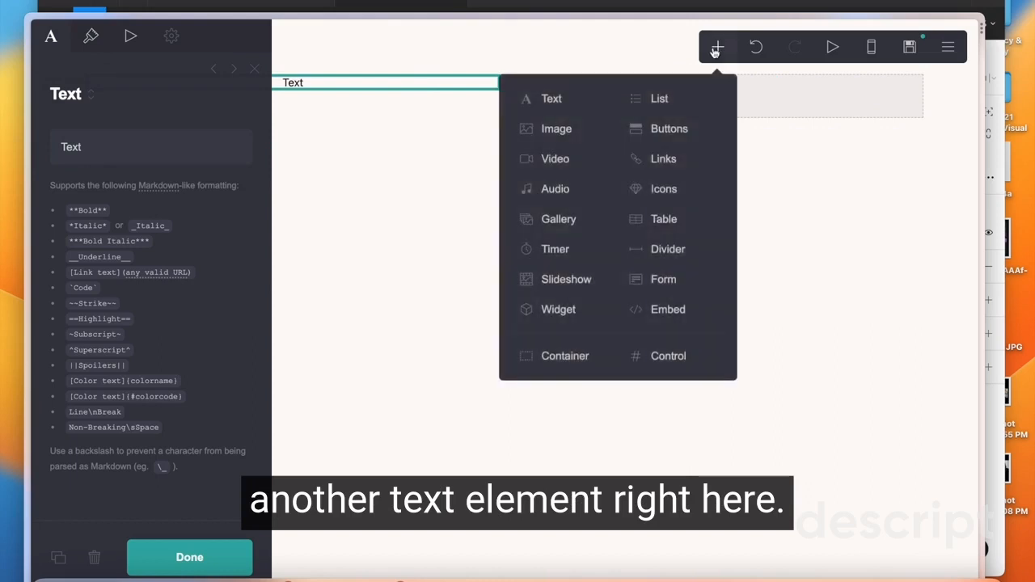
{"action": "left_click", "coordinate": [526, 104]}
{"action": "left_click", "coordinate": [422, 153]}
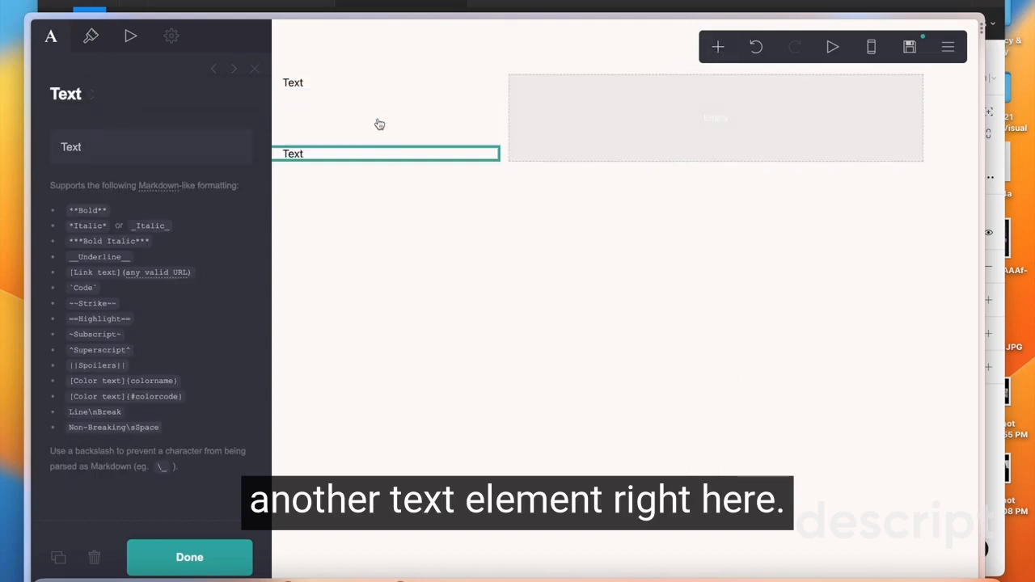
Step: Replace the upper text with the portfolio owner's name and the lower with "Revolutionize your customer adoption strategy with innovative product solutions"
{"action": "left_click", "coordinate": [339, 93]}
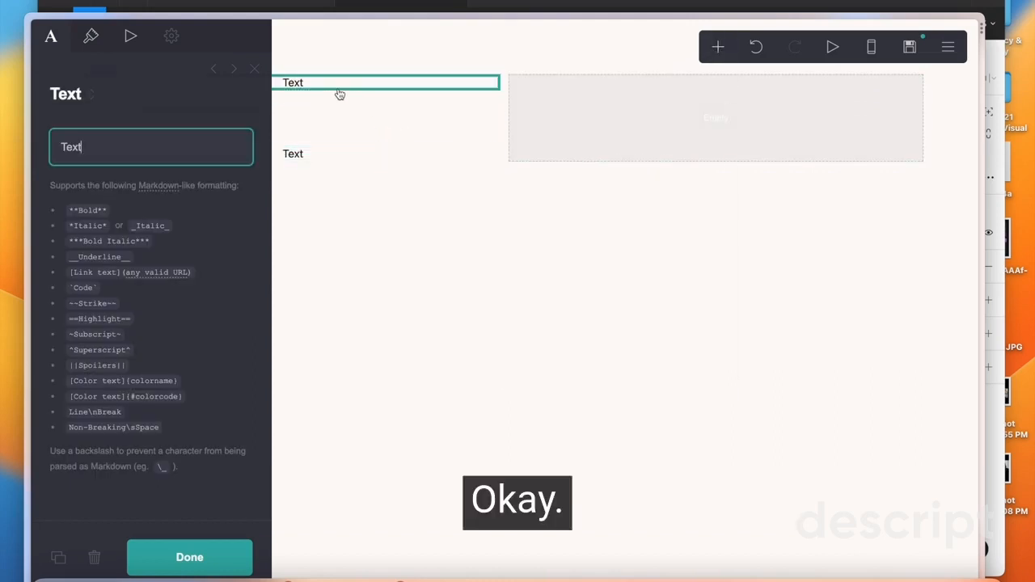
{"action": "left_click", "coordinate": [299, 84]}
{"action": "left_click", "coordinate": [301, 86]}
{"action": "left_click", "coordinate": [303, 91]}
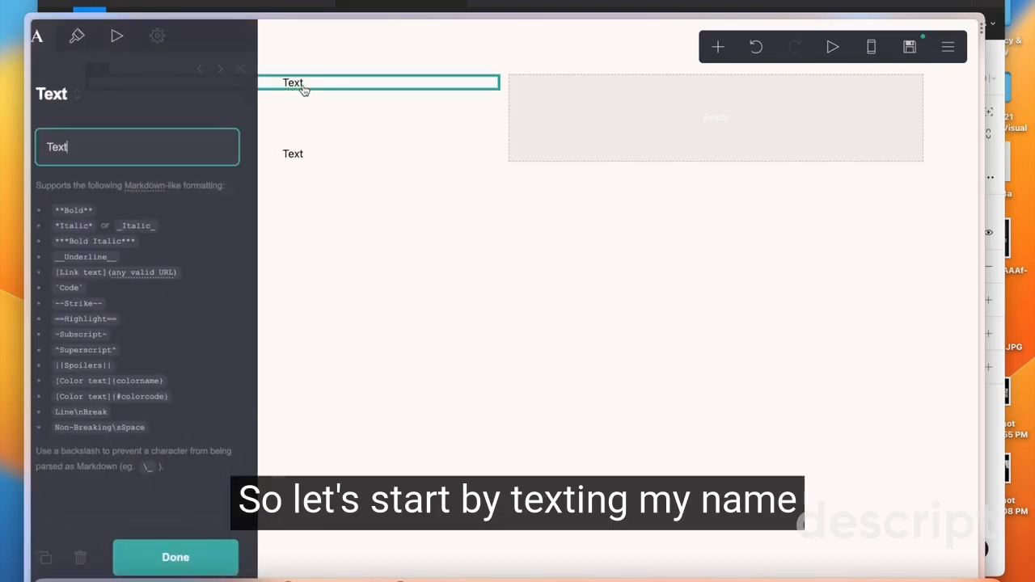
{"action": "left_click_drag", "start_coordinate": [102, 144], "coordinate": [29, 157]}
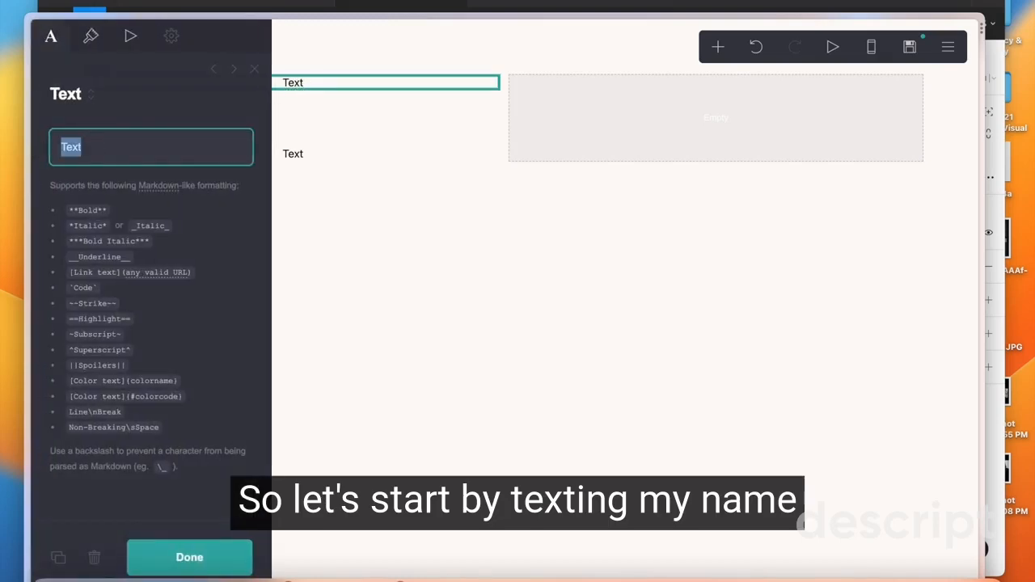
{"action": "type", "text": "Men"}
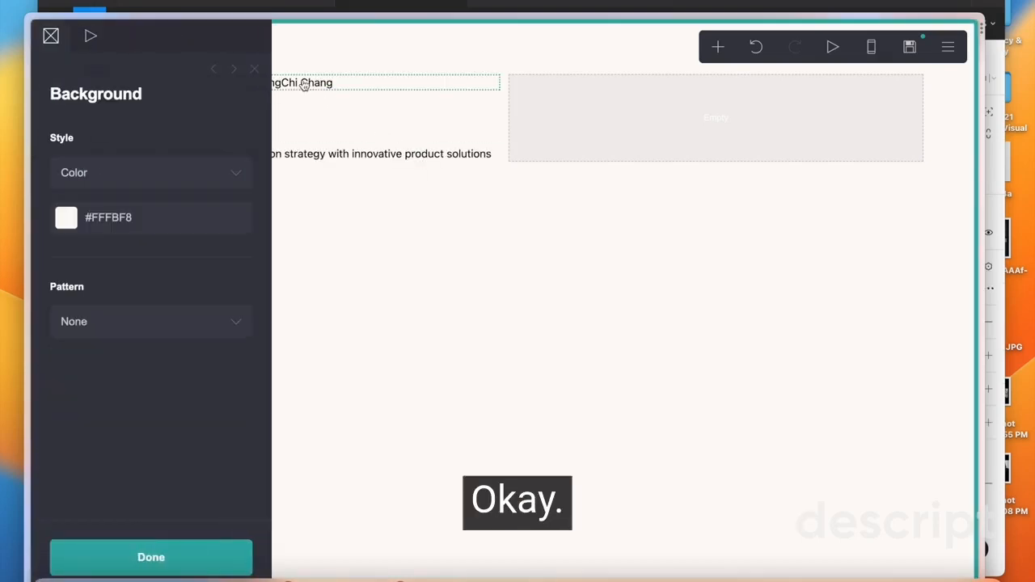
Step: Select the name text in Carrd, switch to Figma, and inspect the logo in the Homepage header's first column
{"action": "left_click", "coordinate": [306, 86]}
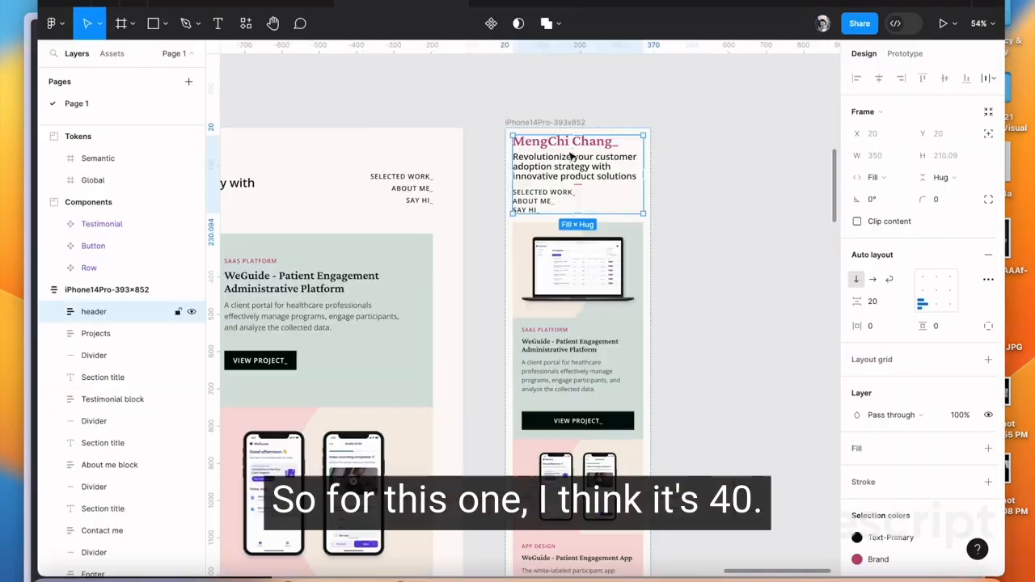
{"action": "left_click", "coordinate": [536, 155]}
{"action": "scroll", "coordinate": [553, 158], "scroll_direction": "up", "scroll_amount": 3}
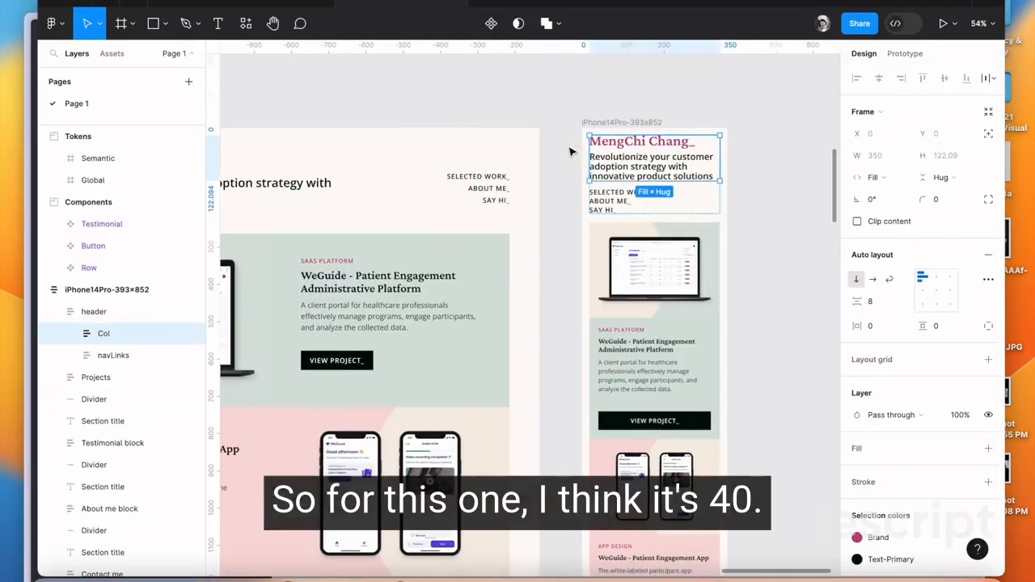
{"action": "double_click", "coordinate": [524, 168]}
{"action": "double_click", "coordinate": [524, 168]}
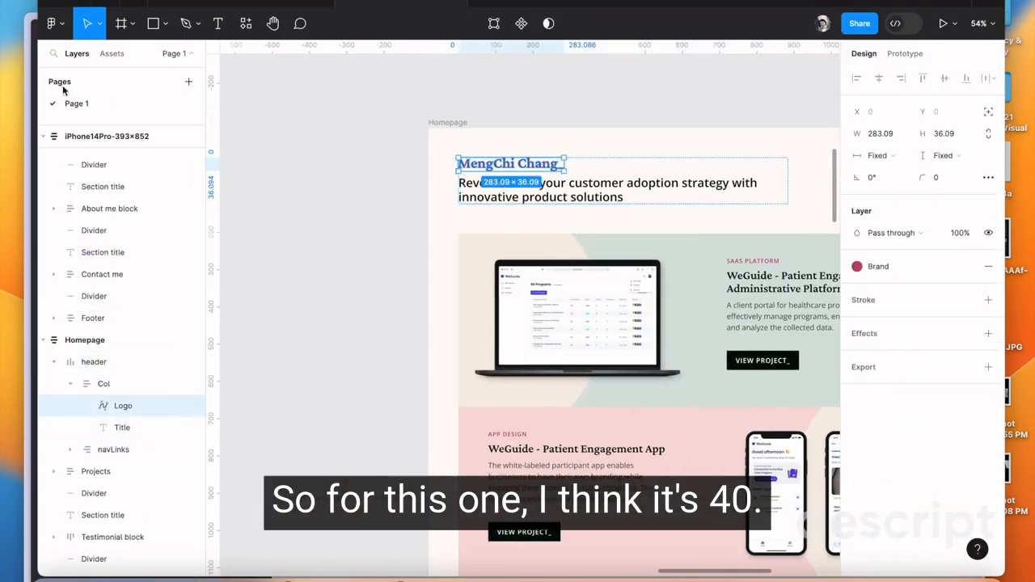
Step: Switch back to Carrd and set the name text's size to 2.5, converting 40 px to rem
{"action": "left_click", "coordinate": [31, 98]}
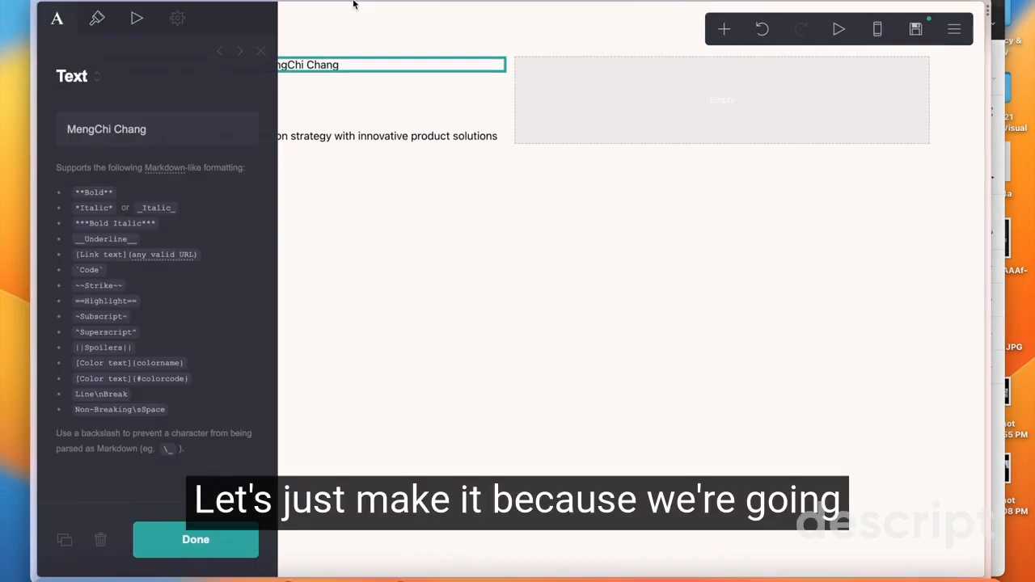
{"action": "left_click", "coordinate": [98, 19]}
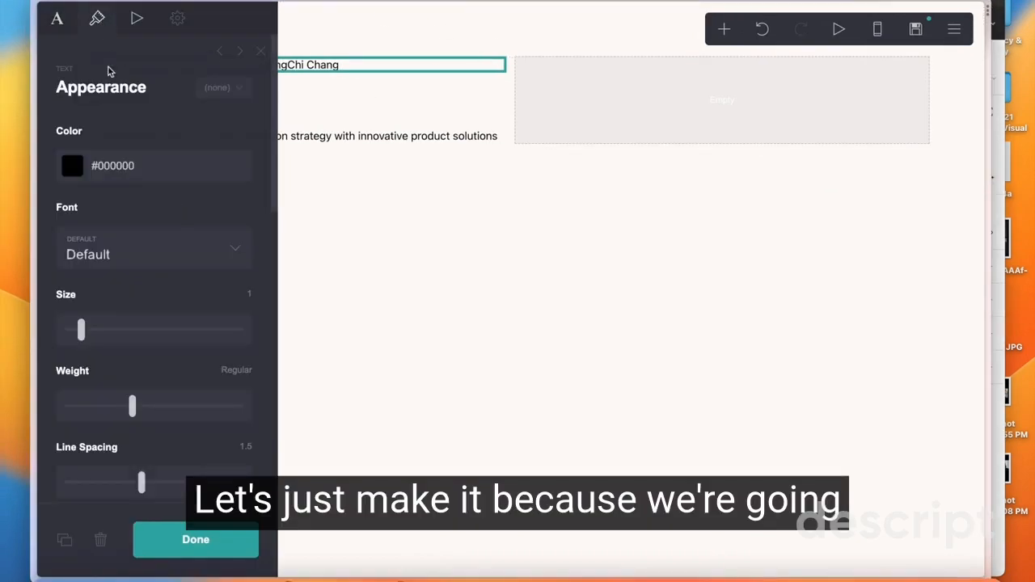
{"action": "left_click", "coordinate": [252, 299]}
{"action": "key", "text": "alt+space"}
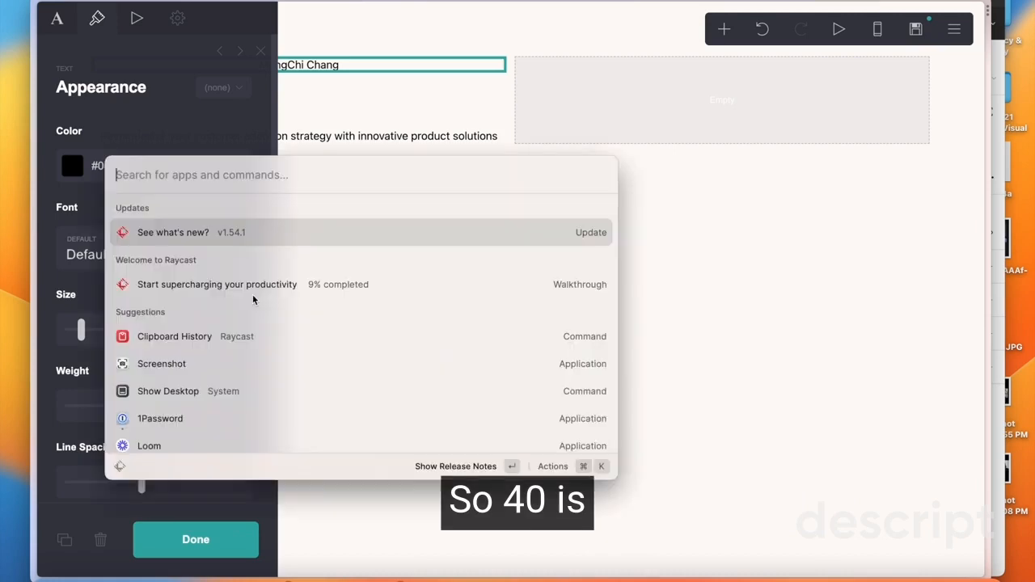
{"action": "type", "text": "40"}
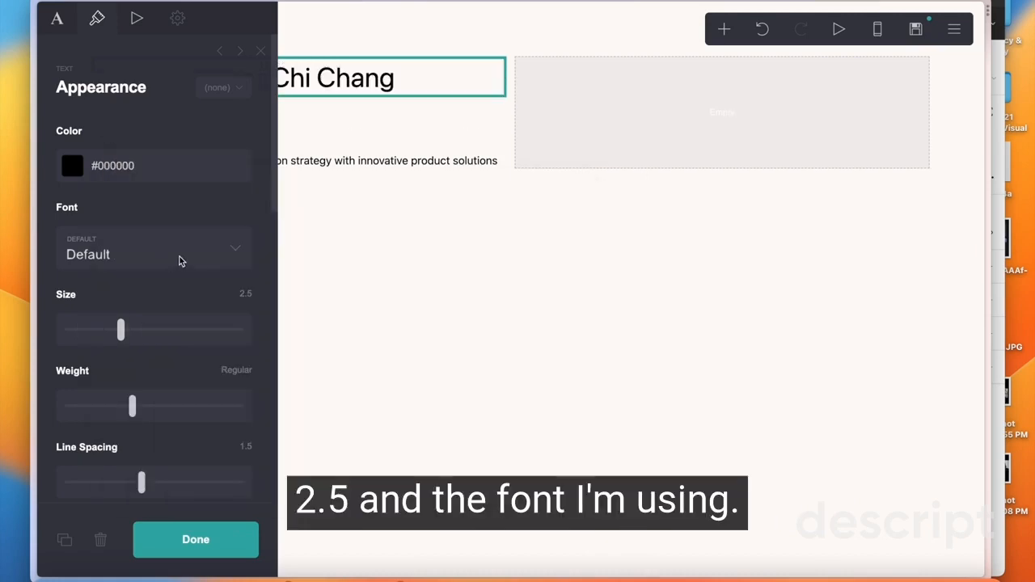
Step: Set the name text's font to Crimson Text with a Semi Bold weight
{"action": "scroll", "coordinate": [217, 264], "scroll_direction": "down", "scroll_amount": 1}
{"action": "left_click", "coordinate": [234, 206]}
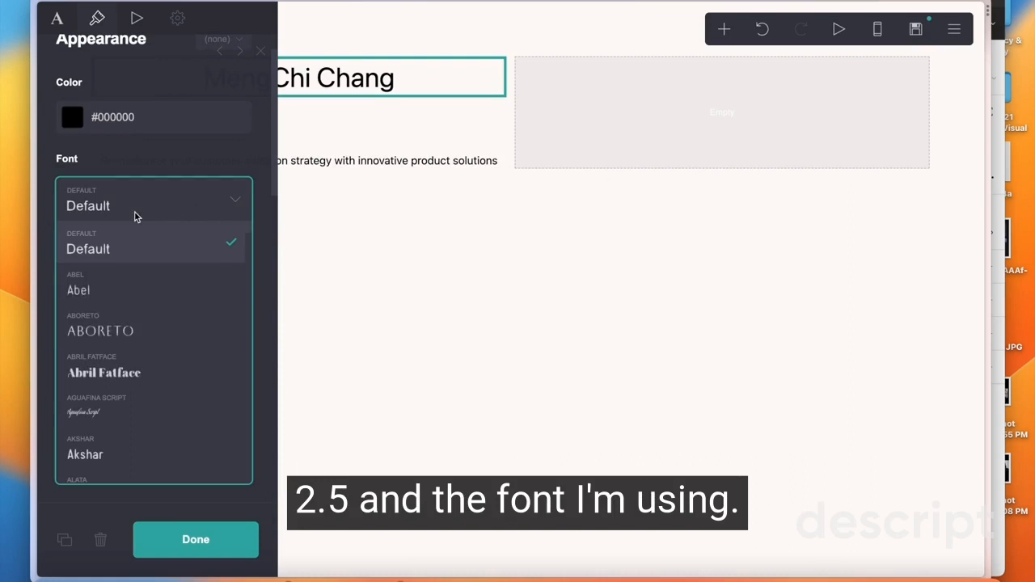
{"action": "scroll", "coordinate": [138, 267], "scroll_direction": "down", "scroll_amount": 10}
{"action": "left_click", "coordinate": [140, 294]}
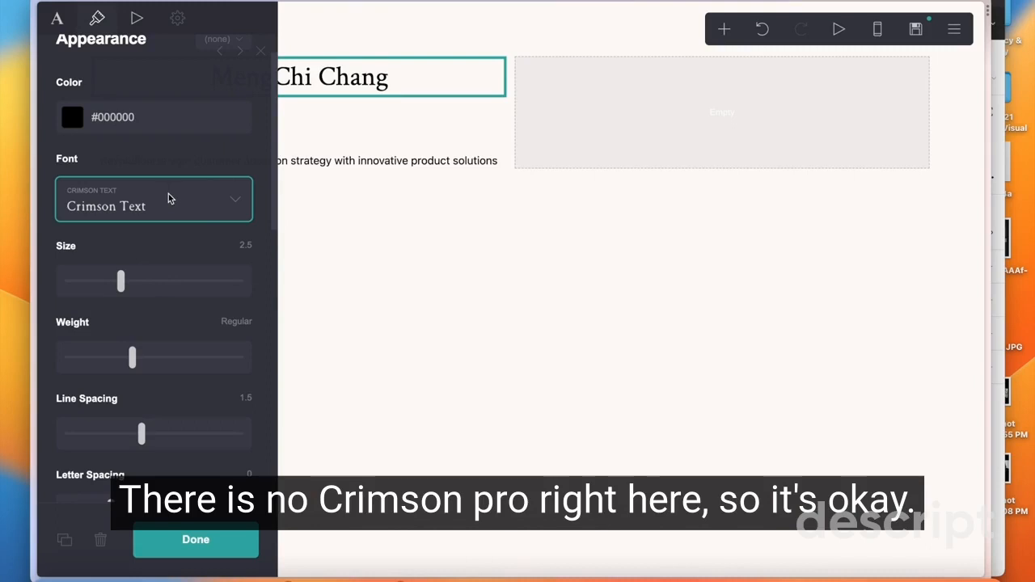
{"action": "left_click", "coordinate": [237, 323]}
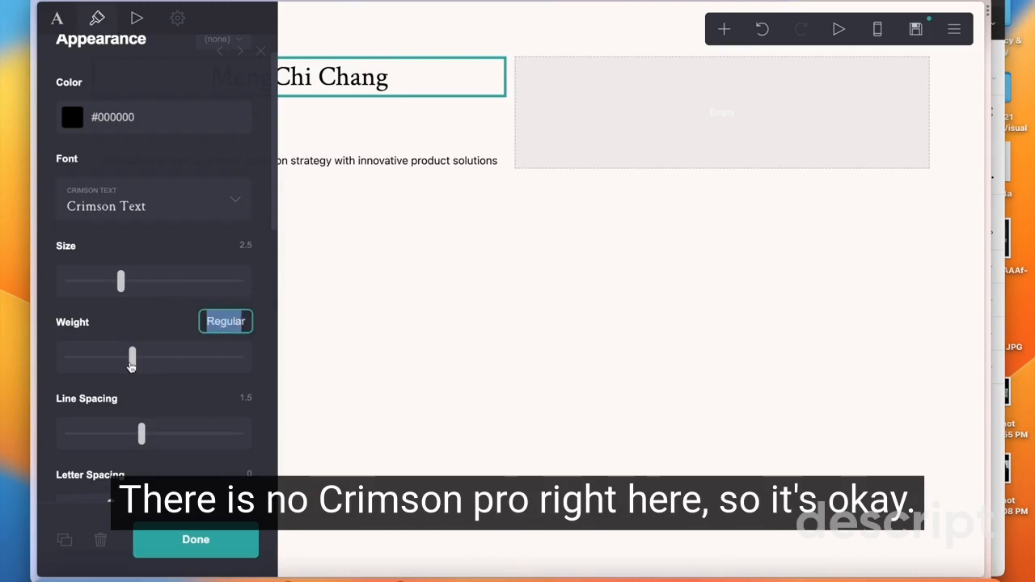
{"action": "left_click", "coordinate": [133, 362]}
{"action": "left_click_drag", "start_coordinate": [139, 360], "coordinate": [178, 361]}
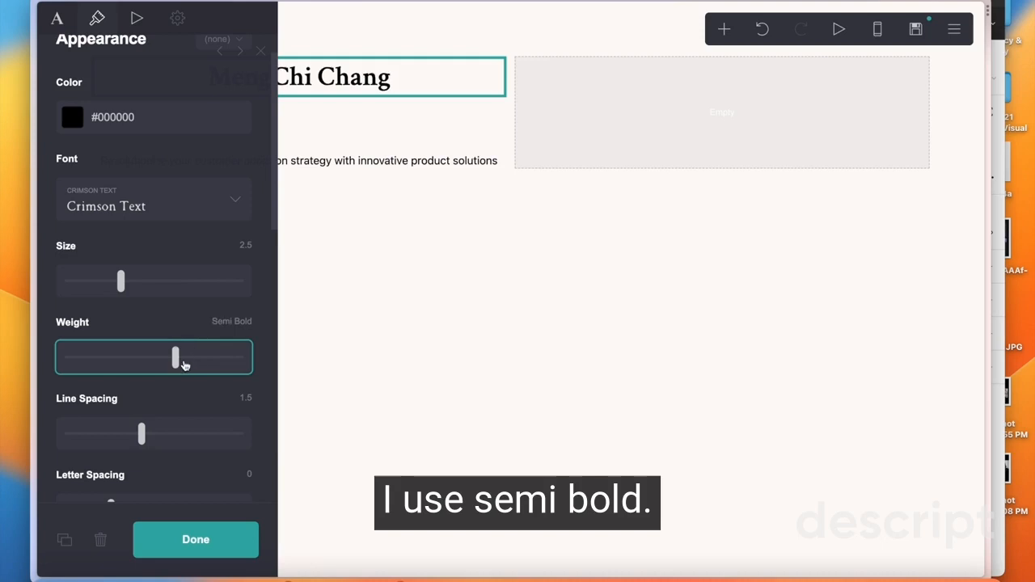
Step: Set the name text's line spacing to 1 and its letter spacing to -0.025
{"action": "scroll", "coordinate": [118, 312], "scroll_direction": "down", "scroll_amount": 2}
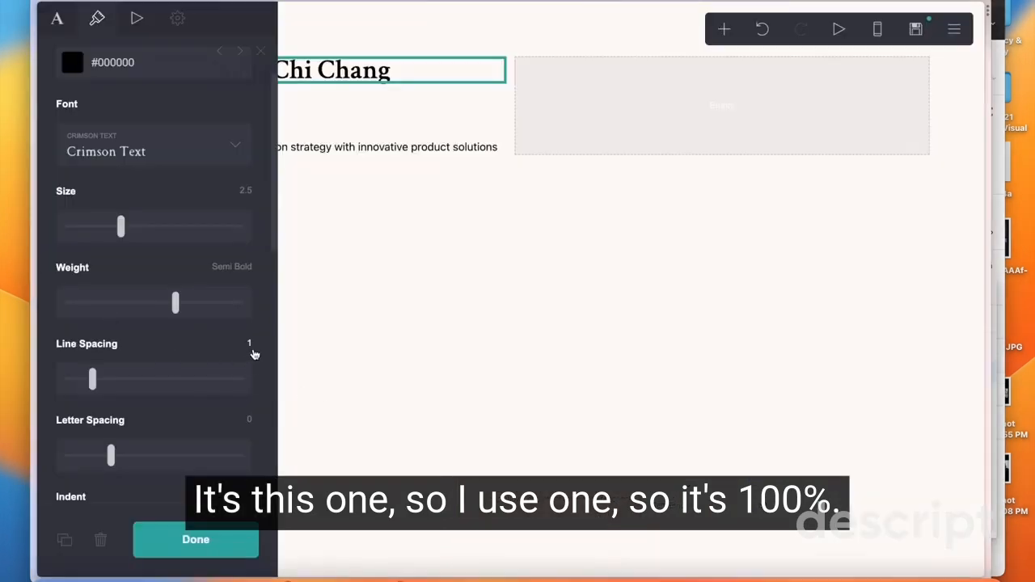
{"action": "scroll", "coordinate": [115, 340], "scroll_direction": "down", "scroll_amount": 2}
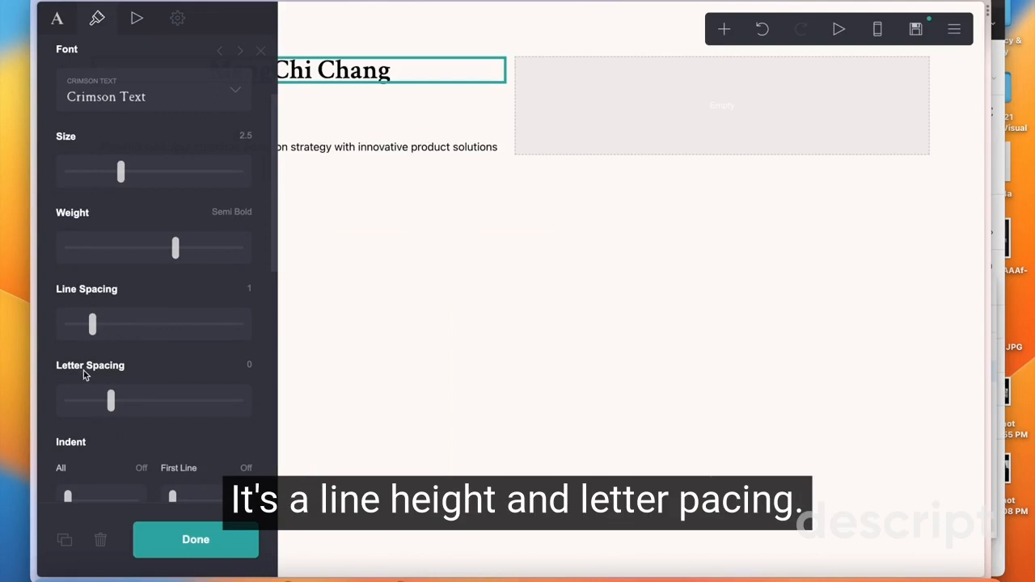
{"action": "scroll", "coordinate": [157, 379], "scroll_direction": "down", "scroll_amount": 2}
{"action": "left_click", "coordinate": [242, 314]}
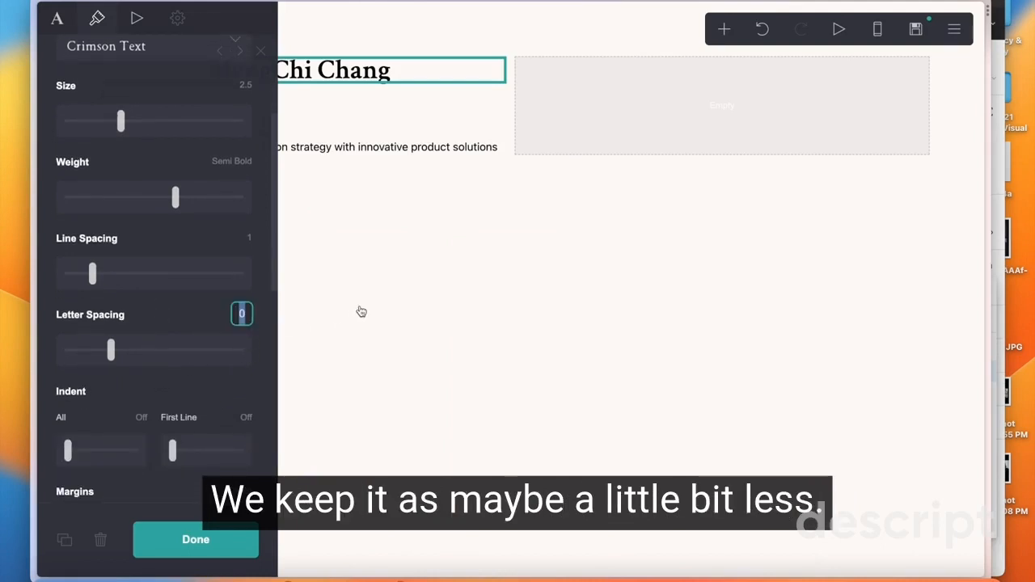
{"action": "left_click_drag", "start_coordinate": [111, 350], "coordinate": [107, 352]}
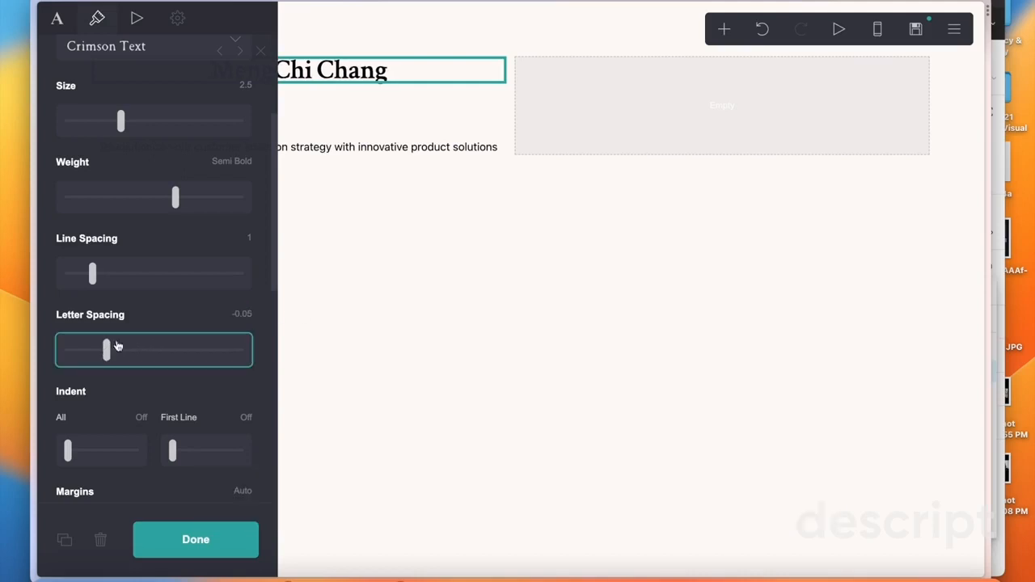
{"action": "left_click", "coordinate": [240, 53]}
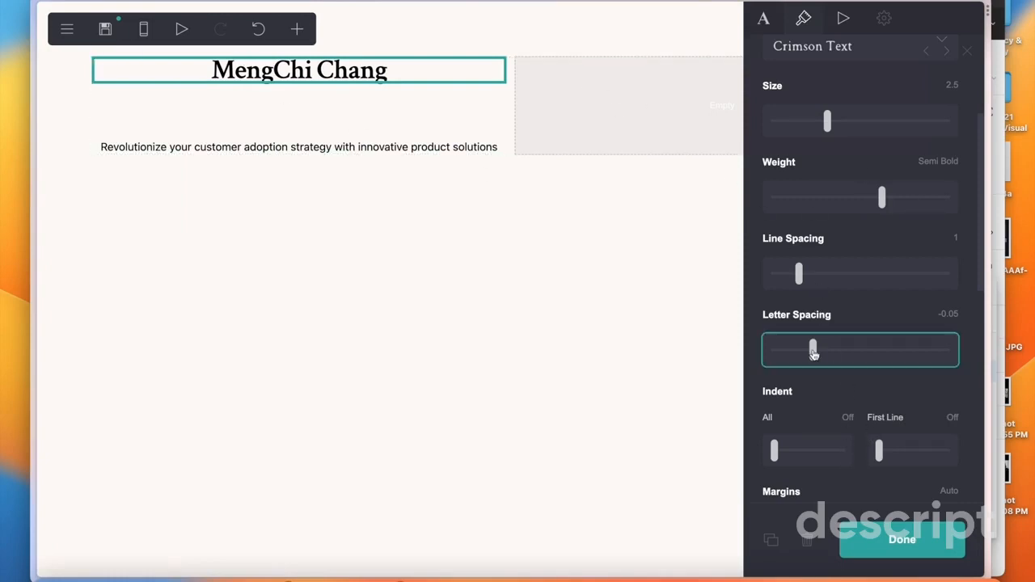
{"action": "left_click_drag", "start_coordinate": [813, 353], "coordinate": [815, 353]}
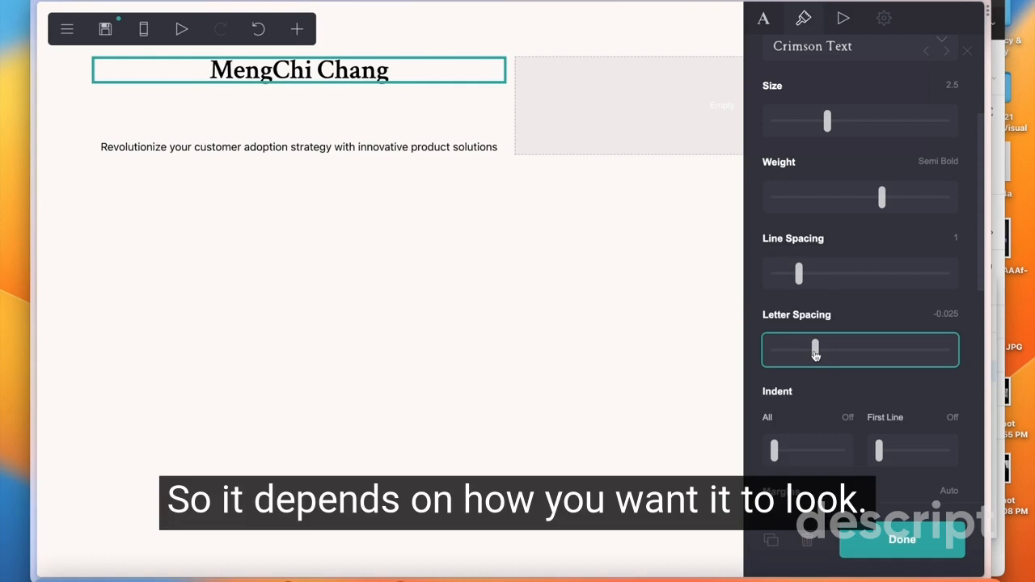
Step: Align the name text to the left
{"action": "scroll", "coordinate": [813, 358], "scroll_direction": "down", "scroll_amount": 10}
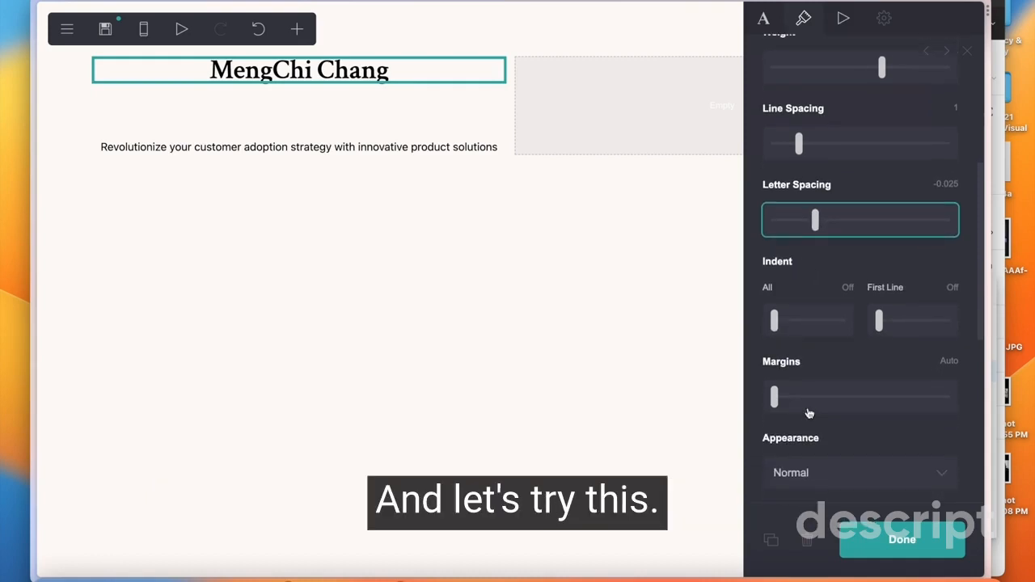
{"action": "left_click", "coordinate": [859, 281]}
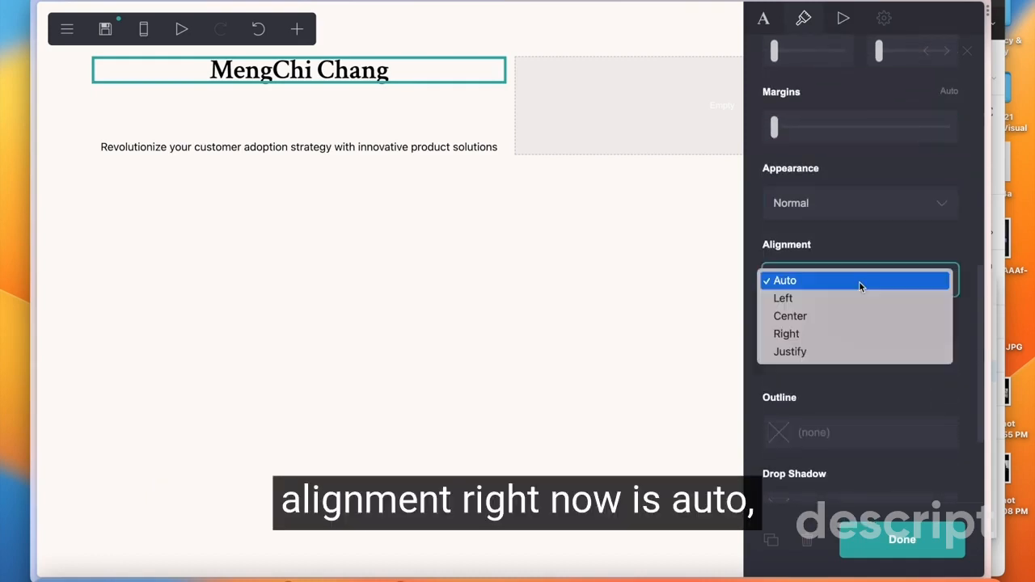
{"action": "left_click", "coordinate": [854, 303]}
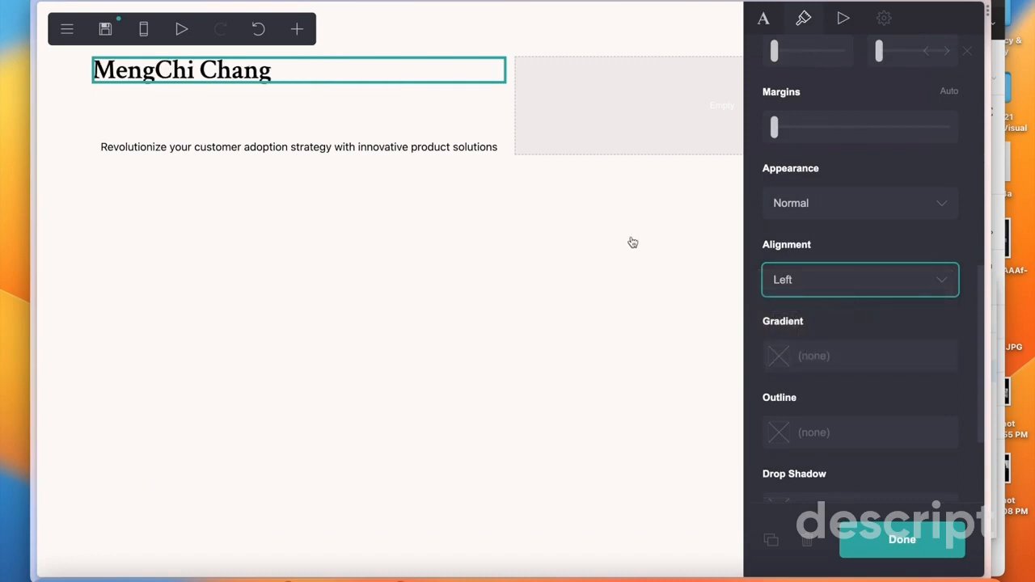
Step: Set the tagline text's font to Open Sans and its size to 2
{"action": "left_click", "coordinate": [409, 108]}
{"action": "left_click", "coordinate": [420, 145]}
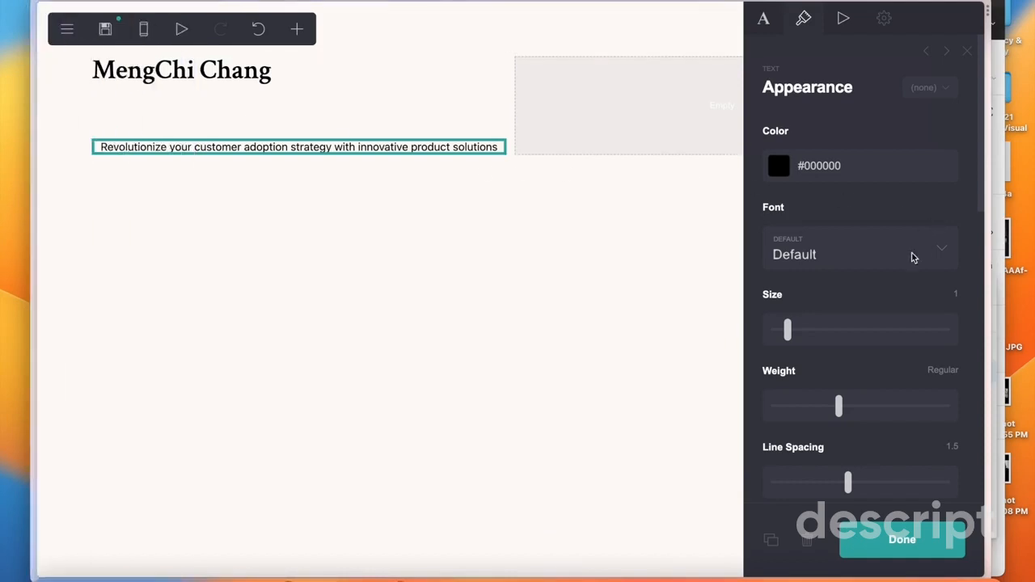
{"action": "left_click", "coordinate": [864, 259]}
{"action": "left_click", "coordinate": [896, 231]}
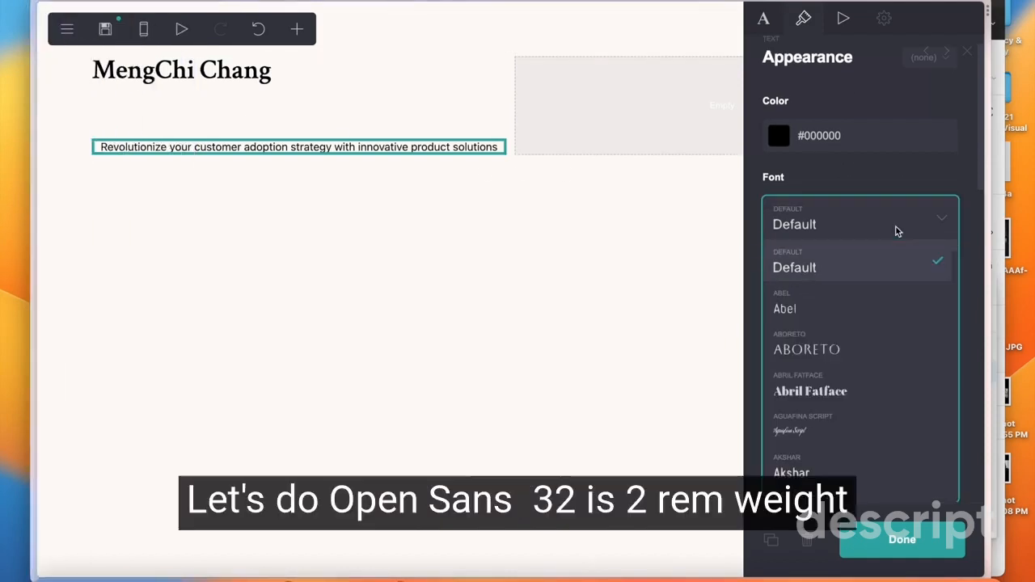
{"action": "key", "text": "o"}
{"action": "left_click", "coordinate": [857, 229]}
{"action": "left_click", "coordinate": [950, 263]}
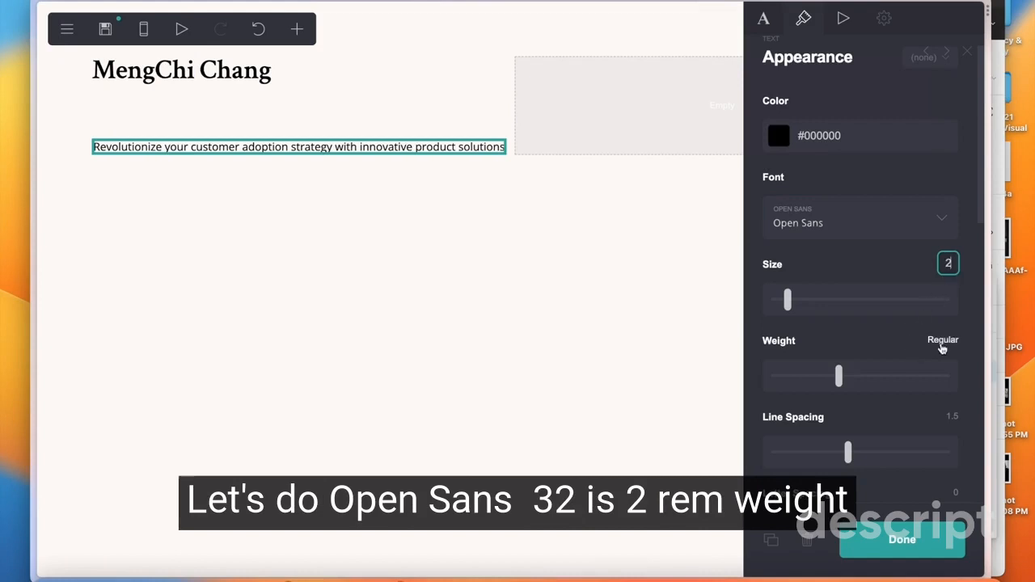
Step: Set the tagline's weight to Semi Bold and its line spacing to 1.25
{"action": "left_click", "coordinate": [942, 343]}
{"action": "left_click_drag", "start_coordinate": [838, 385], "coordinate": [882, 385]}
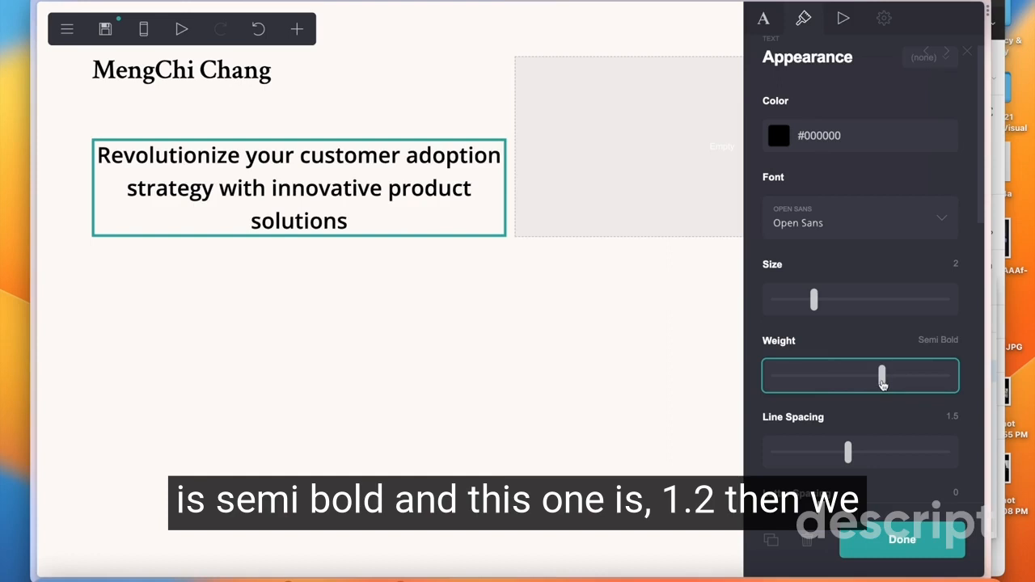
{"action": "scroll", "coordinate": [905, 371], "scroll_direction": "down", "scroll_amount": 3}
{"action": "left_click", "coordinate": [953, 315]}
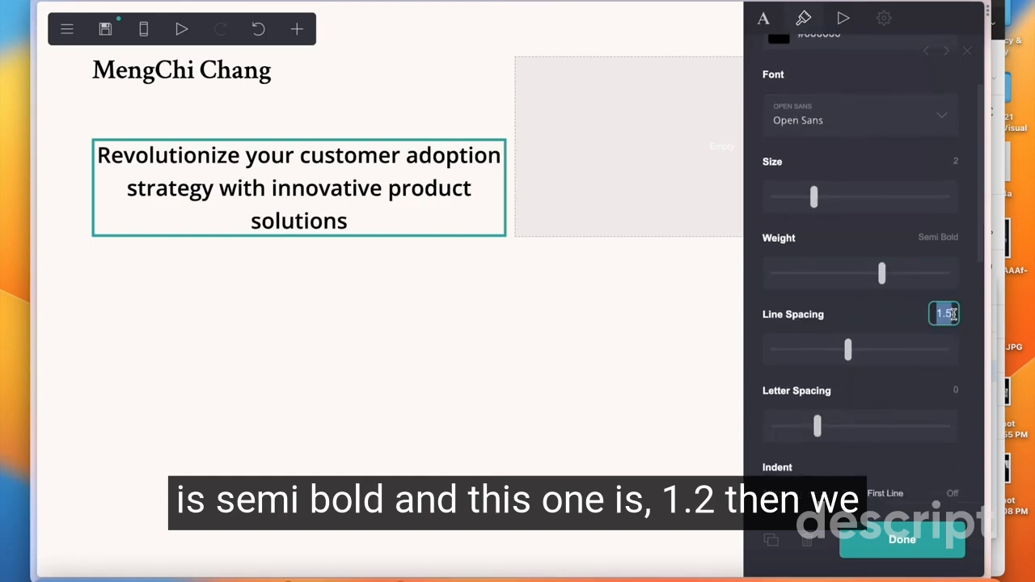
{"action": "type", "text": "1.2"}
Step: Align the tagline text to the left
{"action": "scroll", "coordinate": [895, 366], "scroll_direction": "down", "scroll_amount": 8}
{"action": "left_click", "coordinate": [845, 347]}
{"action": "left_click", "coordinate": [846, 348]}
{"action": "left_click", "coordinate": [833, 425]}
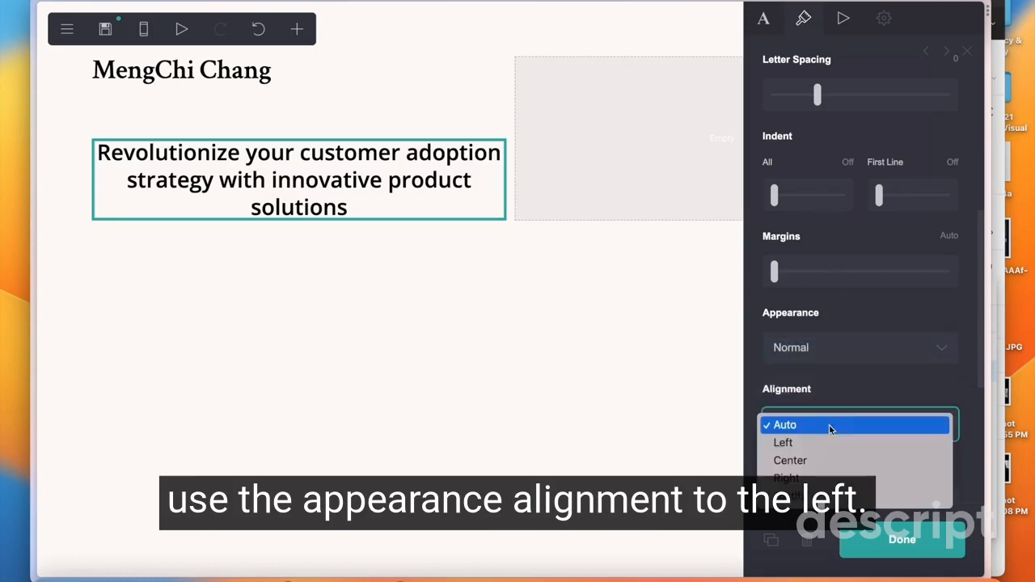
{"action": "left_click", "coordinate": [826, 441]}
{"action": "scroll", "coordinate": [828, 408], "scroll_direction": "up", "scroll_amount": 8}
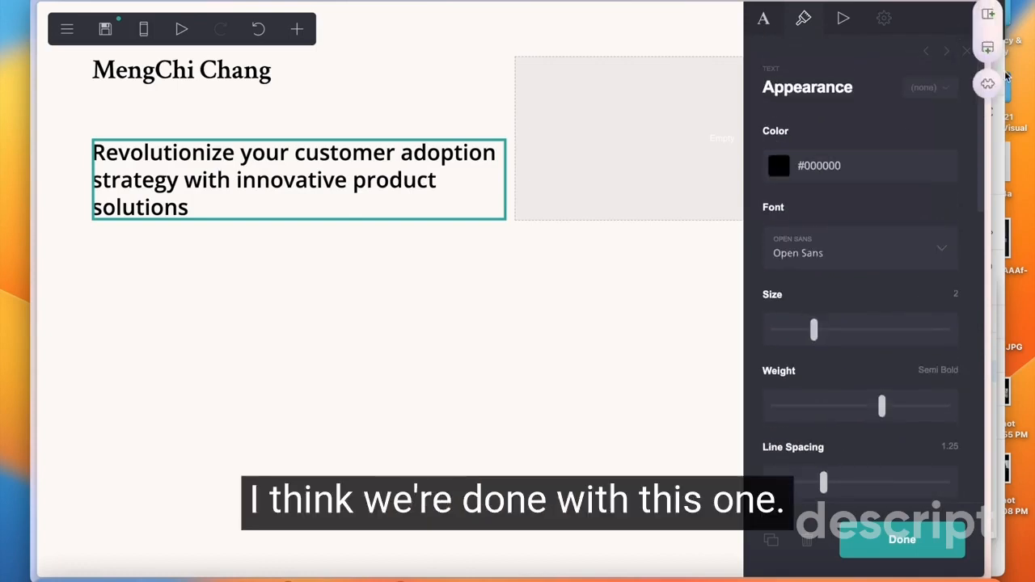
Step: Copy the Brand color's hex code from the Figma logo and apply it to the name text in Carrd
{"action": "left_click", "coordinate": [1002, 177]}
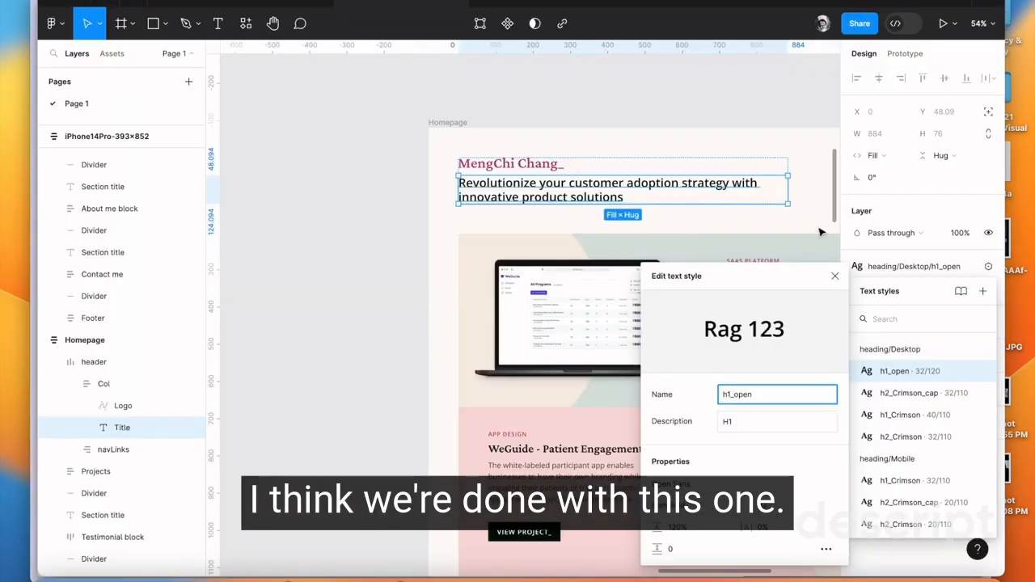
{"action": "left_click", "coordinate": [506, 166]}
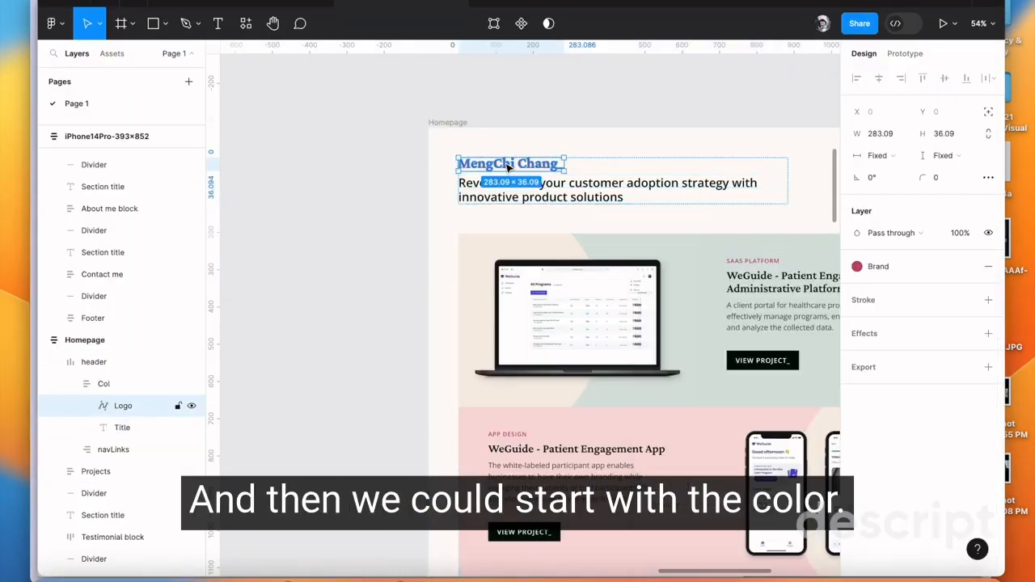
{"action": "left_click", "coordinate": [883, 268]}
{"action": "left_click", "coordinate": [818, 356]}
{"action": "left_click", "coordinate": [510, 549]}
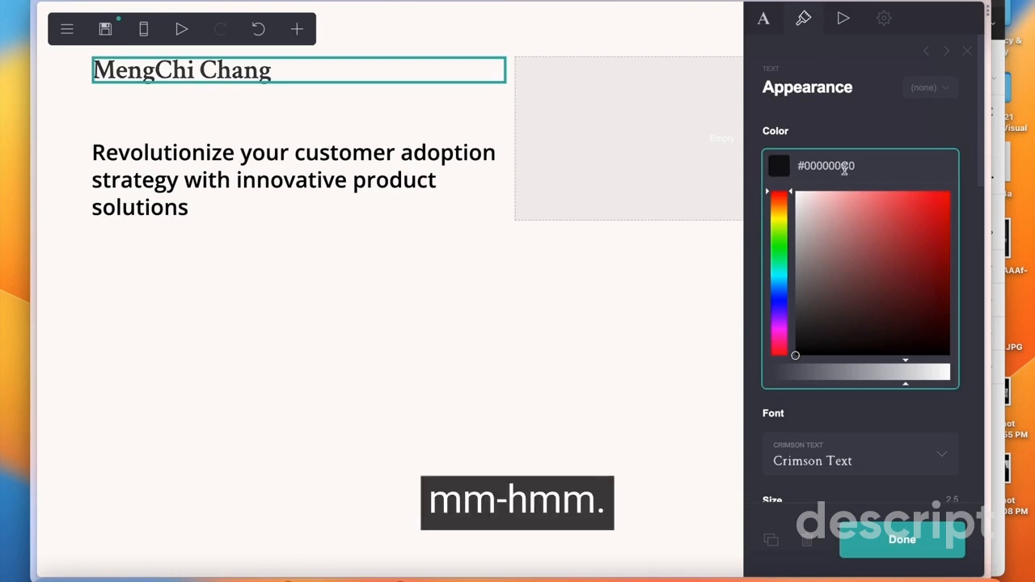
{"action": "key", "text": "super+a"}
{"action": "type", "text": "#C0487A"}
Step: Copy the Text-Primary hex code from the Figma title and set the Carrd tagline's color to #000D09
{"action": "left_click", "coordinate": [262, 142]}
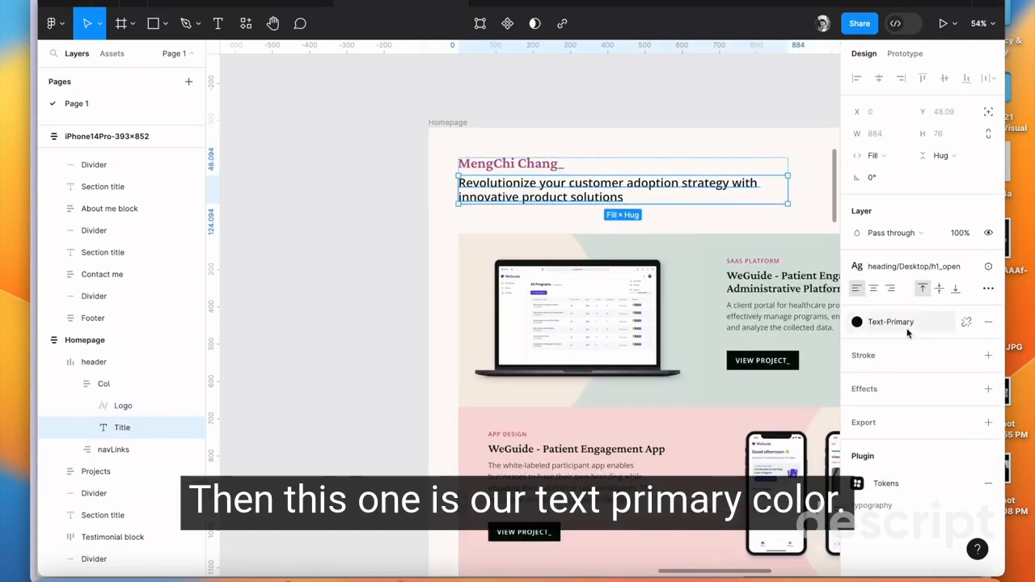
{"action": "left_click", "coordinate": [888, 324]}
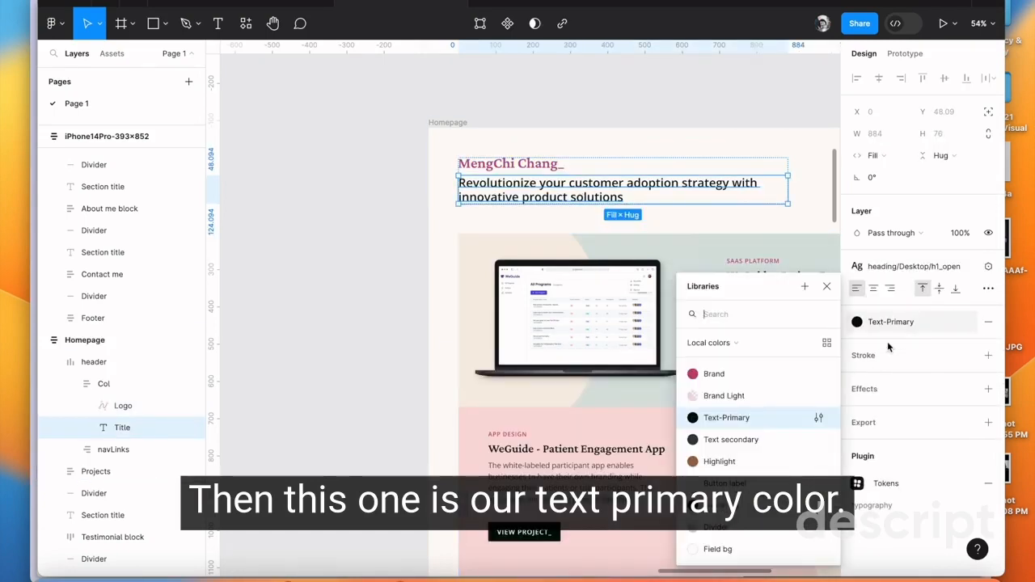
{"action": "left_click", "coordinate": [818, 417]}
{"action": "left_click", "coordinate": [507, 551]}
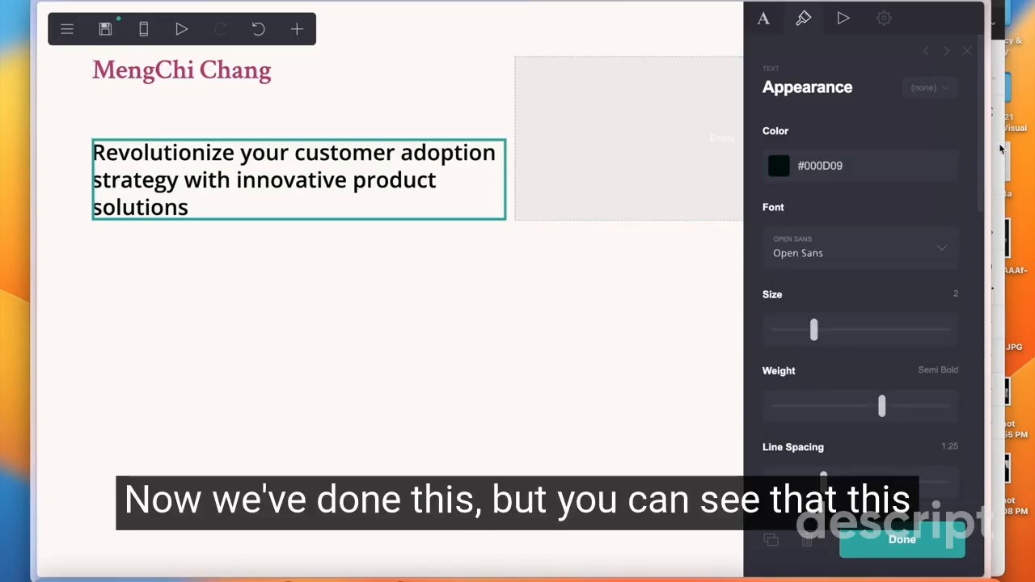
Step: Switch to Figma to compare the header's logo and title layout, and return to Carrd
{"action": "left_click", "coordinate": [586, 95]}
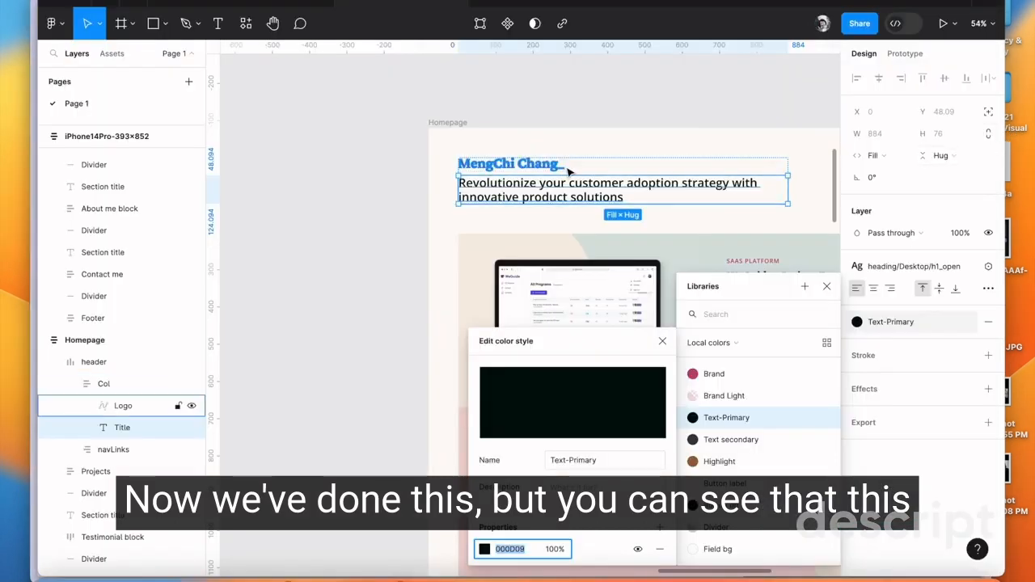
{"action": "left_click", "coordinate": [566, 172]}
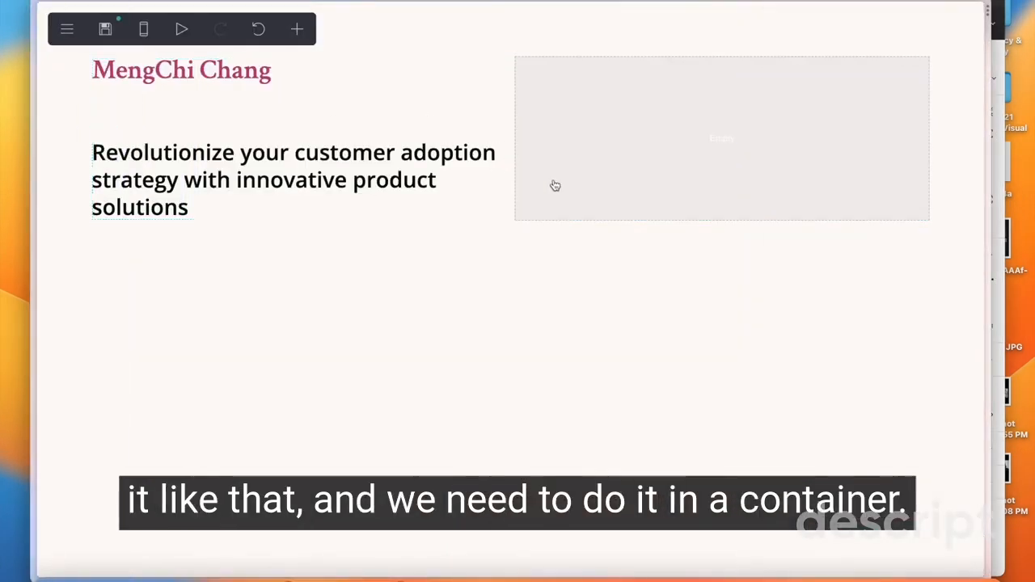
Step: Work out 12/16 in the calculator and set the header container's column content spacing to 0.75
{"action": "left_click", "coordinate": [490, 99]}
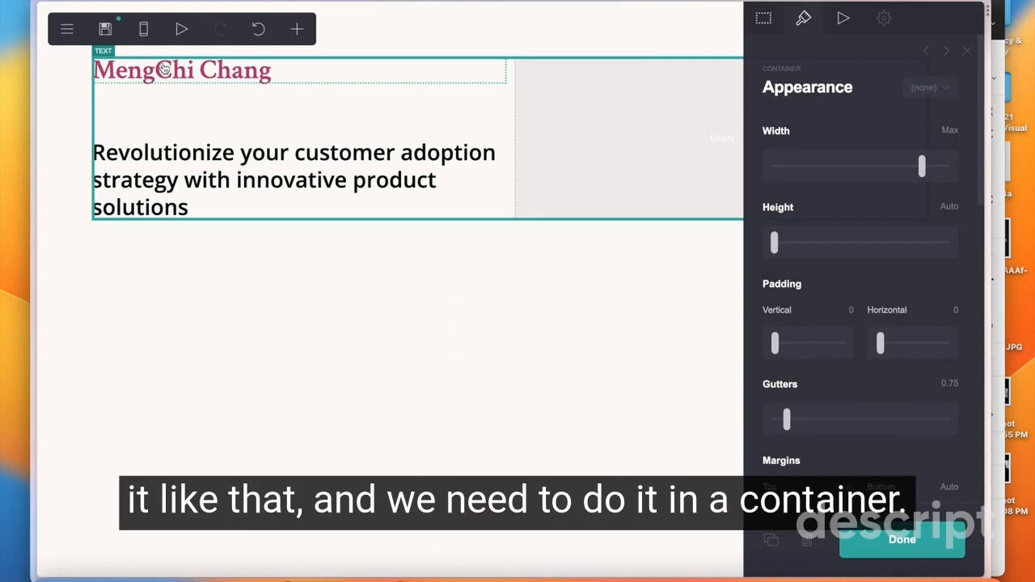
{"action": "scroll", "coordinate": [841, 208], "scroll_direction": "down", "scroll_amount": 5}
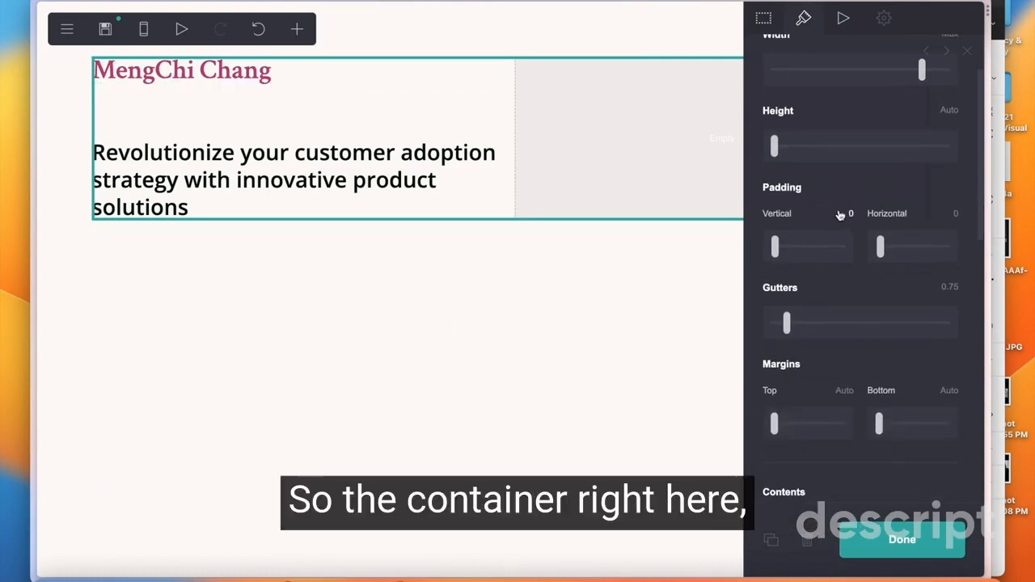
{"action": "scroll", "coordinate": [837, 215], "scroll_direction": "down", "scroll_amount": 8}
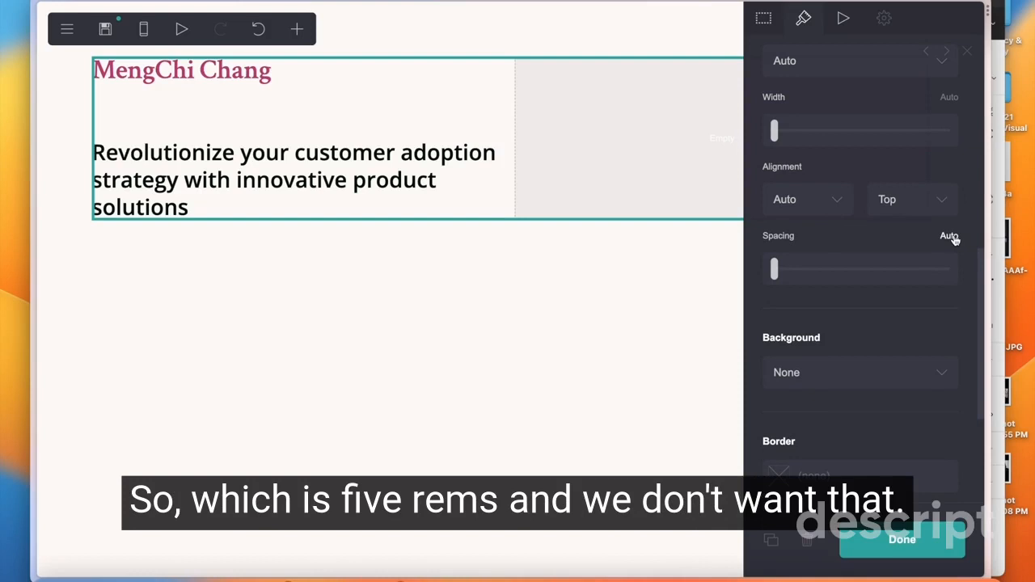
{"action": "key", "text": "alt+space"}
{"action": "type", "text": "12"}
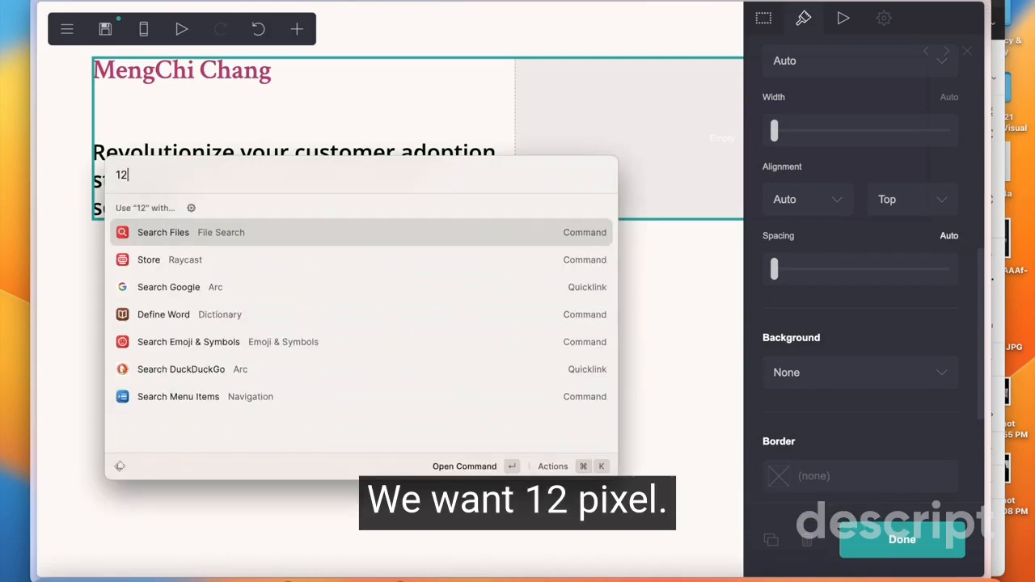
{"action": "type", "text": "/16"}
{"action": "left_click", "coordinate": [948, 235]}
{"action": "type", "text": "0.75"}
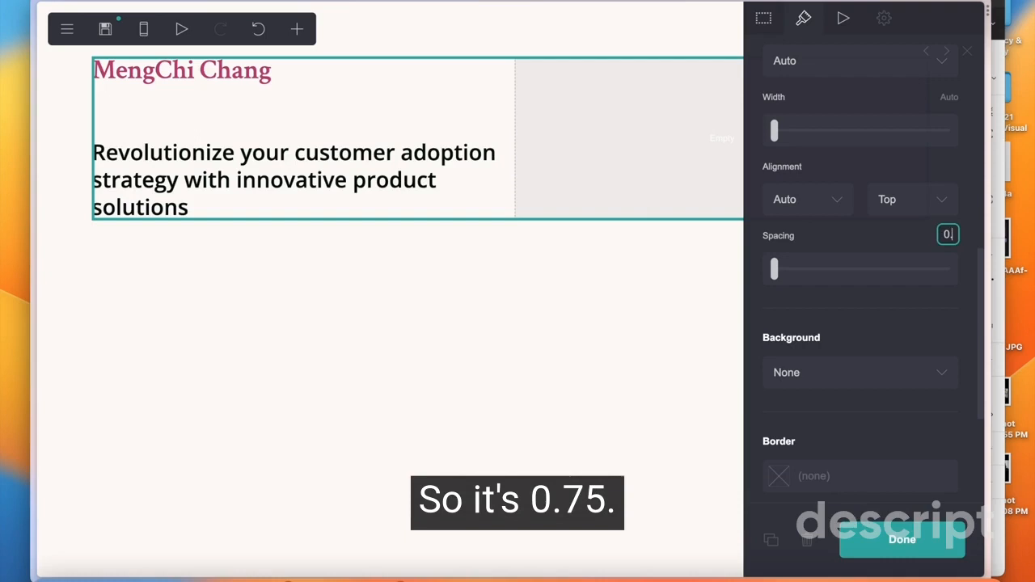
{"action": "key", "text": "Return"}
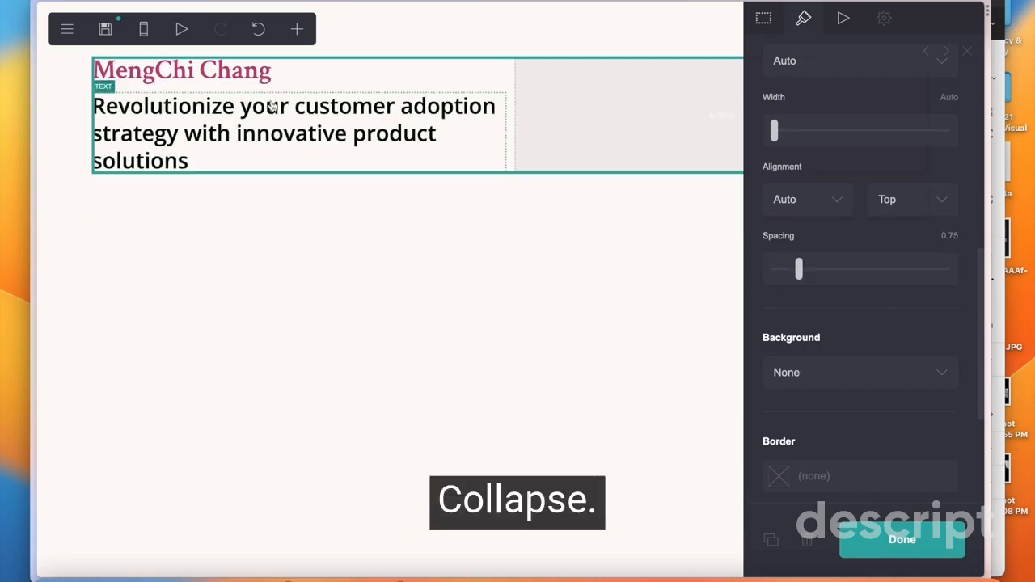
Step: Inspect the header's navLinks frame in Figma, and return to Carrd to add a Links element with three links
{"action": "left_click", "coordinate": [585, 140]}
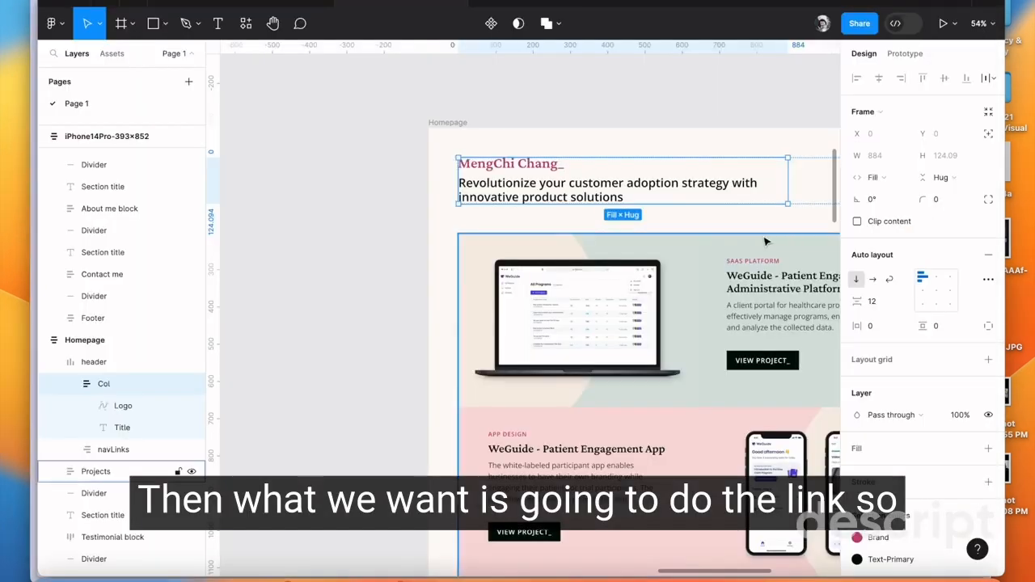
{"action": "scroll", "coordinate": [526, 323], "scroll_direction": "right", "scroll_amount": 5}
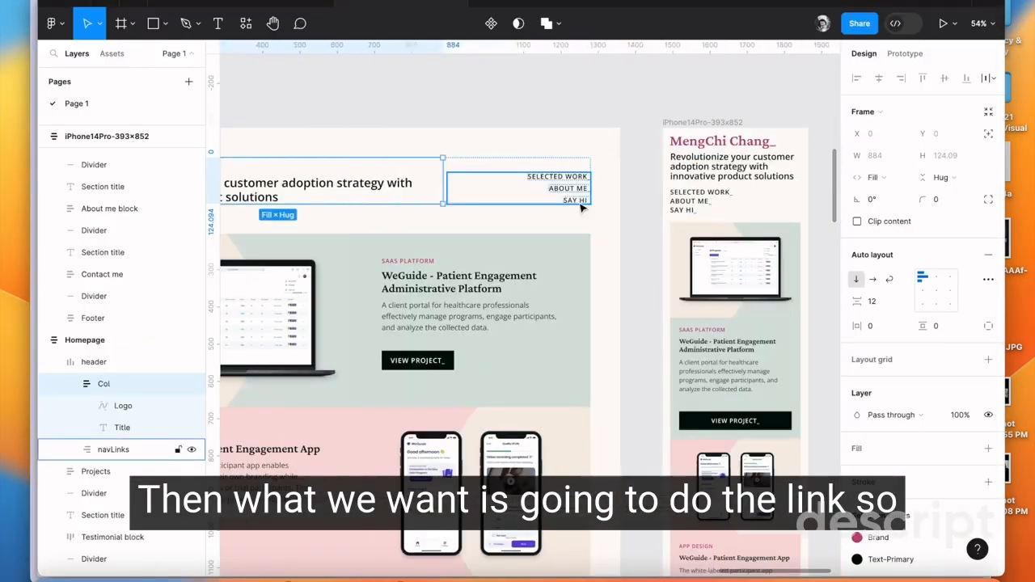
{"action": "left_click", "coordinate": [557, 202]}
{"action": "scroll", "coordinate": [557, 194], "scroll_direction": "up", "scroll_amount": 5}
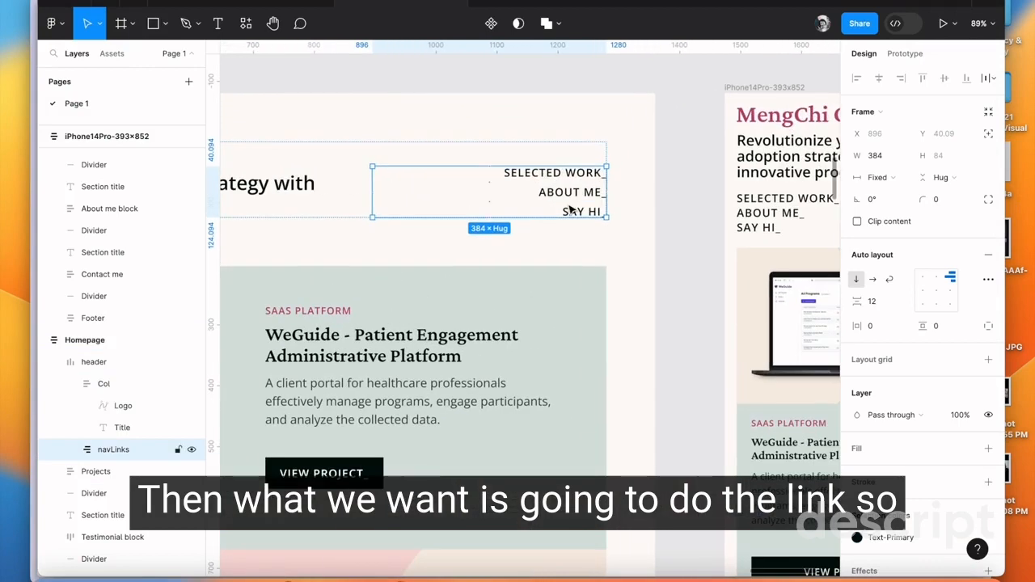
{"action": "left_click", "coordinate": [35, 83]}
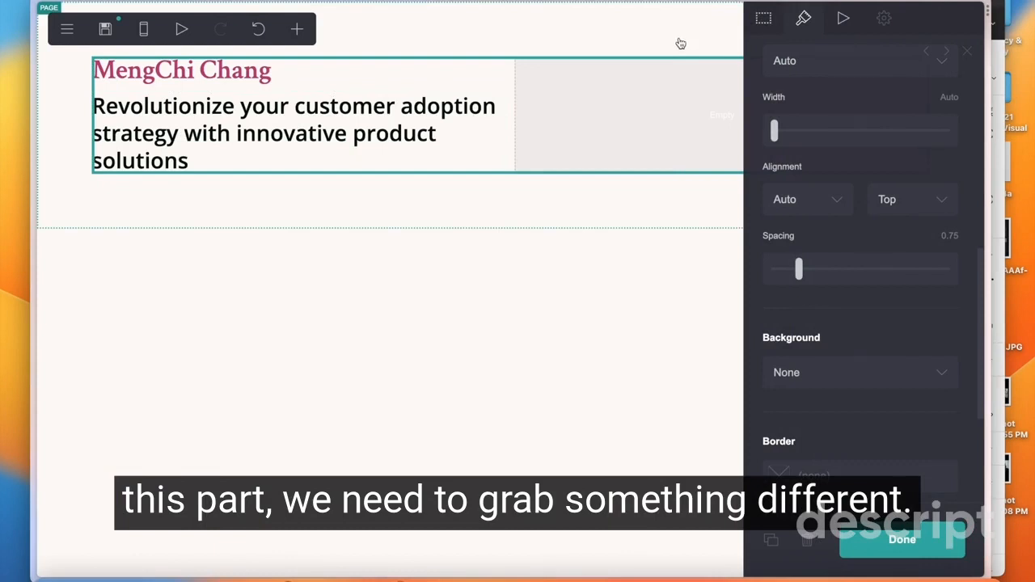
{"action": "left_click", "coordinate": [679, 44]}
{"action": "left_click", "coordinate": [296, 30]}
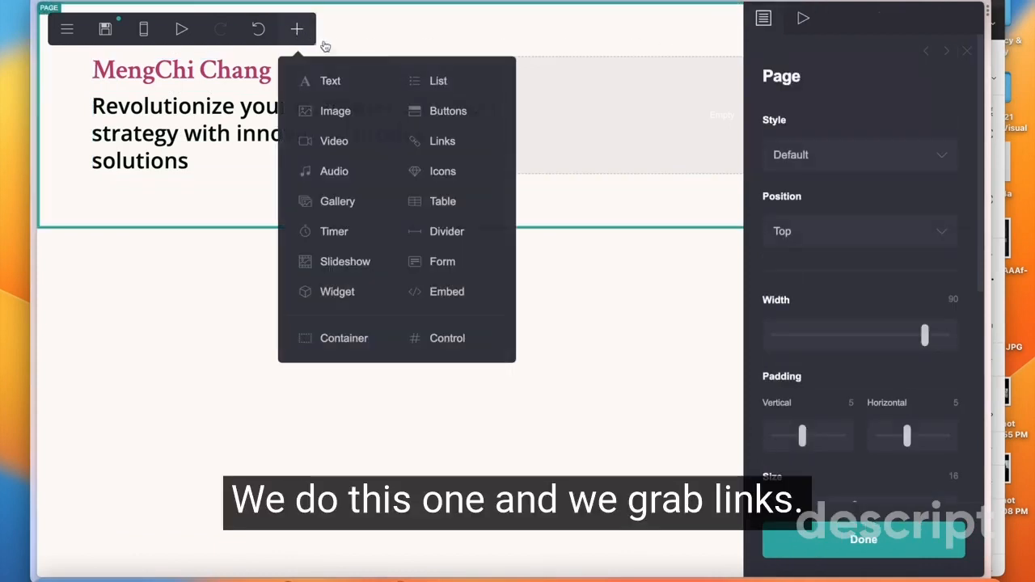
{"action": "left_click_drag", "start_coordinate": [443, 142], "coordinate": [458, 162]}
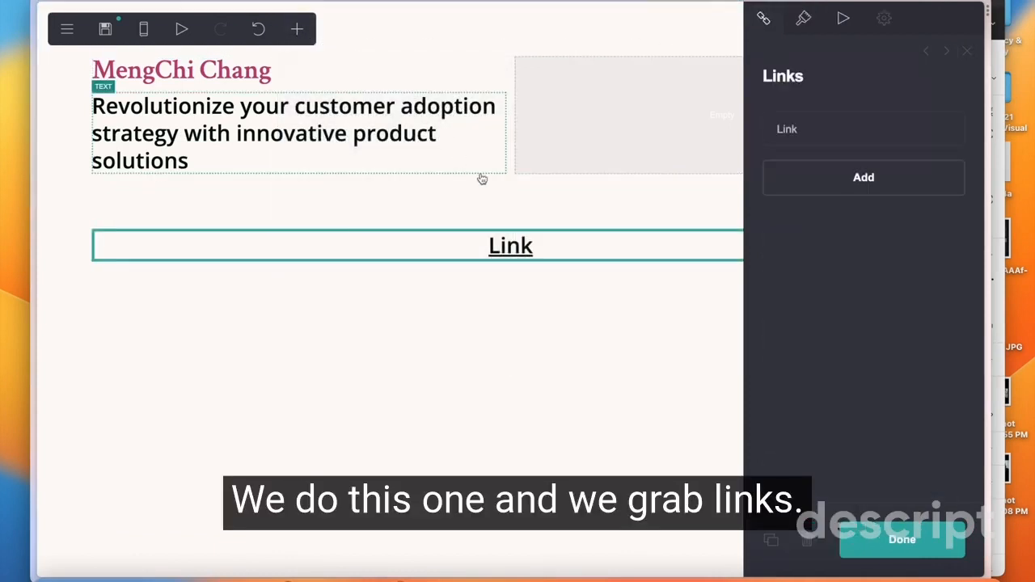
{"action": "left_click", "coordinate": [885, 176]}
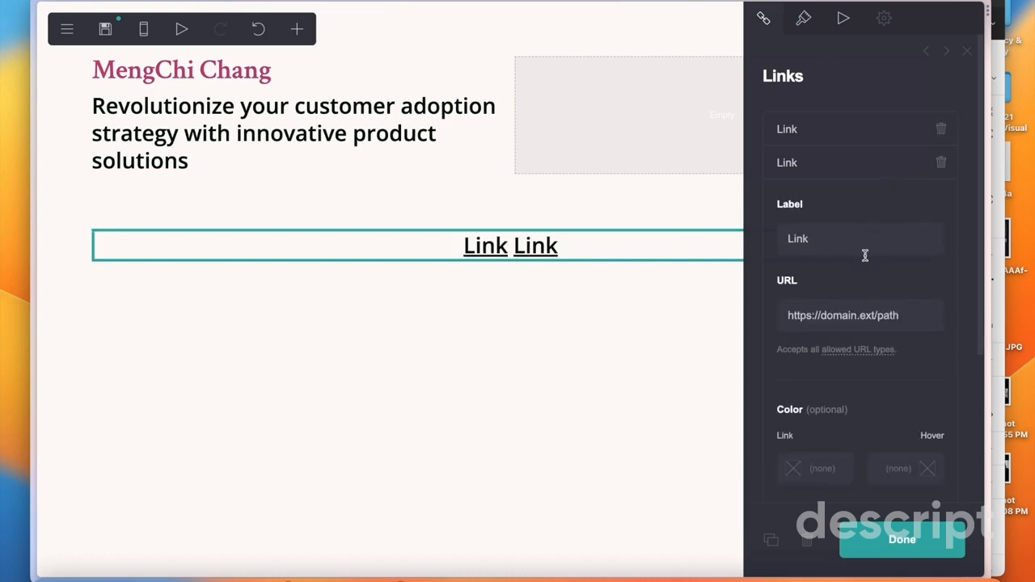
{"action": "scroll", "coordinate": [868, 280], "scroll_direction": "down", "scroll_amount": 5}
{"action": "left_click", "coordinate": [860, 451]}
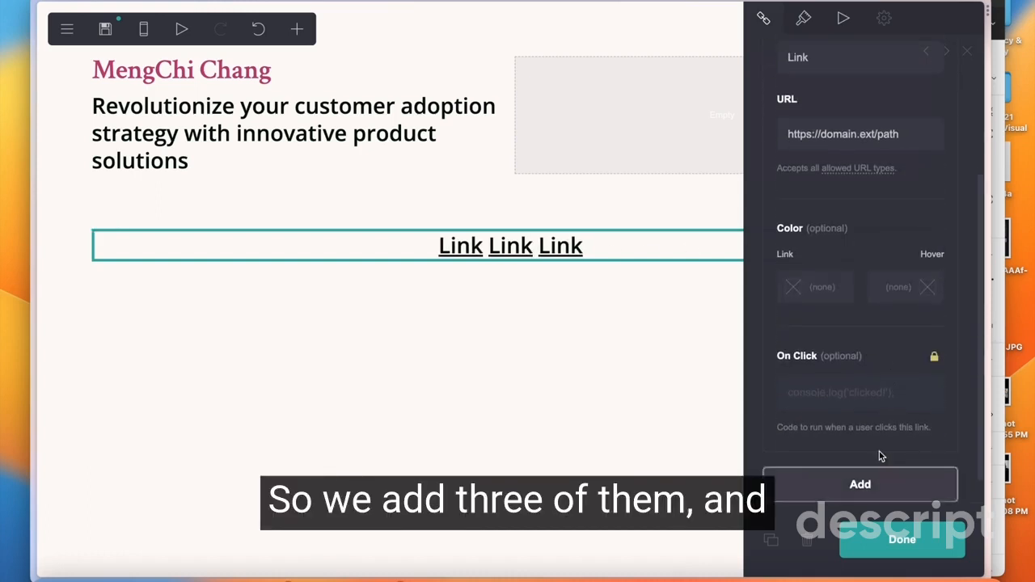
Step: Set the Links element's layout to Column
{"action": "left_click", "coordinate": [803, 17]}
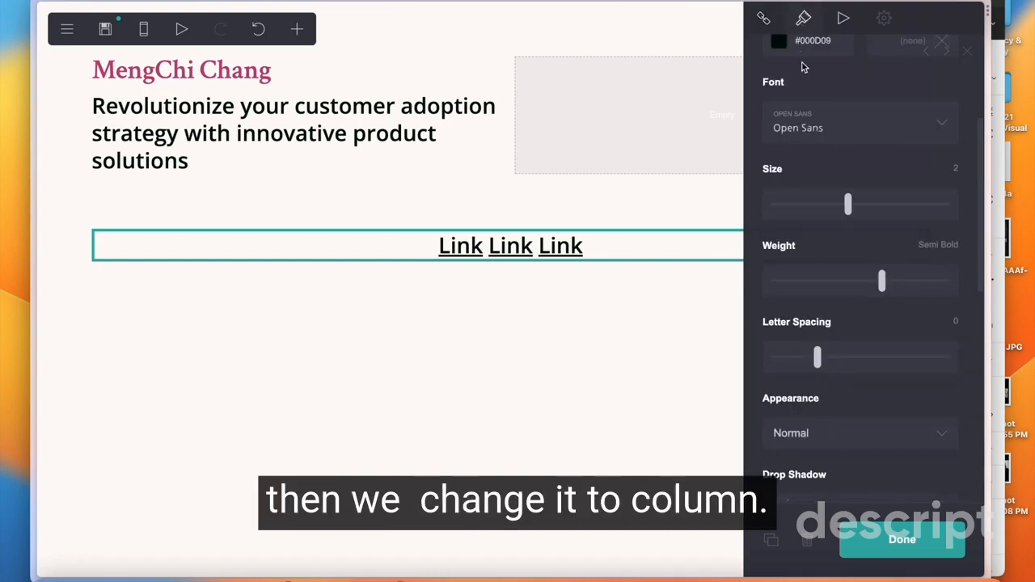
{"action": "scroll", "coordinate": [866, 322], "scroll_direction": "down", "scroll_amount": 5}
{"action": "left_click", "coordinate": [865, 301]}
{"action": "left_click", "coordinate": [866, 320]}
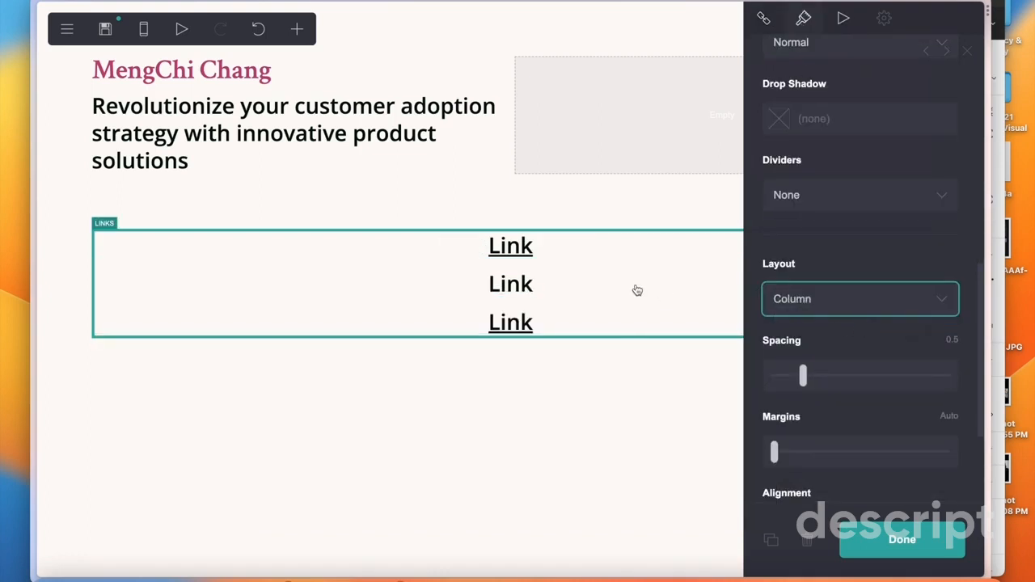
Step: Try the Row layout on the Links element, and switch it back to Column
{"action": "left_click", "coordinate": [813, 298]}
{"action": "left_click", "coordinate": [825, 284]}
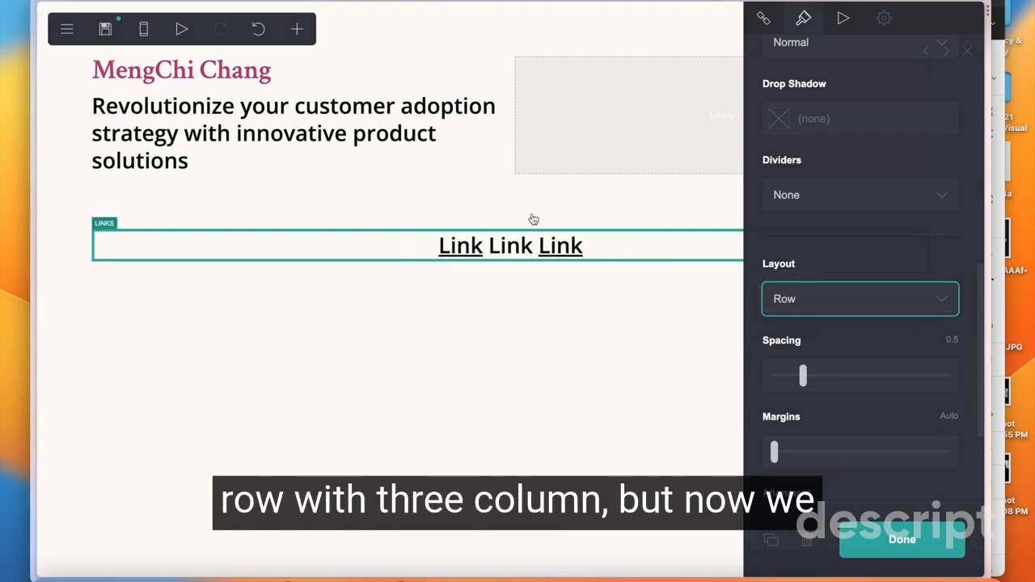
{"action": "left_click", "coordinate": [941, 303]}
{"action": "left_click", "coordinate": [929, 320]}
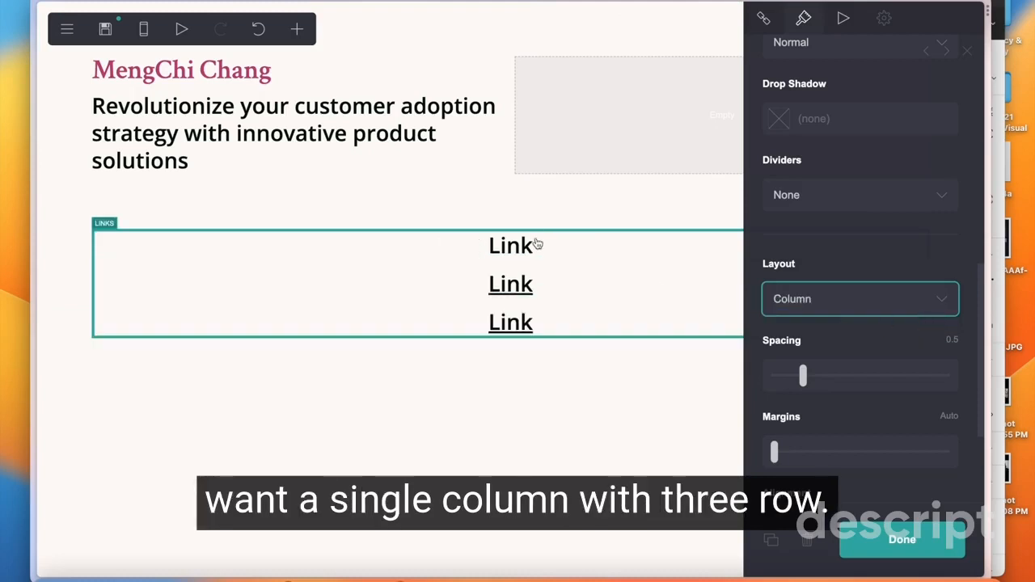
Step: Move the Links element into the header container's empty second column and align its links to the right
{"action": "left_click_drag", "start_coordinate": [148, 284], "coordinate": [564, 130]}
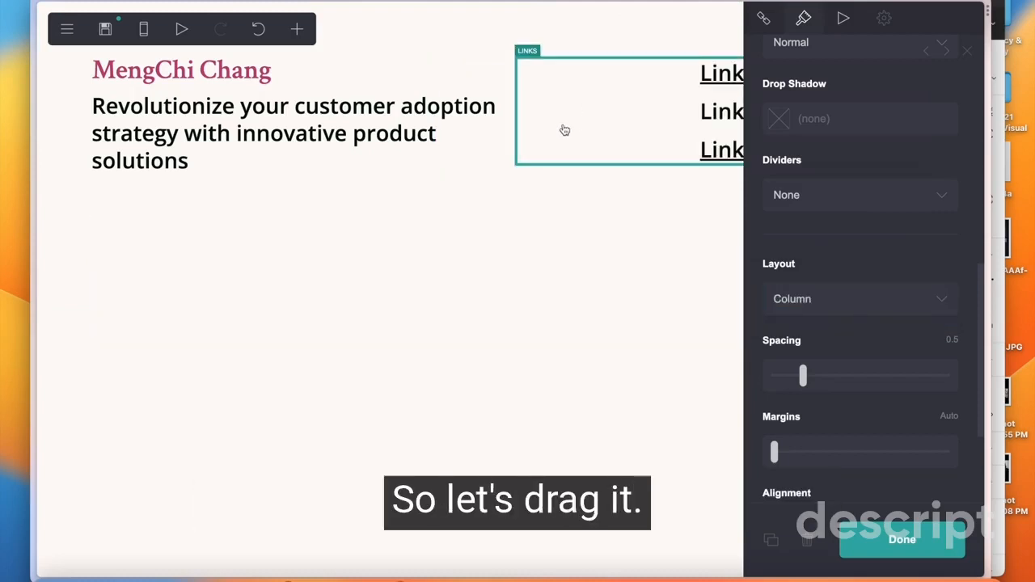
{"action": "left_click", "coordinate": [926, 51]}
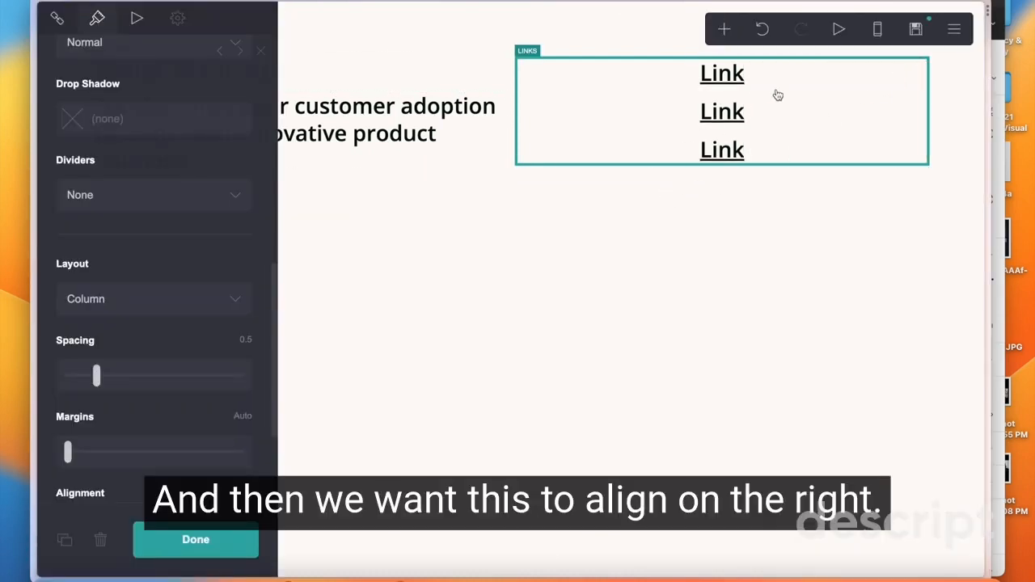
{"action": "scroll", "coordinate": [127, 342], "scroll_direction": "down", "scroll_amount": 2}
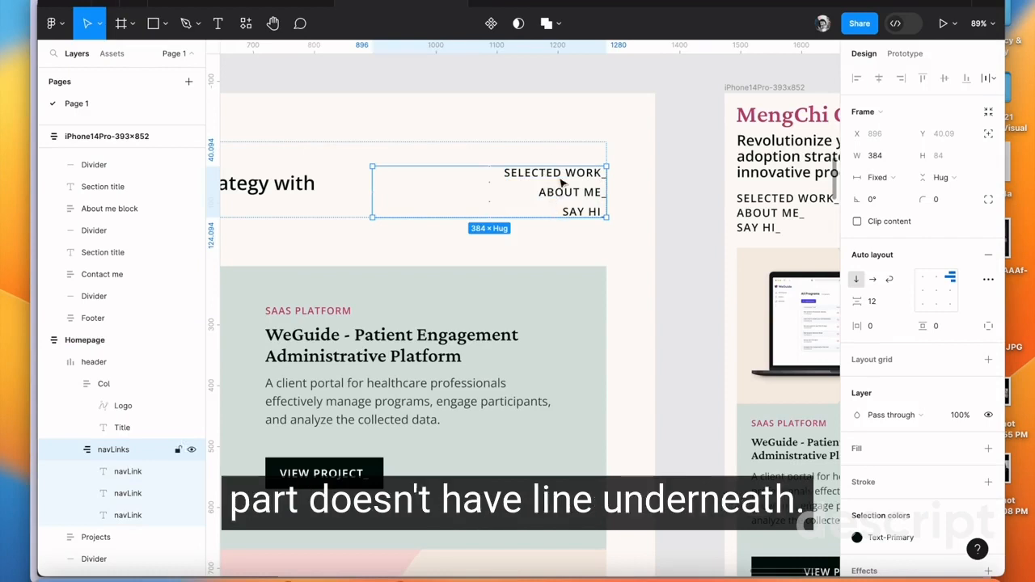
Step: Return from Figma to Carrd and change the links' style to Plain to remove the underlines
{"action": "left_click", "coordinate": [34, 87]}
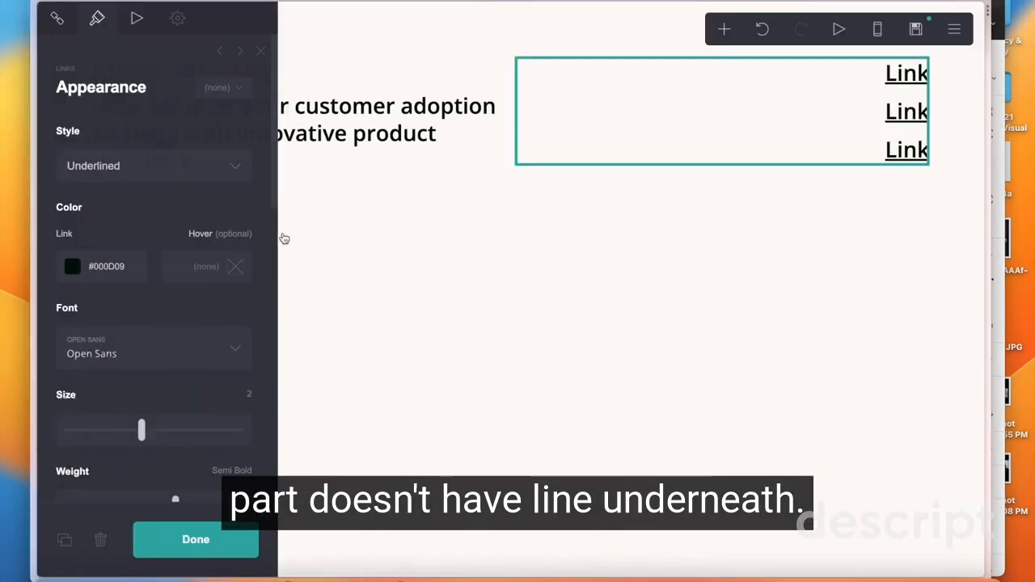
{"action": "left_click", "coordinate": [152, 168]}
{"action": "left_click", "coordinate": [153, 186]}
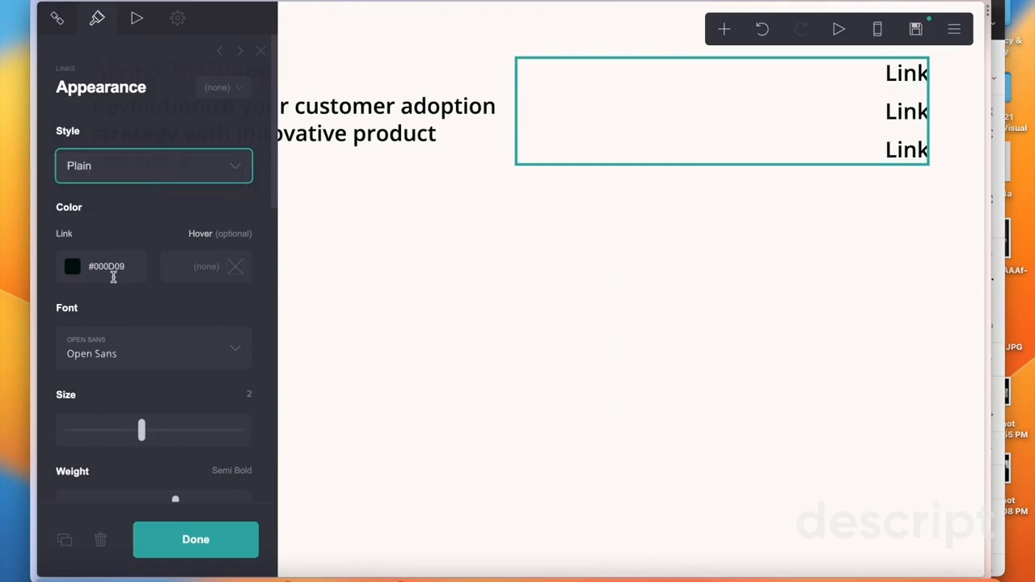
{"action": "scroll", "coordinate": [113, 276], "scroll_direction": "down", "scroll_amount": 2}
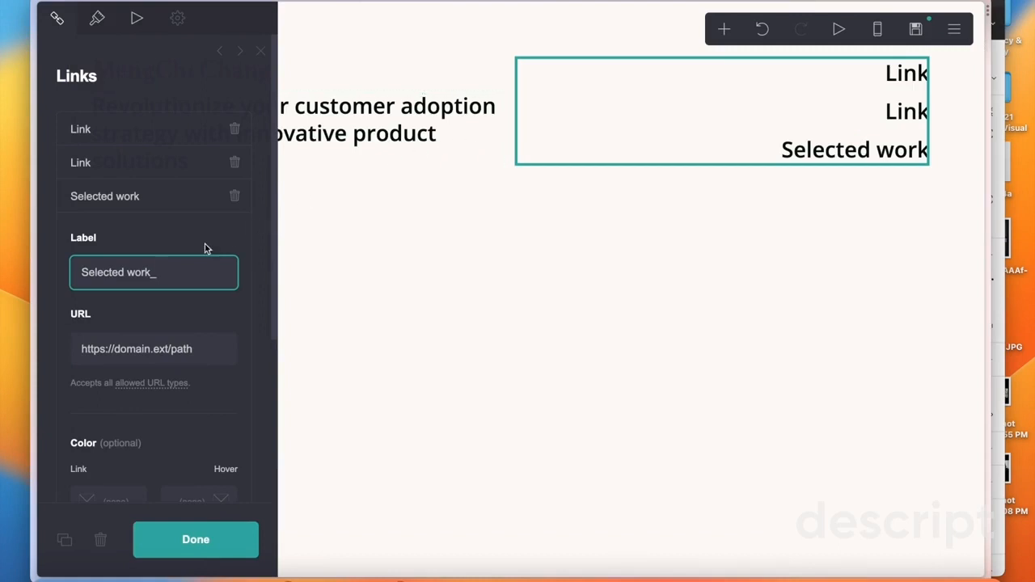
Step: Label the first link "Selected work_"
{"action": "key", "text": "super+a"}
{"action": "key", "text": "BackSpace"}
{"action": "left_click", "coordinate": [164, 129]}
{"action": "left_click", "coordinate": [133, 196]}
{"action": "type", "text": "Selected work_"}
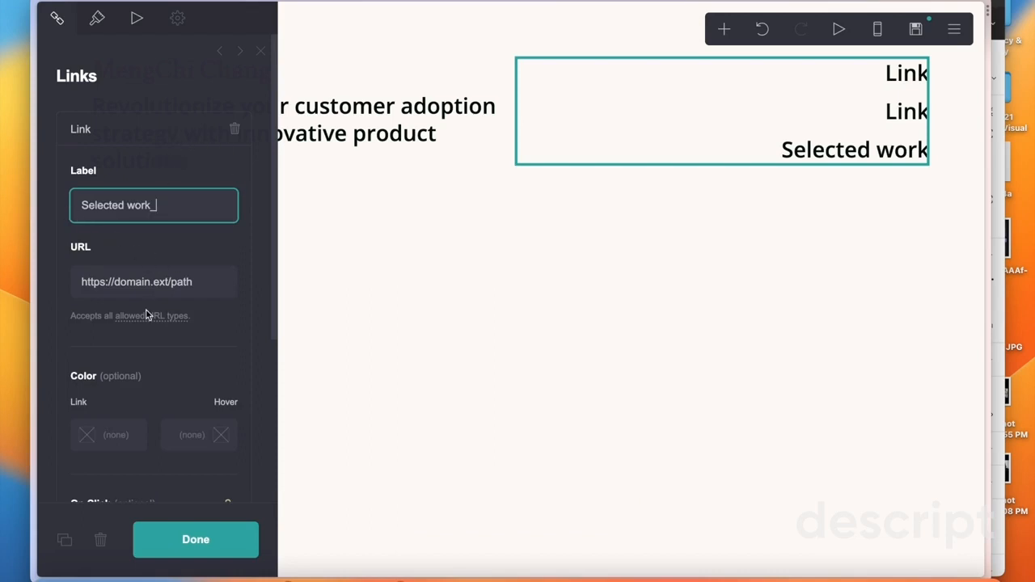
Step: Label the second link "About me_" and the third link "Say hi_"
{"action": "left_click", "coordinate": [166, 135]}
{"action": "left_click", "coordinate": [159, 170]}
{"action": "left_click", "coordinate": [109, 237]}
{"action": "type", "text": "About me"}
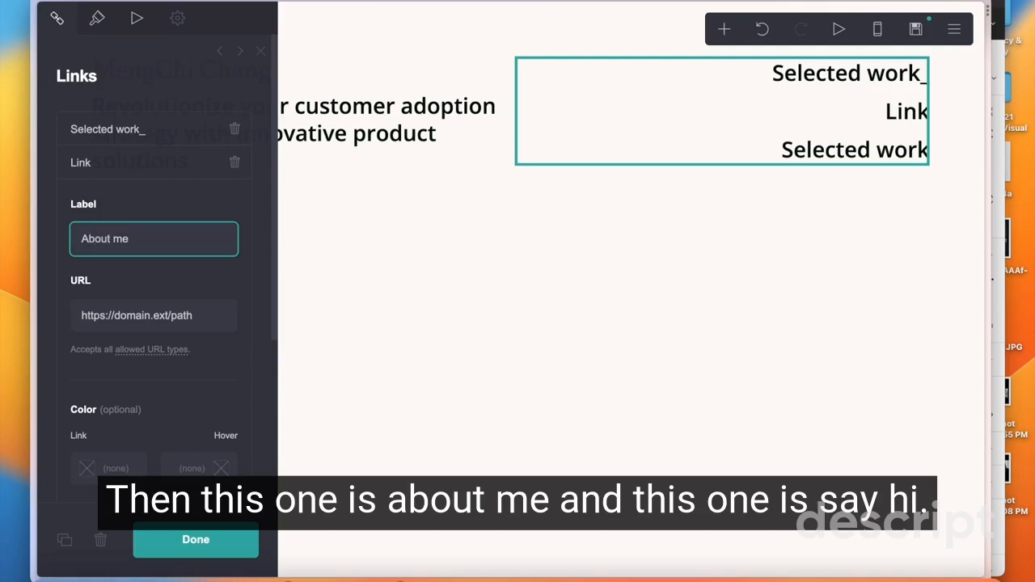
{"action": "left_click", "coordinate": [138, 166]}
{"action": "left_click", "coordinate": [132, 211]}
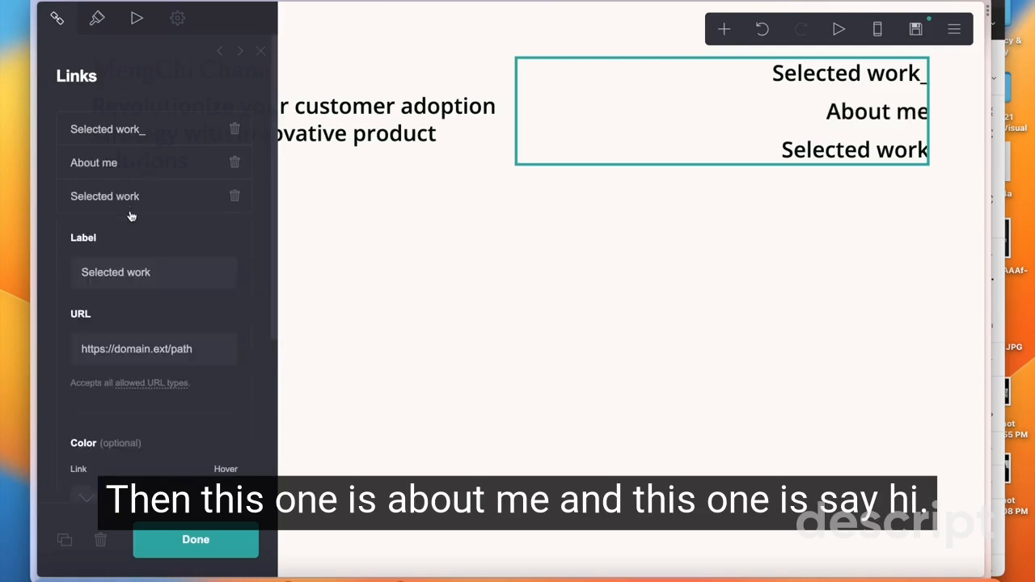
{"action": "left_click", "coordinate": [155, 272]}
{"action": "type", "text": "Say hi_"}
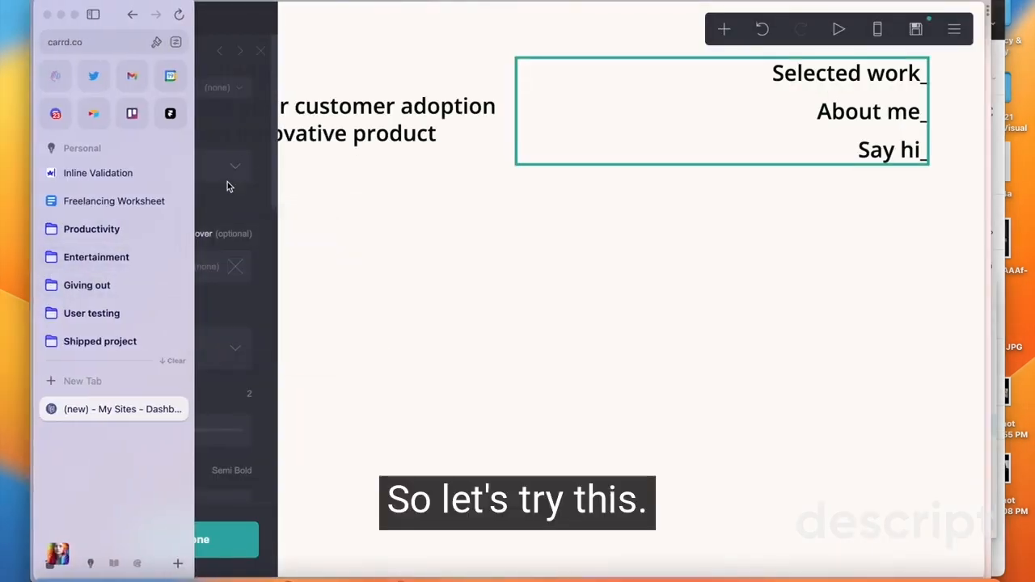
Step: Work out 18/16 in the calculator and set the links' font size to 1.125
{"action": "left_click", "coordinate": [229, 172]}
{"action": "left_click", "coordinate": [513, 209]}
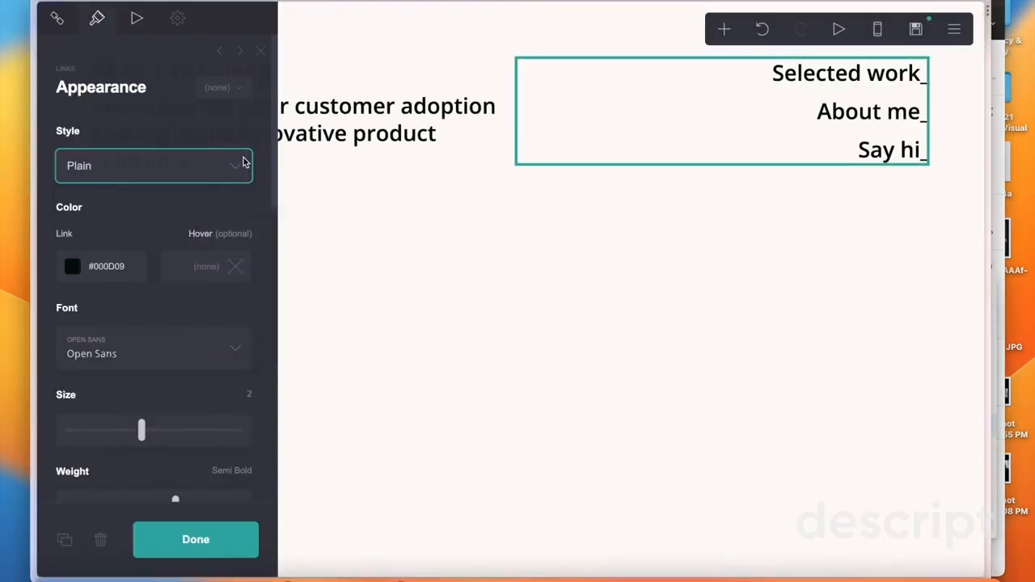
{"action": "scroll", "coordinate": [152, 292], "scroll_direction": "down", "scroll_amount": 3}
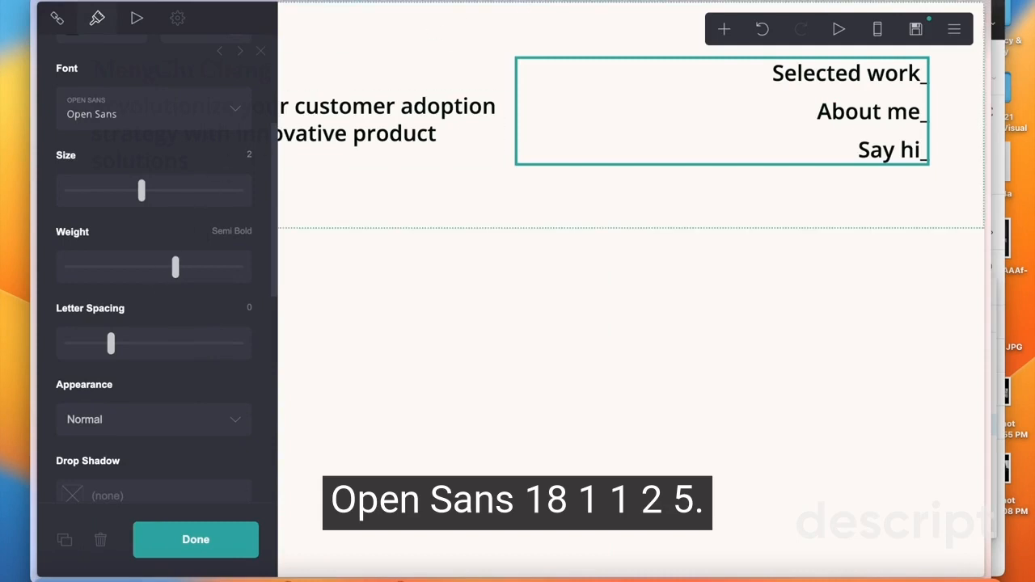
{"action": "key", "text": "alt+space"}
{"action": "type", "text": "a8"}
{"action": "key", "text": "BackSpace"}
{"action": "key", "text": "BackSpace"}
{"action": "type", "text": "18/16"}
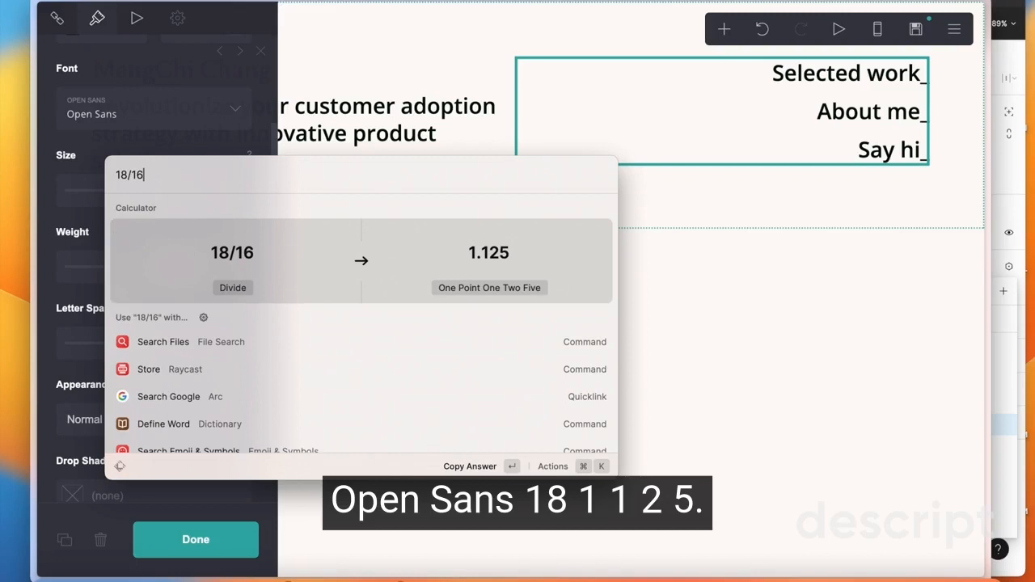
{"action": "key", "text": "Return"}
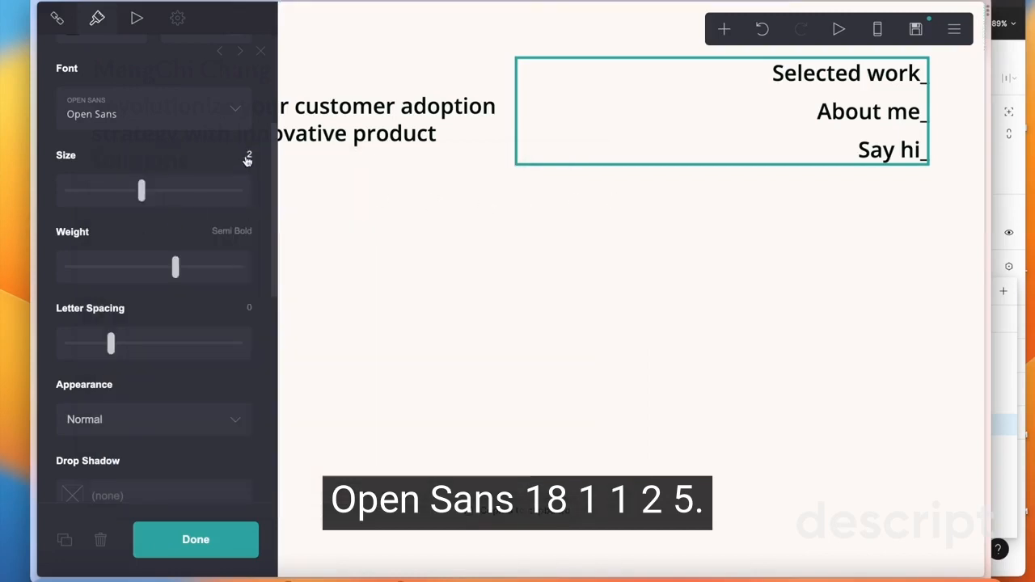
{"action": "key", "text": "super+v"}
{"action": "key", "text": "Return"}
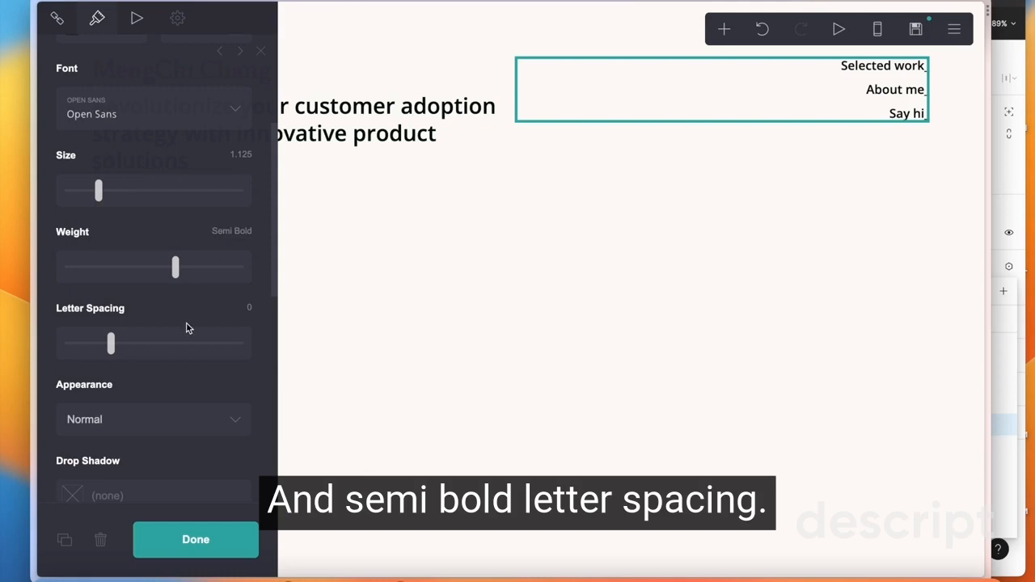
Step: Set the links' text appearance to Uppercase and their letter spacing to 0.075
{"action": "scroll", "coordinate": [187, 328], "scroll_direction": "down", "scroll_amount": 2}
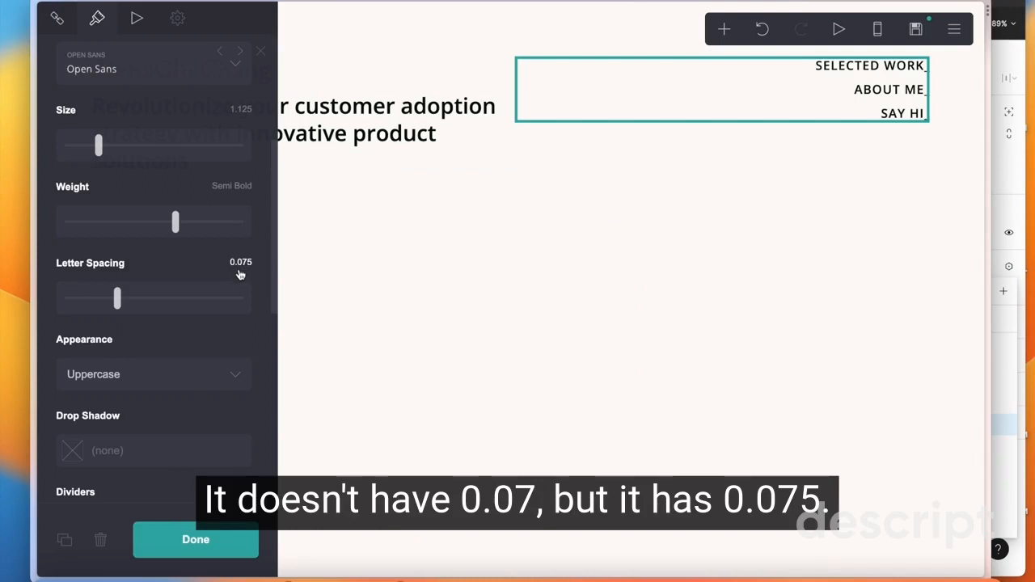
{"action": "scroll", "coordinate": [194, 302], "scroll_direction": "down", "scroll_amount": 5}
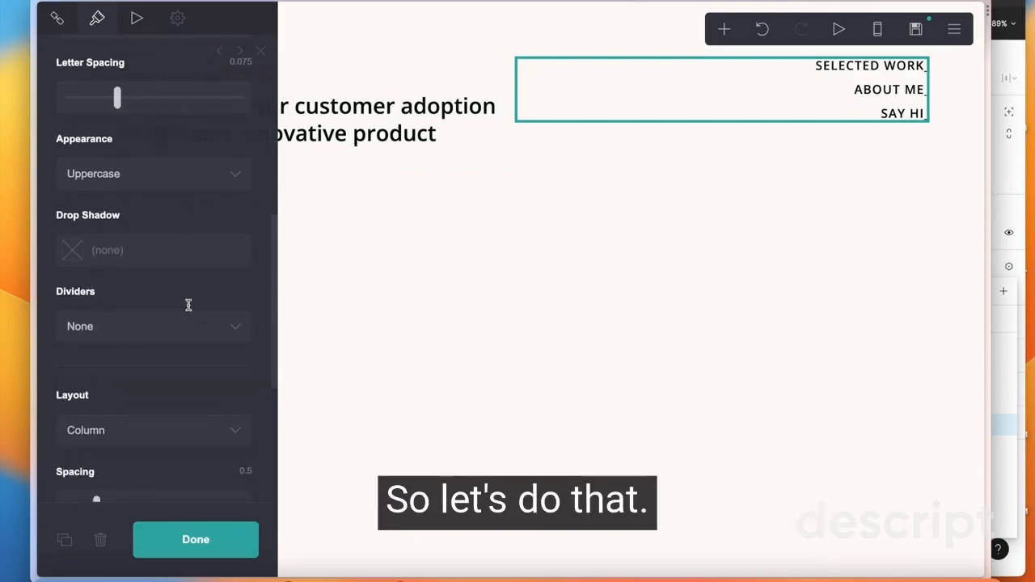
Step: Set the spacing between the navigation links to 0.75
{"action": "scroll", "coordinate": [188, 309], "scroll_direction": "down", "scroll_amount": 5}
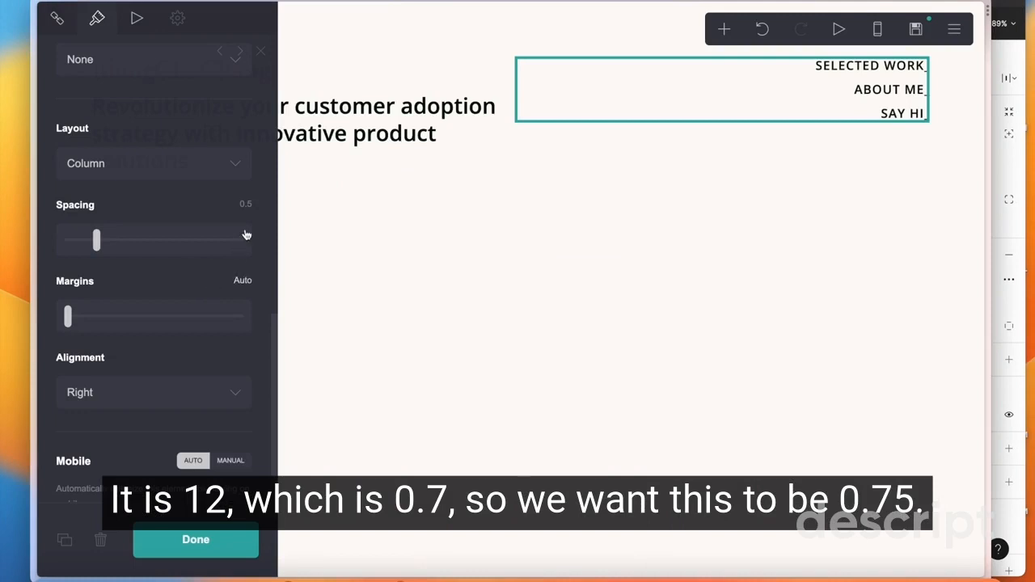
{"action": "left_click", "coordinate": [246, 205]}
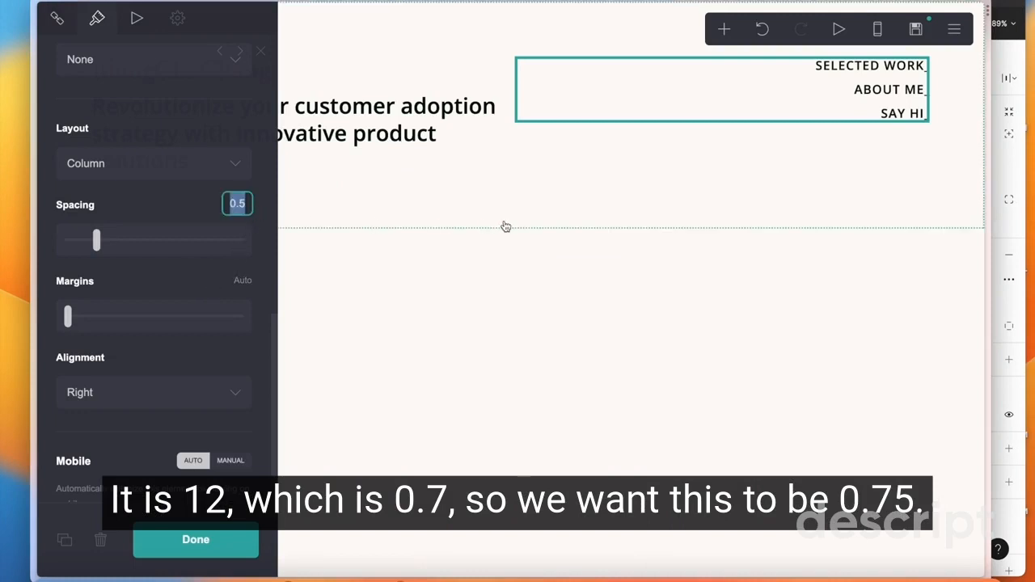
{"action": "key", "text": "Right"}
{"action": "key", "text": "BackSpace"}
{"action": "key", "text": "BackSpace"}
{"action": "type", "text": ".75"}
{"action": "key", "text": "Return"}
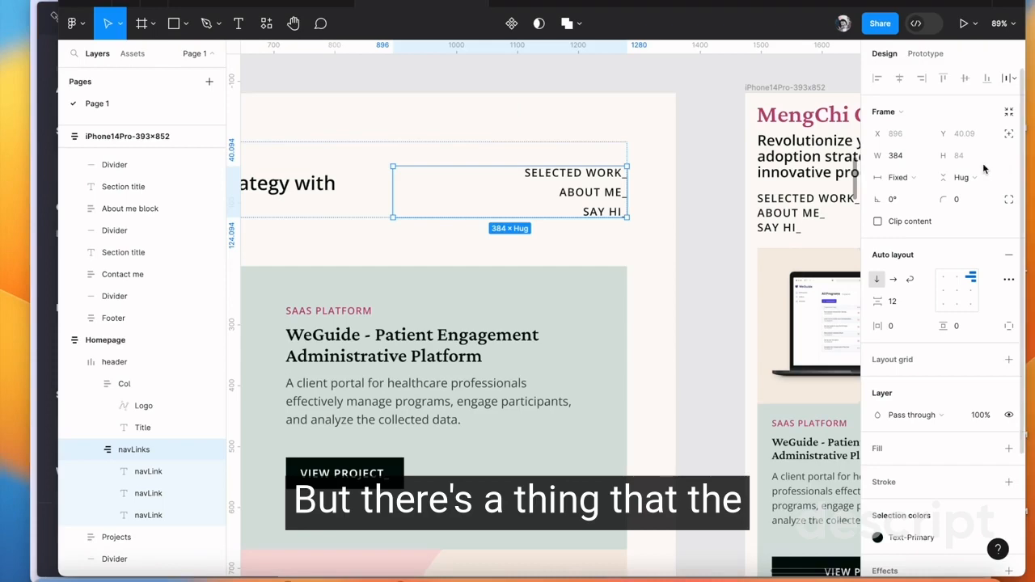
Step: Check the header's alignment in the Figma design and set the Carrd header container's vertical content alignment to Bottom
{"action": "left_click", "coordinate": [474, 157]}
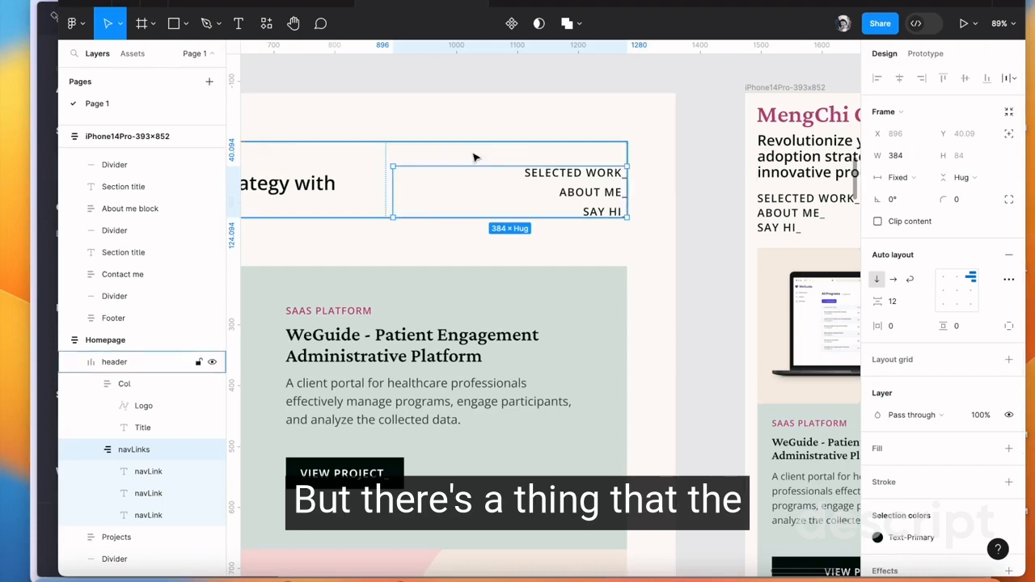
{"action": "scroll", "coordinate": [628, 157], "scroll_direction": "left", "scroll_amount": 5}
{"action": "scroll", "coordinate": [728, 157], "scroll_direction": "right", "scroll_amount": 5}
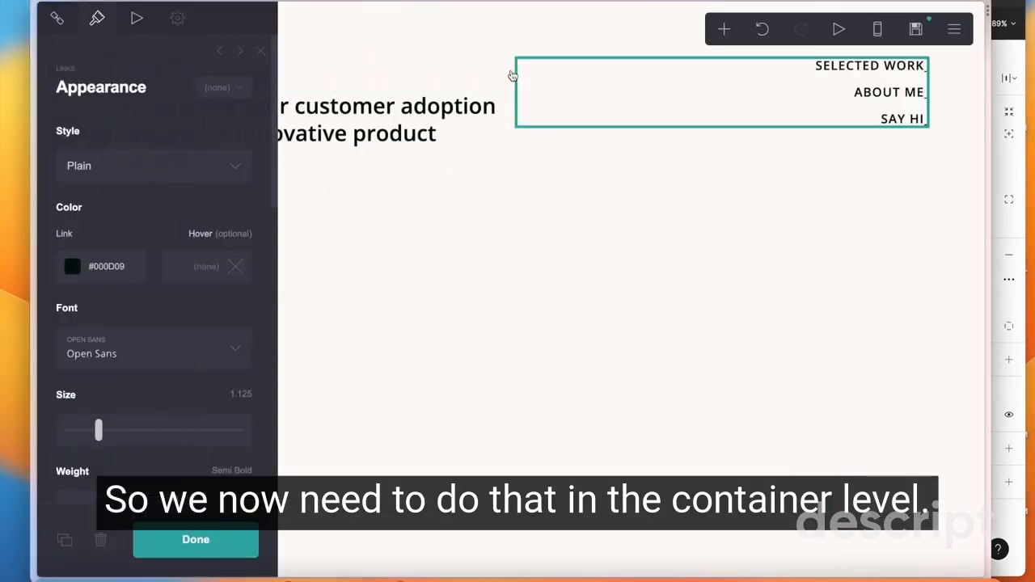
{"action": "left_click", "coordinate": [510, 160]}
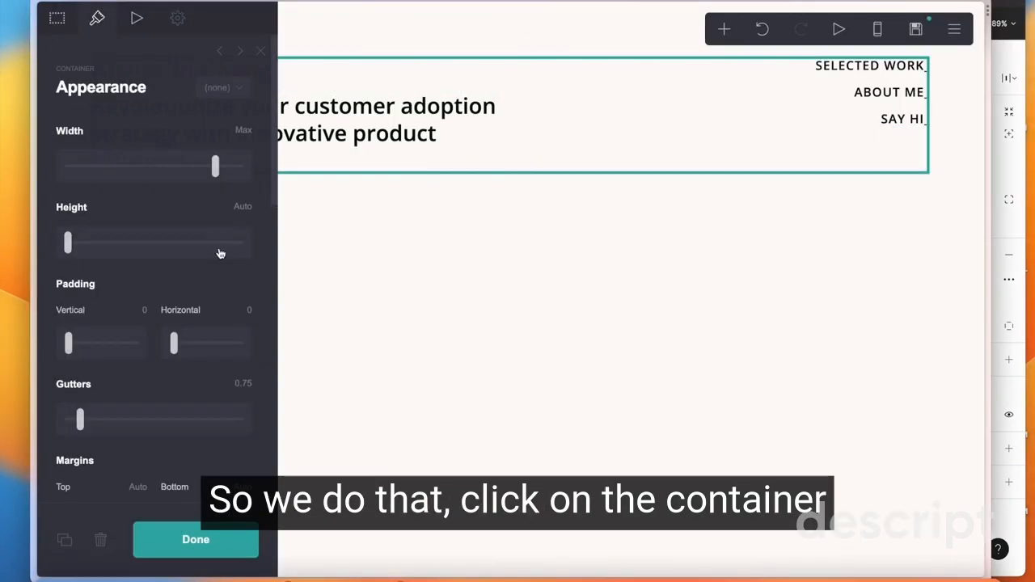
{"action": "scroll", "coordinate": [219, 252], "scroll_direction": "down", "scroll_amount": 6}
{"action": "scroll", "coordinate": [197, 254], "scroll_direction": "down", "scroll_amount": 6}
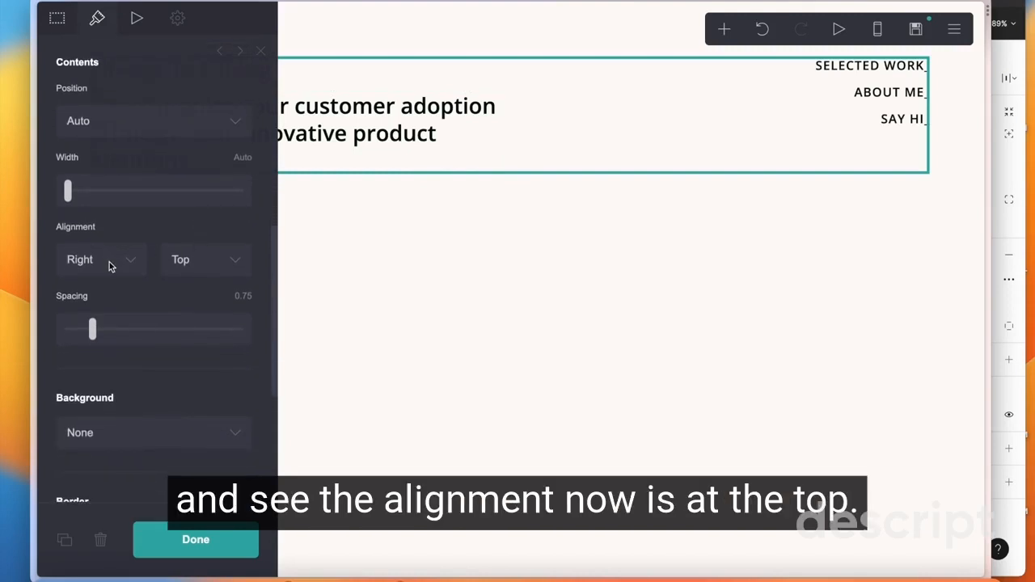
{"action": "left_click", "coordinate": [231, 262]}
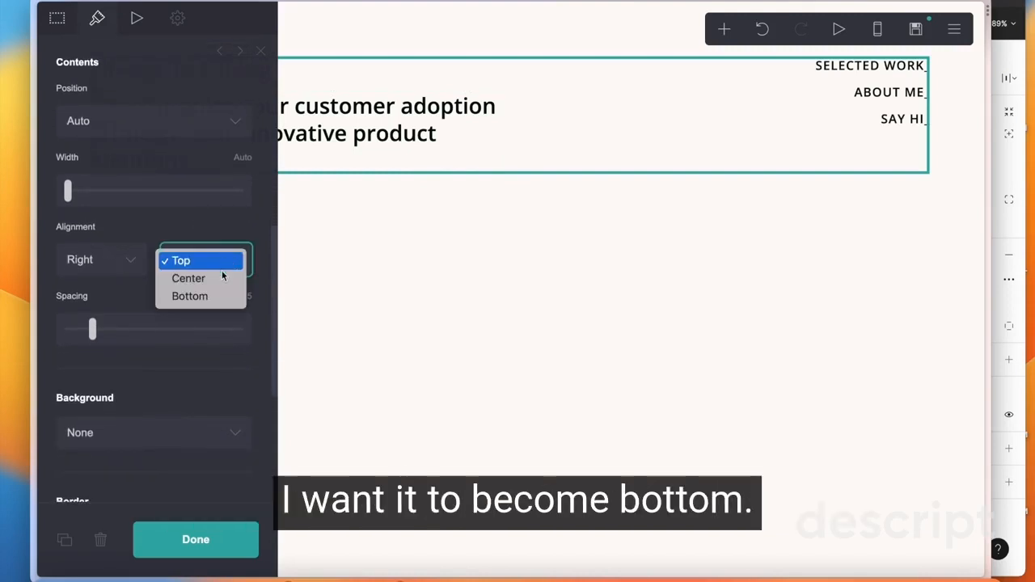
{"action": "left_click", "coordinate": [224, 300]}
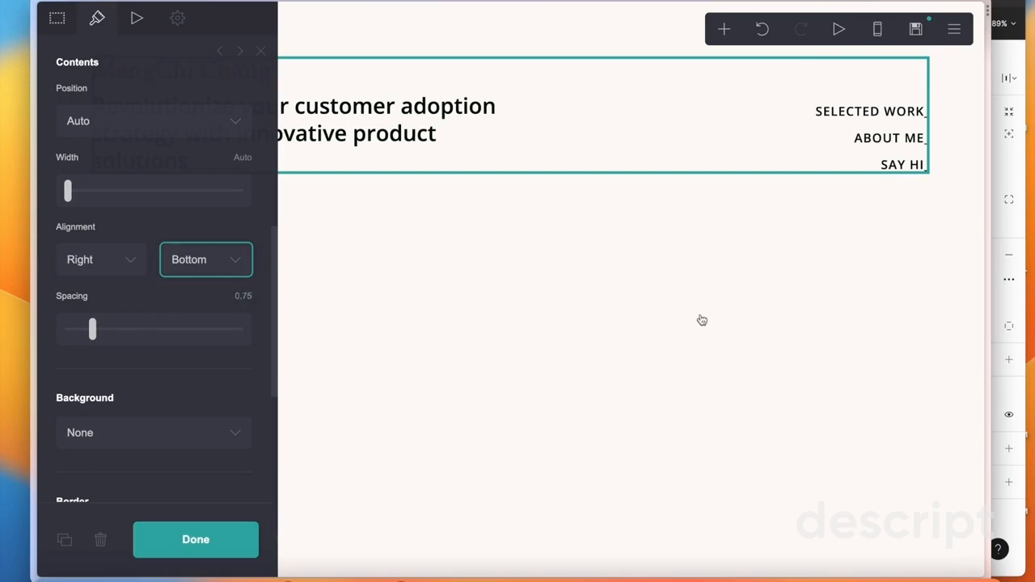
{"action": "left_click", "coordinate": [661, 320]}
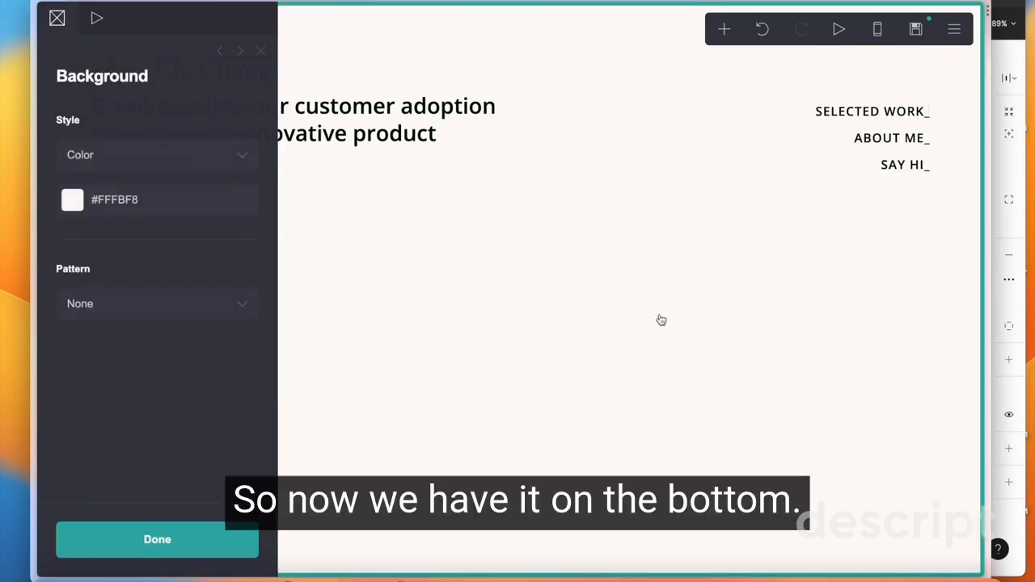
{"action": "left_click", "coordinate": [242, 52]}
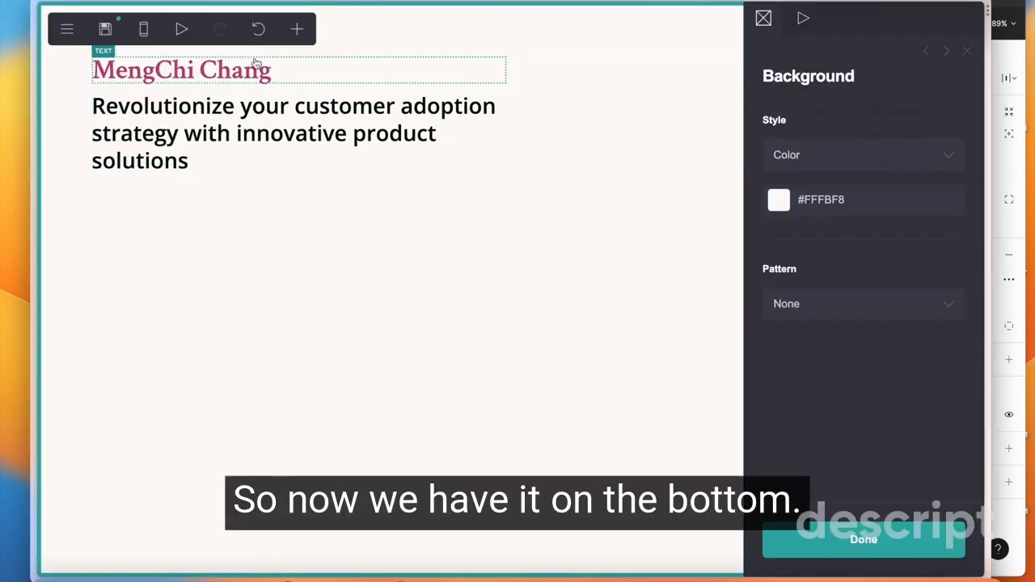
{"action": "left_click", "coordinate": [879, 546]}
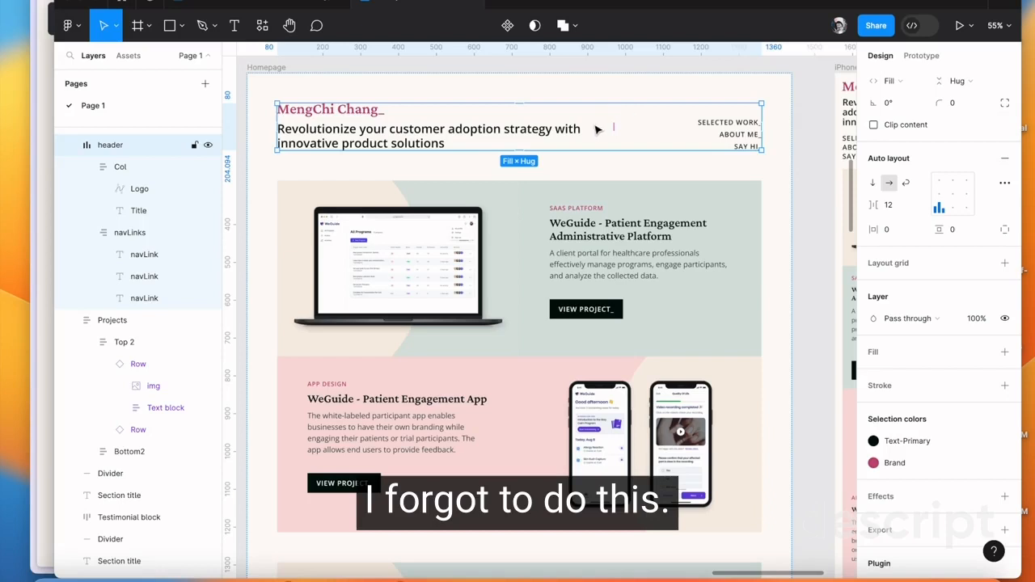
Step: Inspect the widths of the navLinks and header frames in Figma and work out 384/1280 in the calculator
{"action": "left_click", "coordinate": [569, 136]}
{"action": "left_click", "coordinate": [675, 134]}
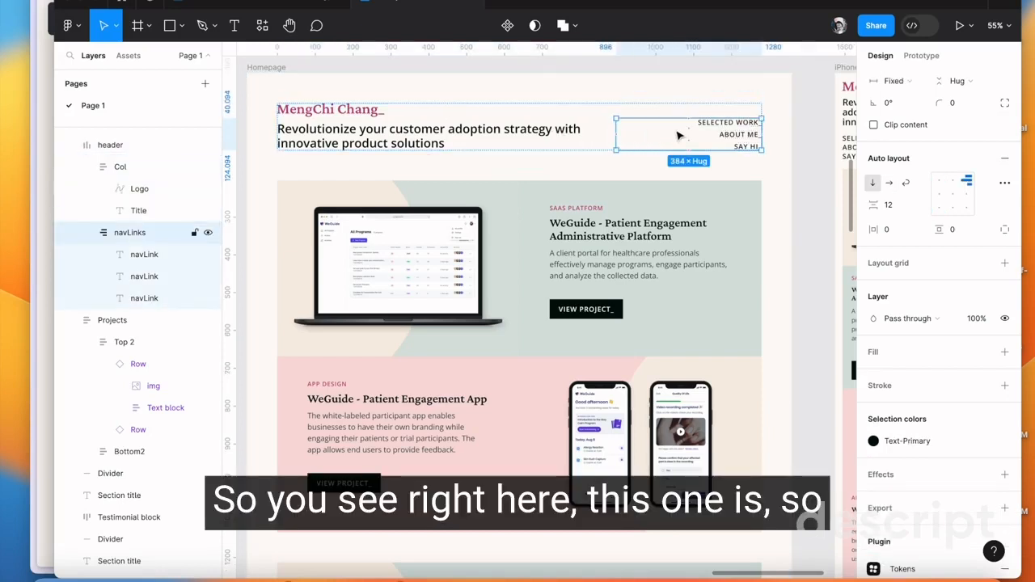
{"action": "scroll", "coordinate": [930, 178], "scroll_direction": "up", "scroll_amount": 3}
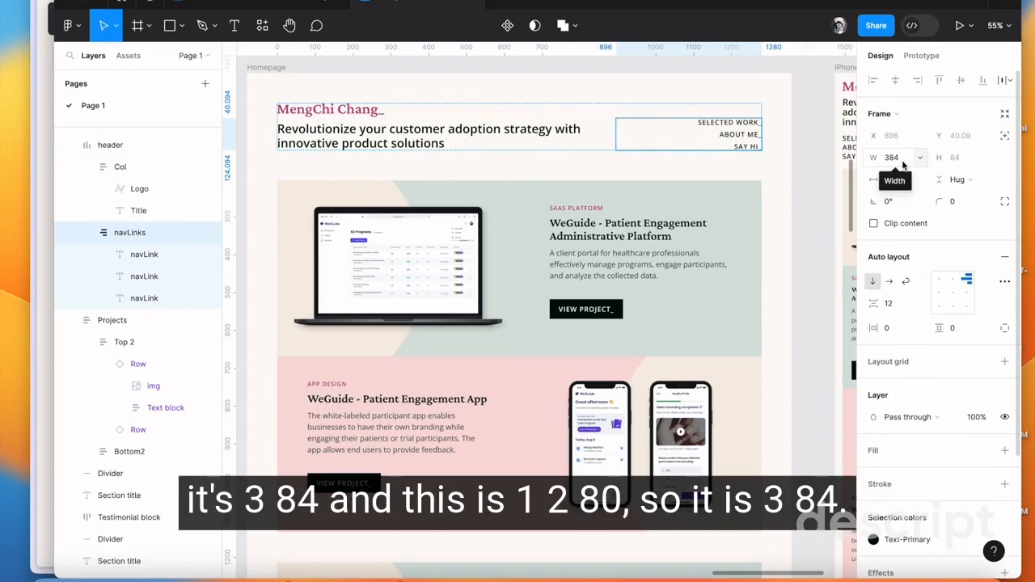
{"action": "left_click", "coordinate": [714, 110]}
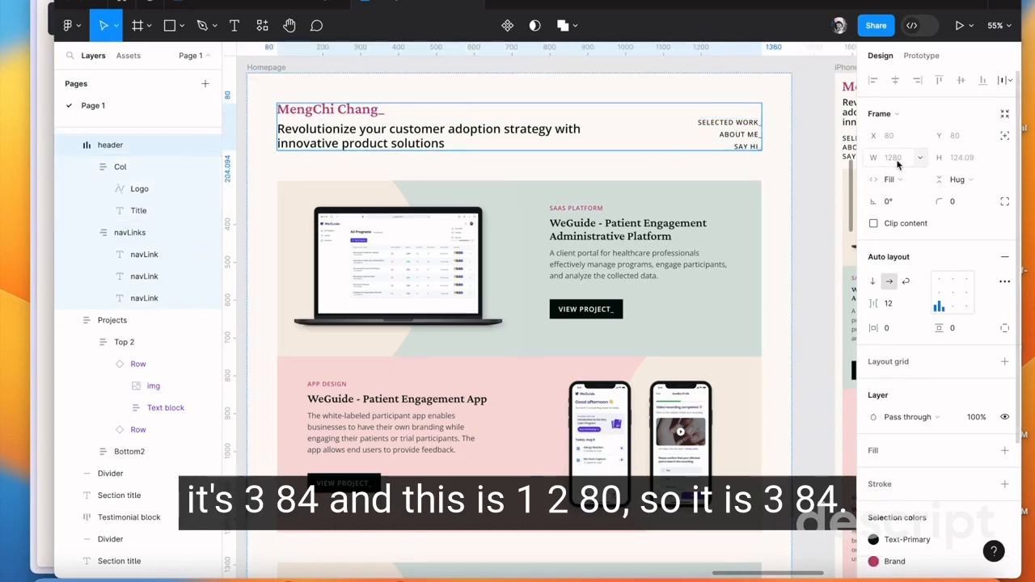
{"action": "key", "text": "alt+space"}
{"action": "type", "text": "384/1280"}
{"action": "scroll", "coordinate": [810, 93], "scroll_direction": "left", "scroll_amount": 3}
{"action": "scroll", "coordinate": [811, 92], "scroll_direction": "up", "scroll_amount": 2}
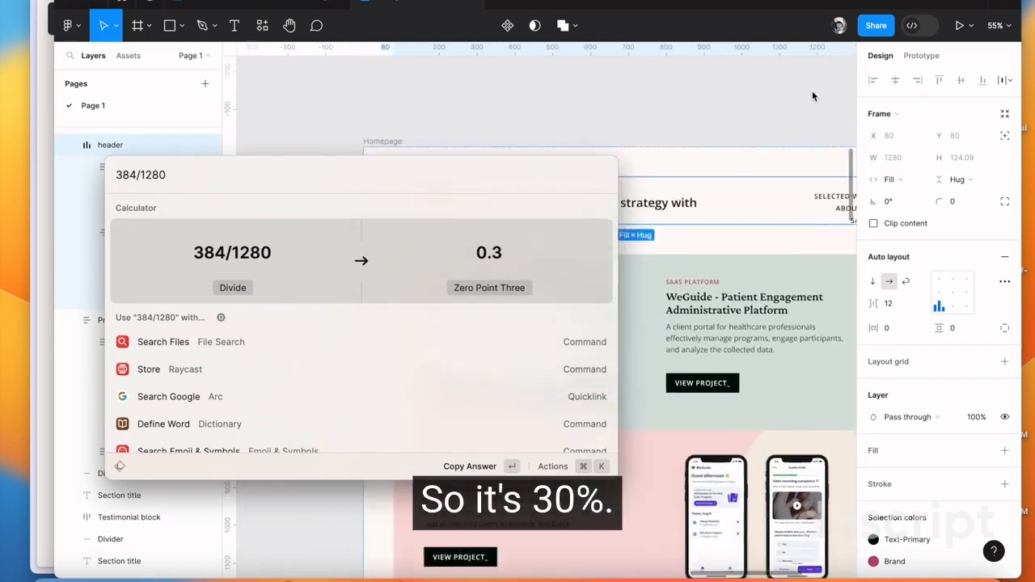
{"action": "left_click", "coordinate": [620, 122]}
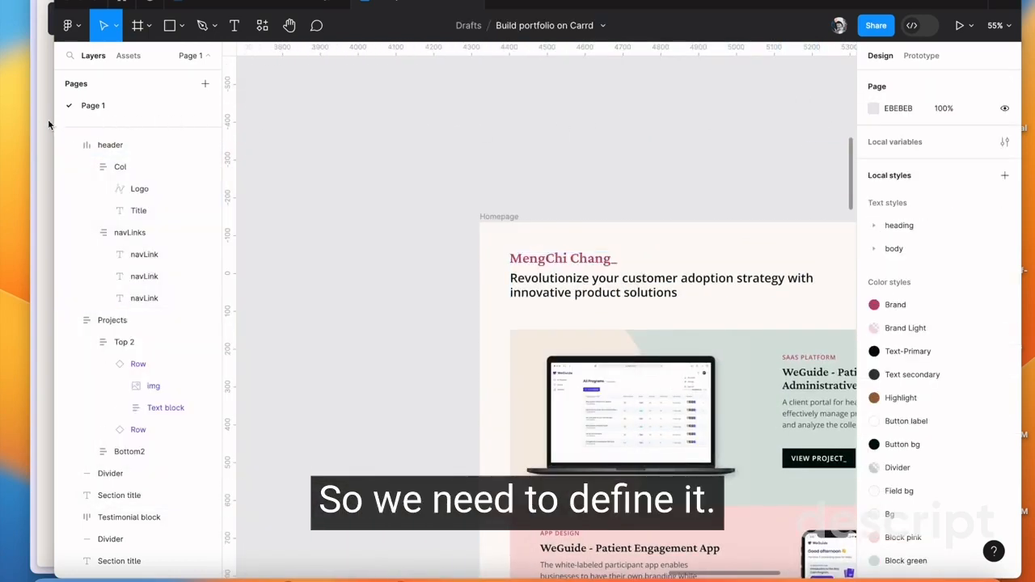
Step: Return to Carrd and set the width of the header container's right column to 30%
{"action": "left_click", "coordinate": [49, 123]}
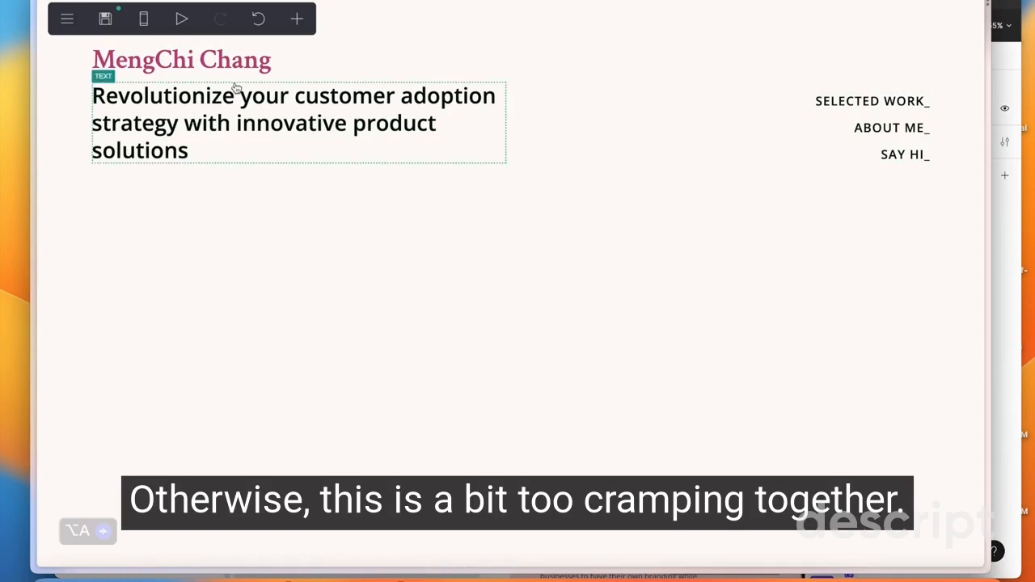
{"action": "left_click", "coordinate": [594, 69]}
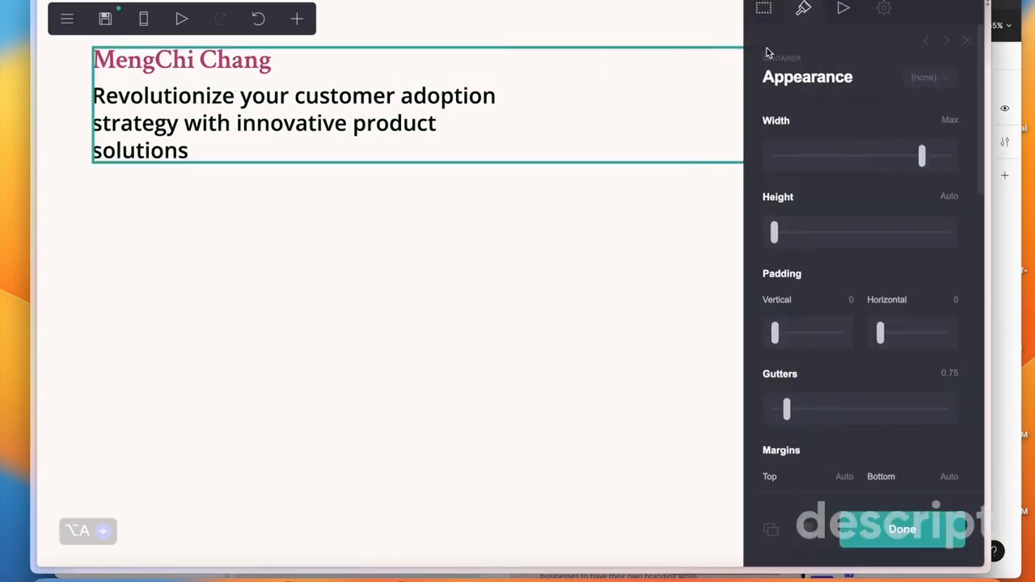
{"action": "left_click", "coordinate": [772, 16]}
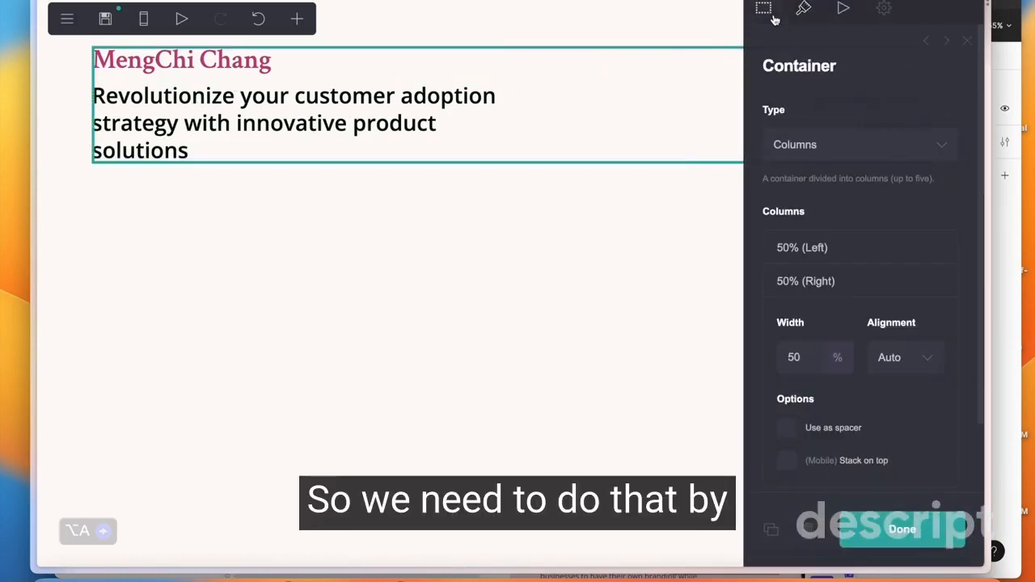
{"action": "left_click", "coordinate": [788, 289]}
{"action": "left_click", "coordinate": [790, 292]}
{"action": "left_click", "coordinate": [799, 356]}
{"action": "key", "text": "BackSpace"}
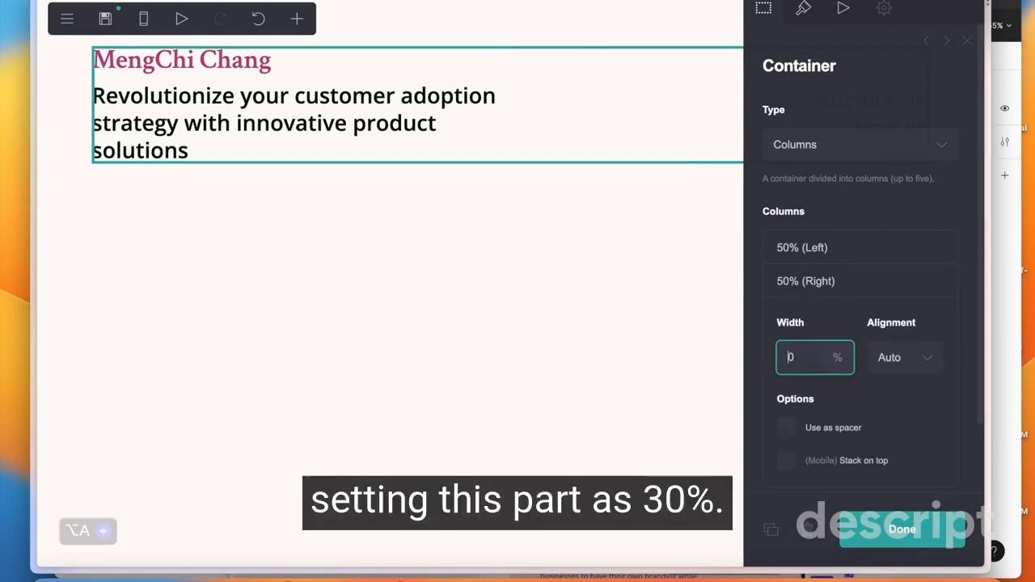
{"action": "type", "text": "3"}
{"action": "left_click", "coordinate": [820, 247]}
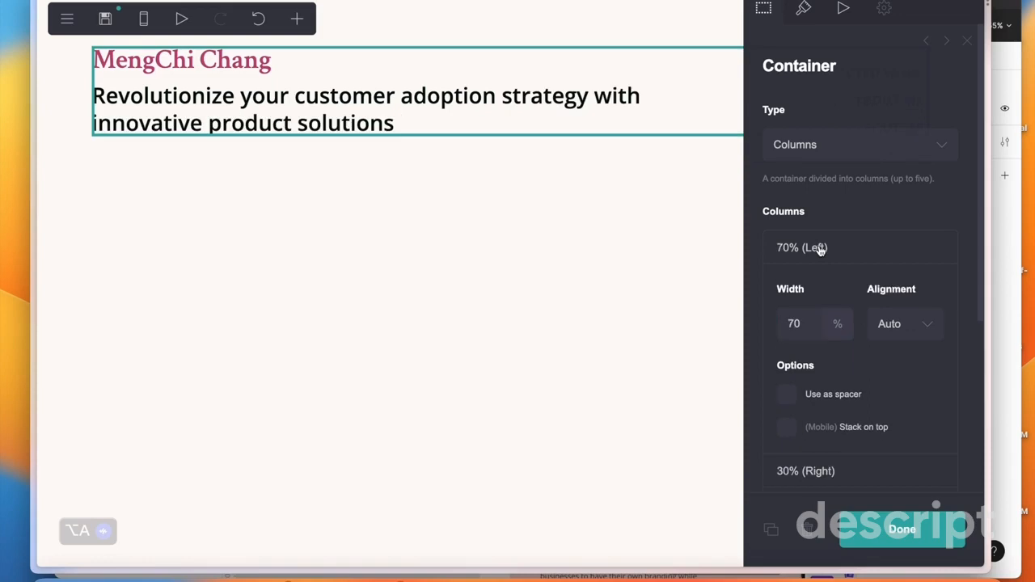